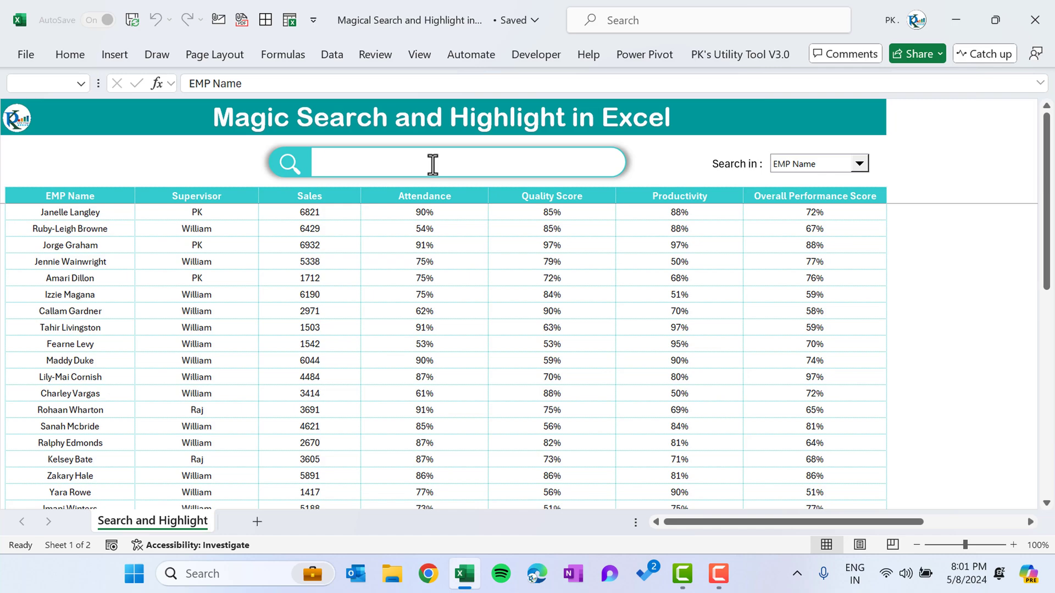
# Step: Search the EMP Name column for "wn" in the sheet's search box and clear the search text
pyautogui.write('w')
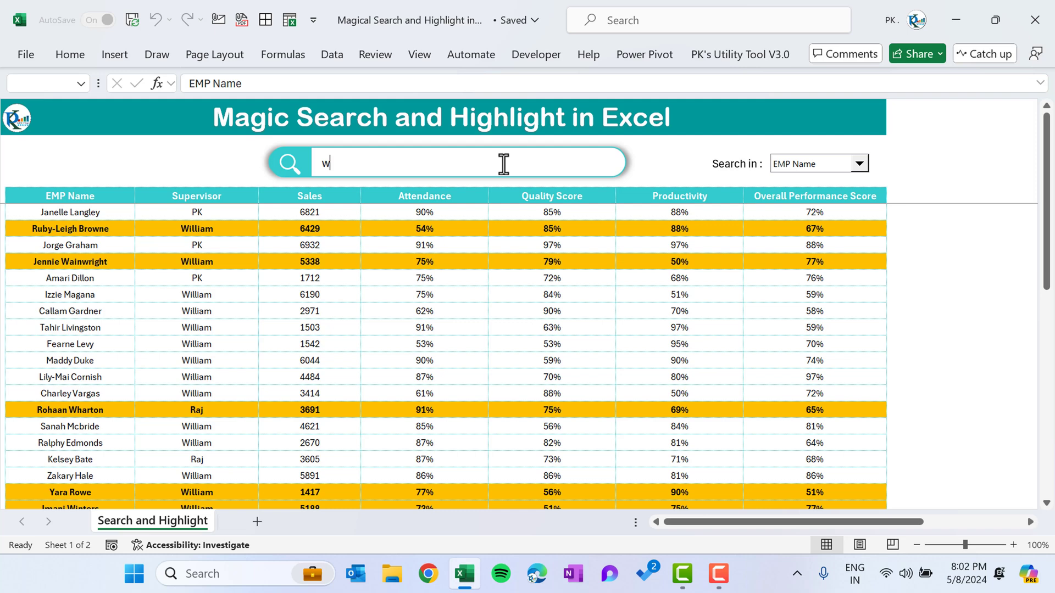
pyautogui.write('n')
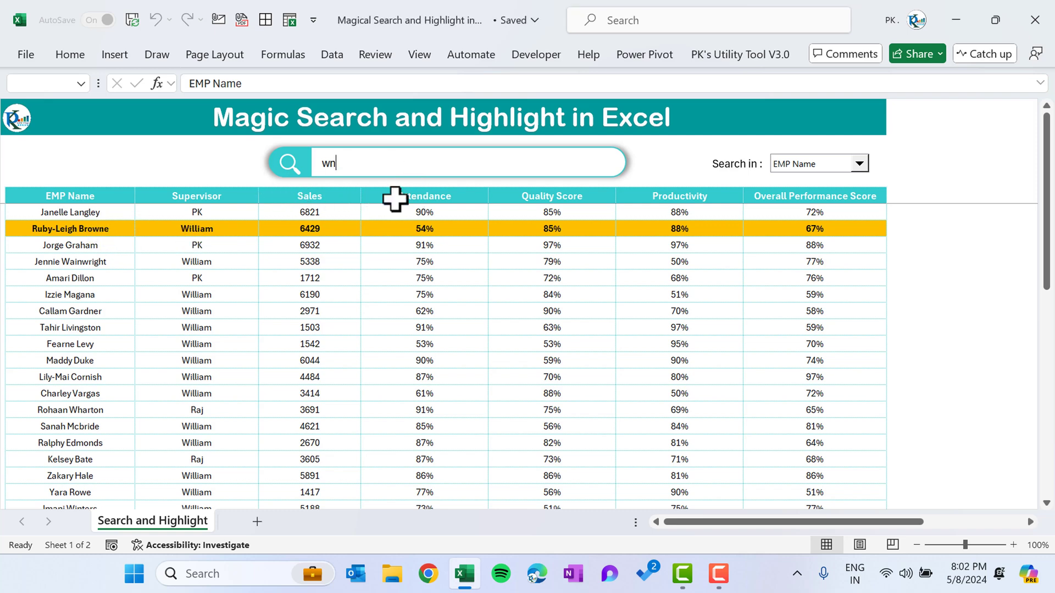
pyautogui.press('BackSpace')
pyautogui.press('BackSpace')
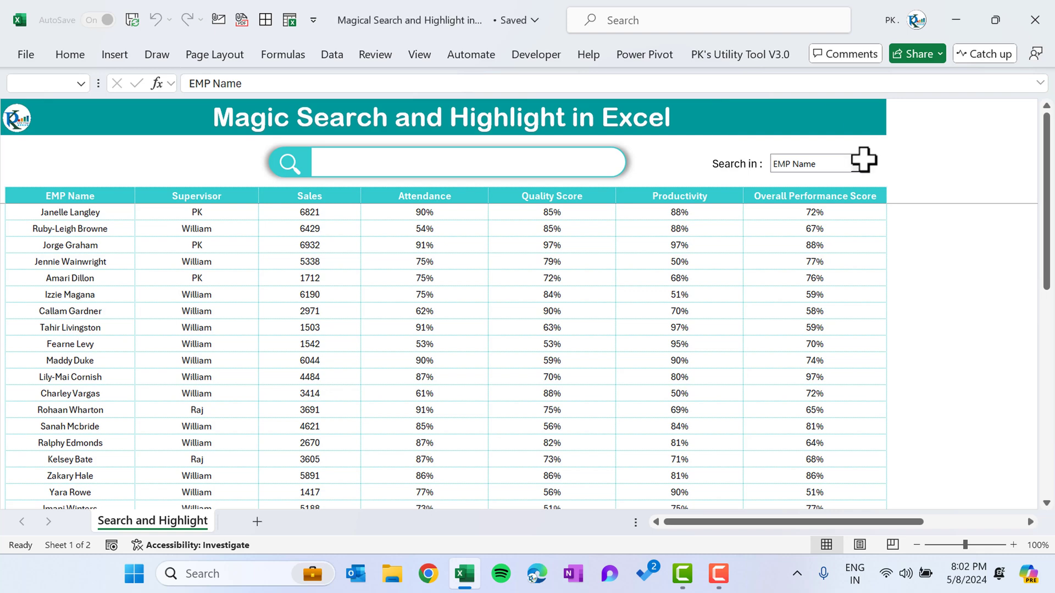
# Step: Switch the search column to Supervisor, search for "pk" and look through the highlighted rows
pyautogui.click(806, 172)
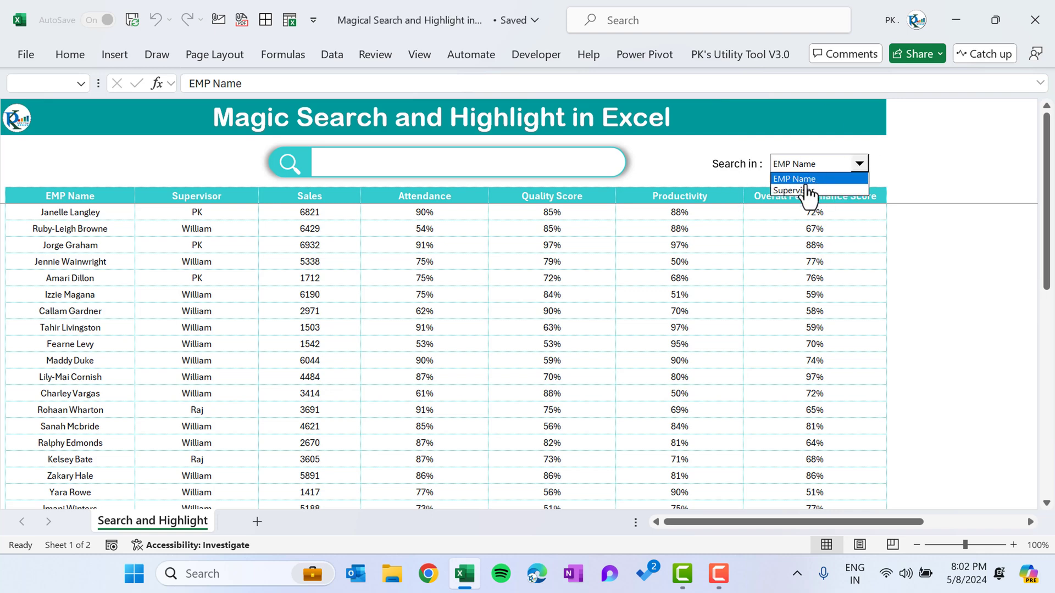
pyautogui.click(806, 190)
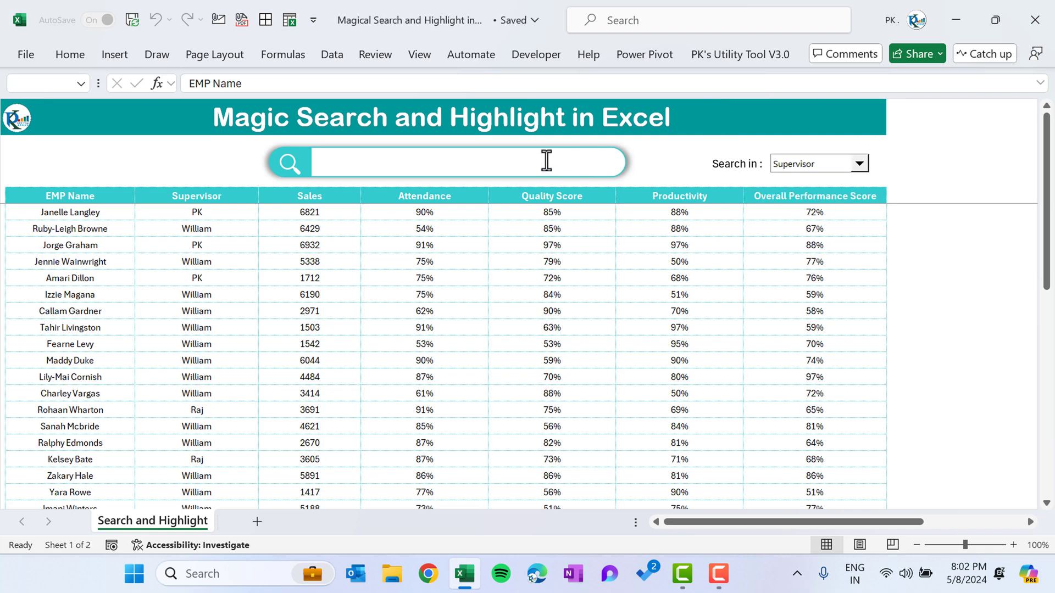
pyautogui.write('pk')
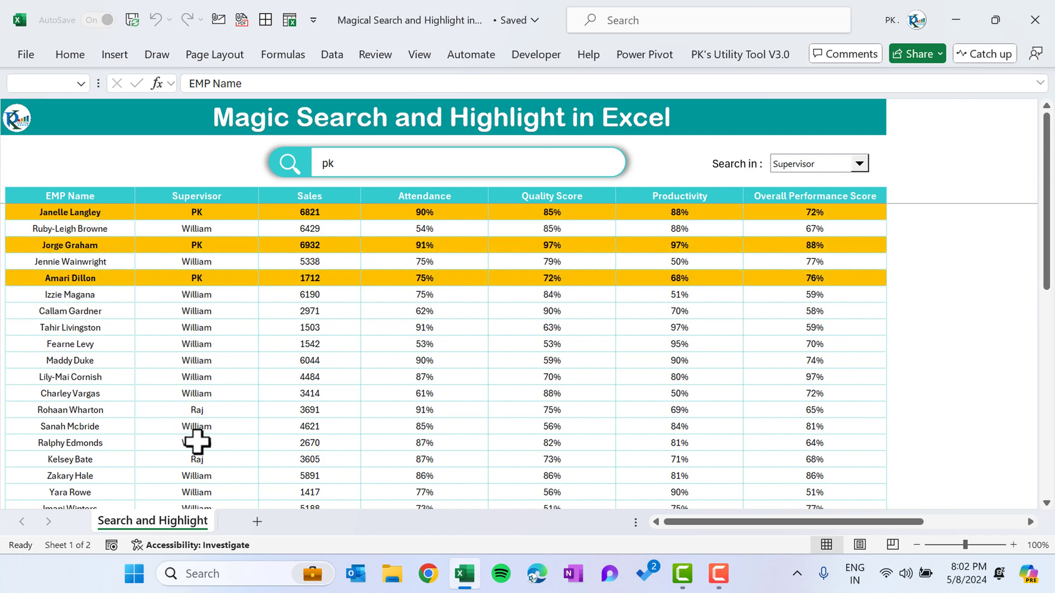
pyautogui.scroll(-8, 198, 443)
pyautogui.scroll(7, 198, 440)
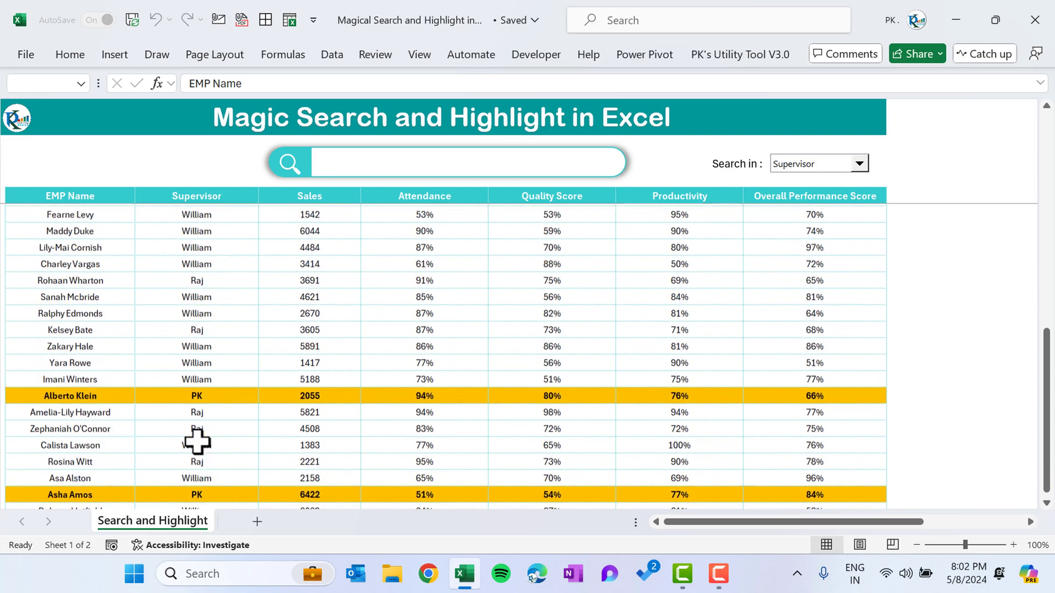
pyautogui.scroll(1, 442, 158)
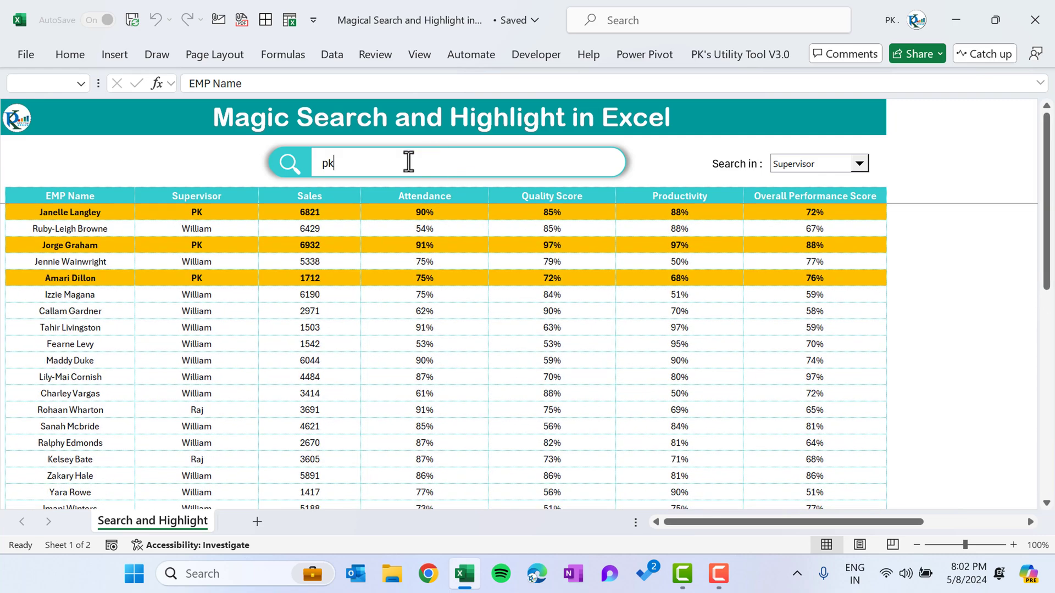
# Step: Search the Supervisor column for "w", and replace that search text with "r"
pyautogui.press('BackSpace')
pyautogui.press('BackSpace')
pyautogui.write('w')
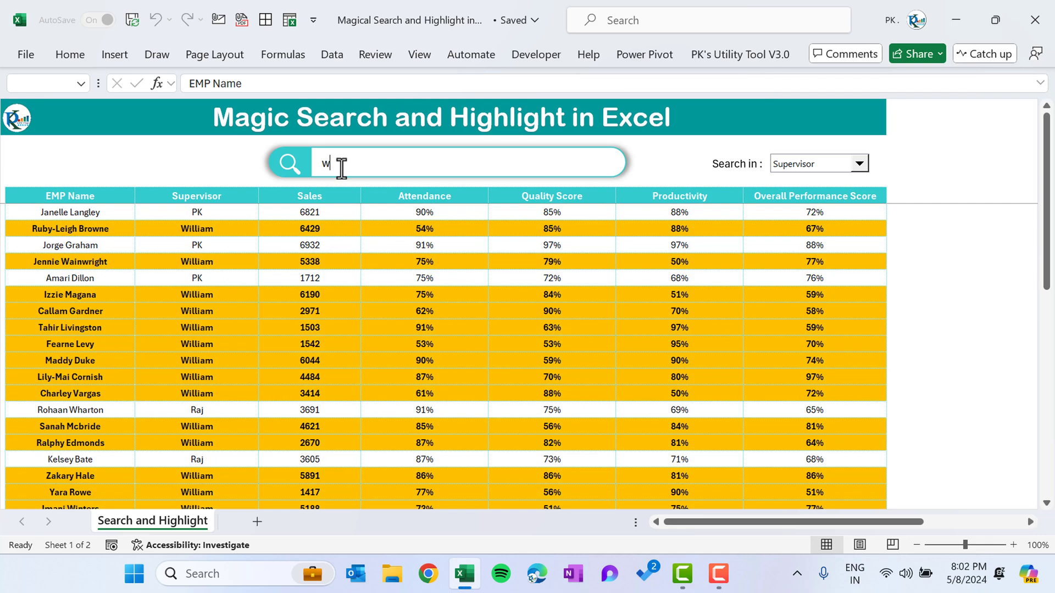
pyautogui.press('BackSpace')
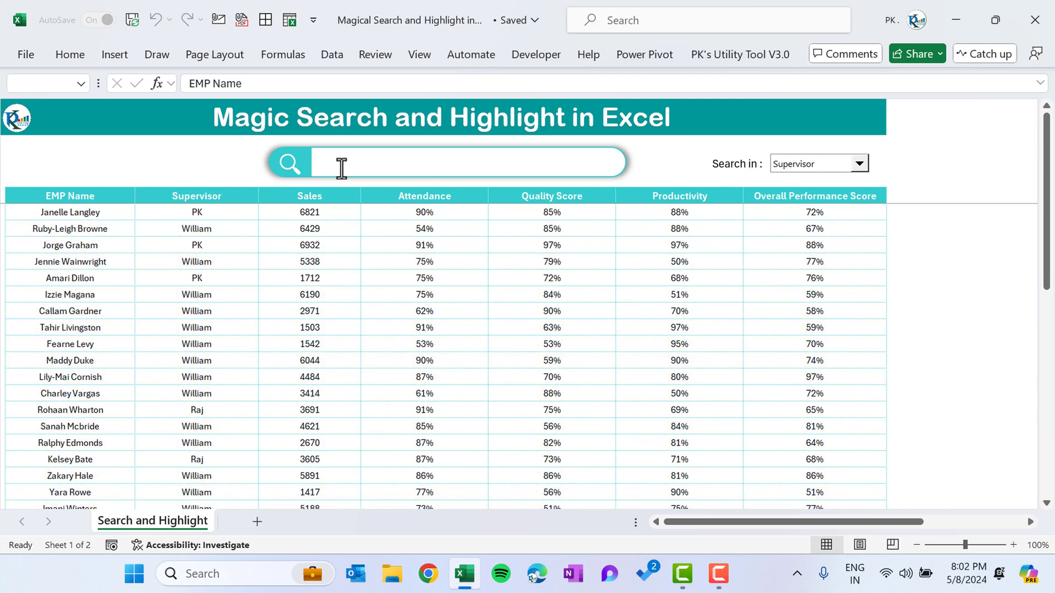
pyautogui.write('r')
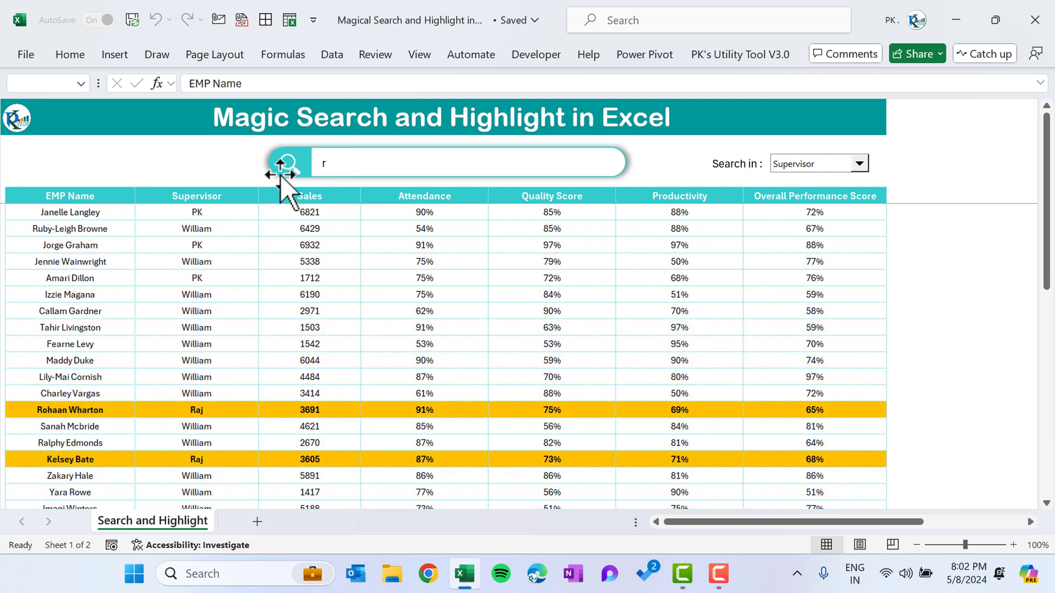
# Step: Set the search column back to EMP Name to try "r" there, and clear the search box
pyautogui.click(799, 165)
pyautogui.click(794, 179)
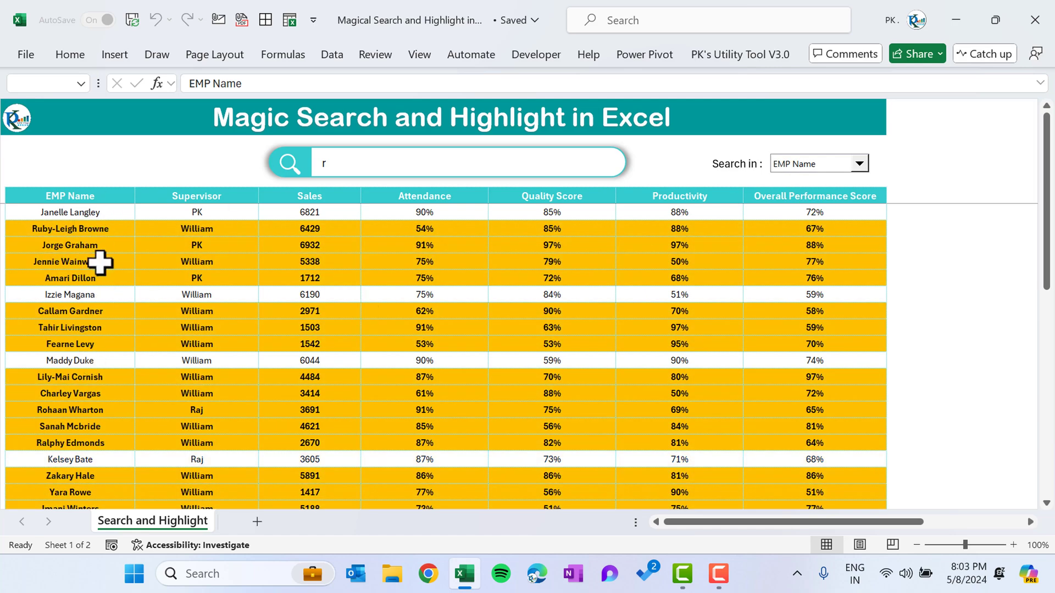
pyautogui.click(389, 166)
pyautogui.press('BackSpace')
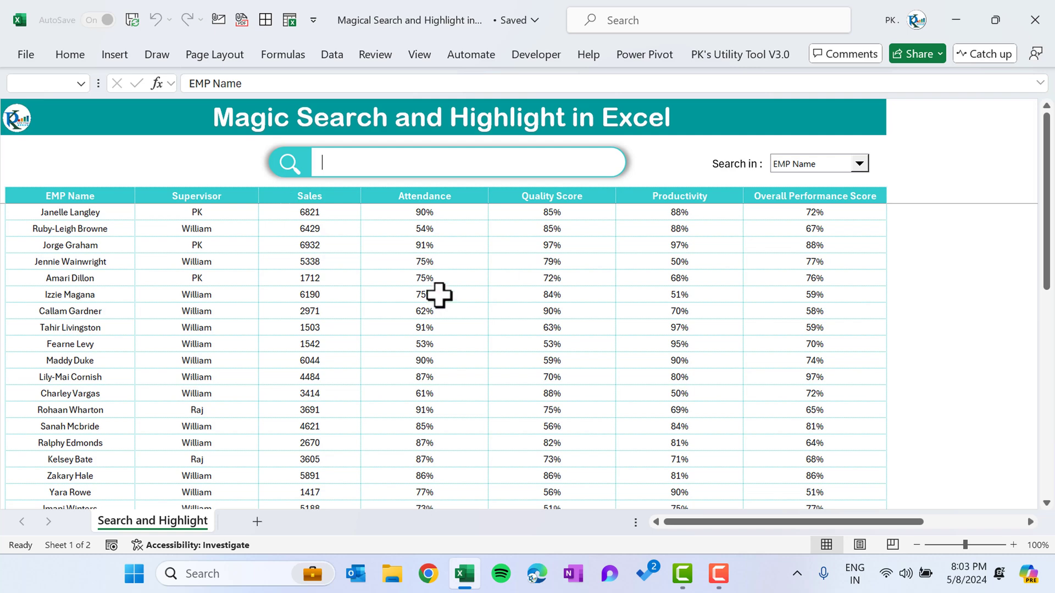
# Step: Create a new blank workbook for rebuilding the search sheet
pyautogui.click(417, 196)
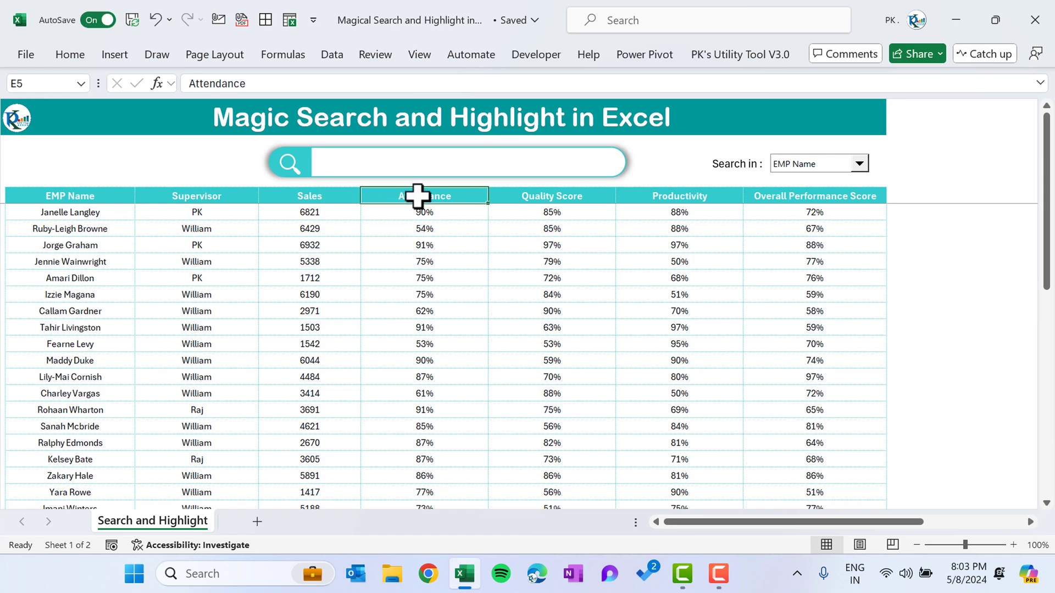
pyautogui.hotkey('ctrl', 'n')
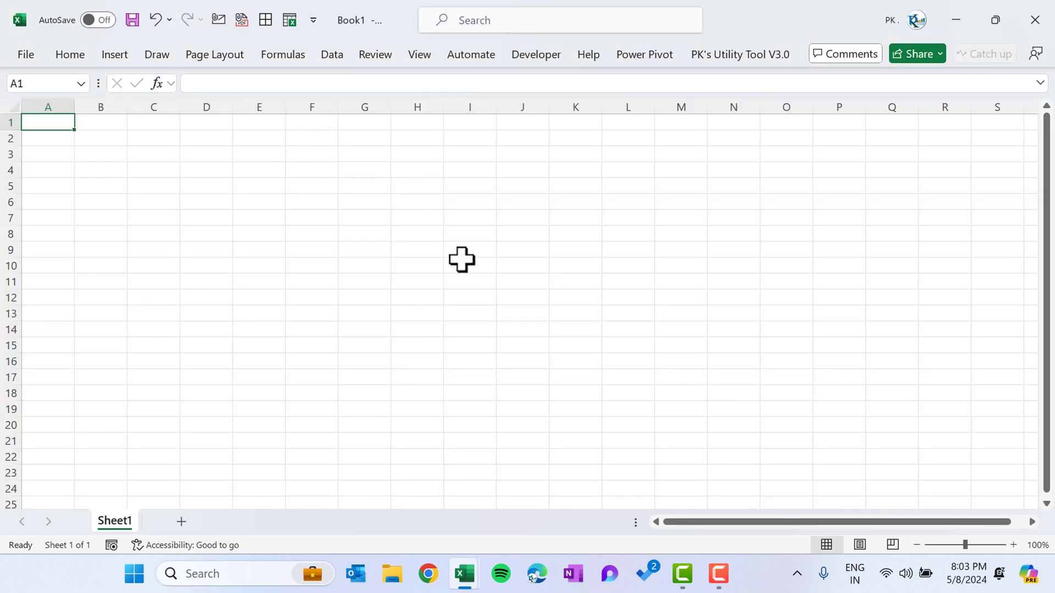
pyautogui.click(70, 148)
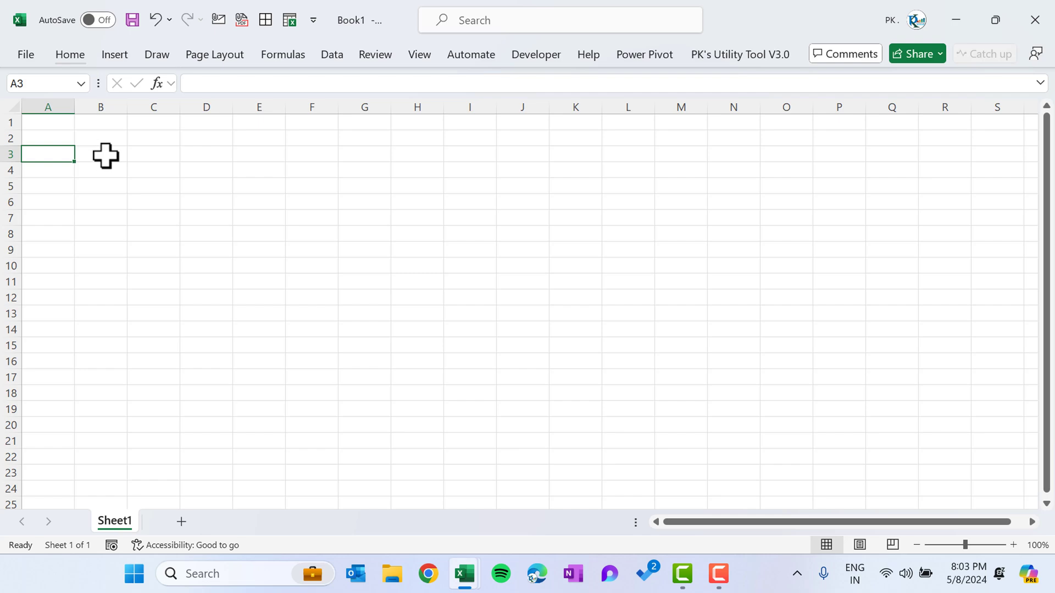
# Step: Copy the whole employee table with its header row from the Magic Search and Highlight workbook
pyautogui.hotkey('ctrl', 'w')
pyautogui.click(66, 193)
pyautogui.hotkey('ctrl', 'shift', 'Right')
pyautogui.hotkey('ctrl', 'shift', 'Down')
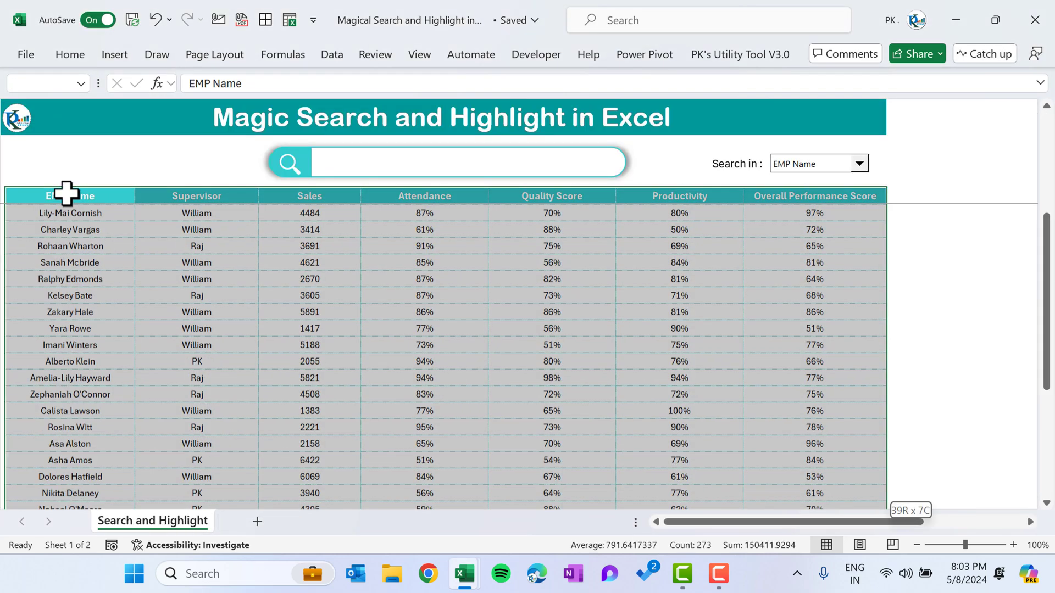
pyautogui.hotkey('ctrl', 'c')
# Step: Paste the copied table into the new workbook at cell B6 as values and number formats
pyautogui.hotkey('ctrl', 'Tab')
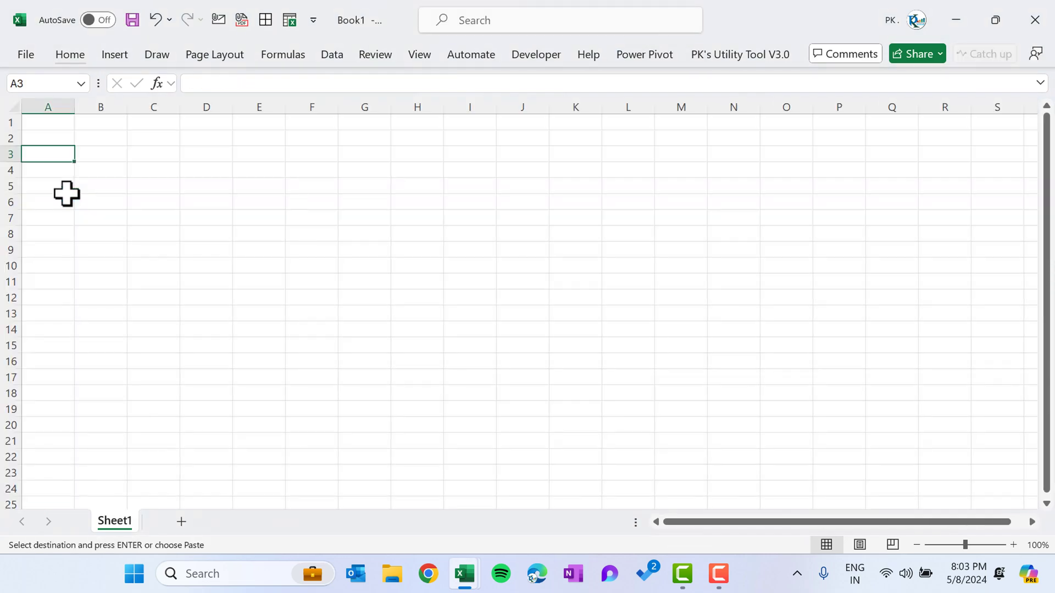
pyautogui.click(123, 203)
pyautogui.press('Up')
pyautogui.hotkey('alt', 'e')
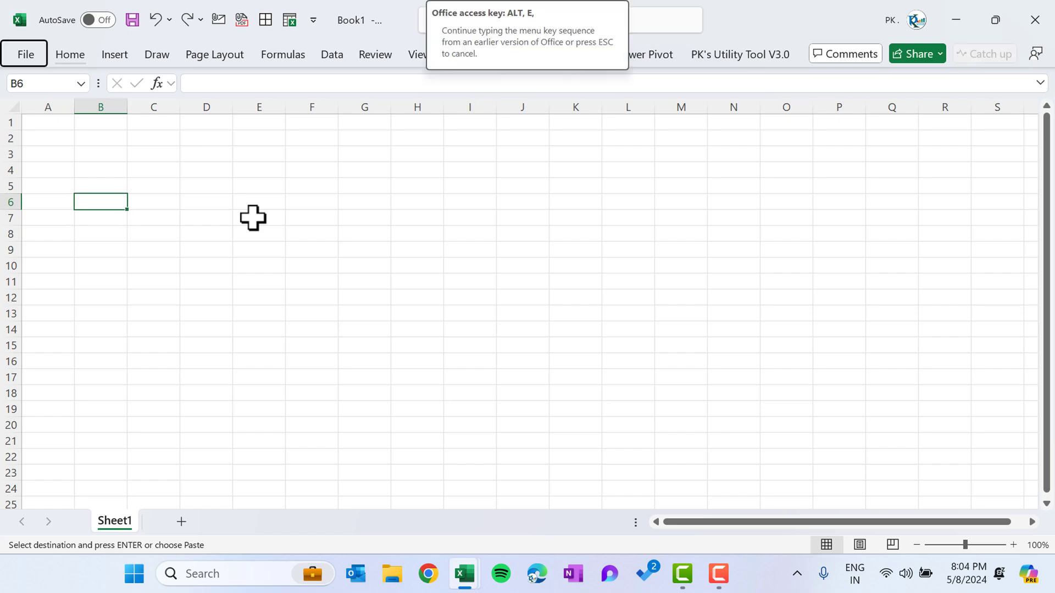
pyautogui.press('s')
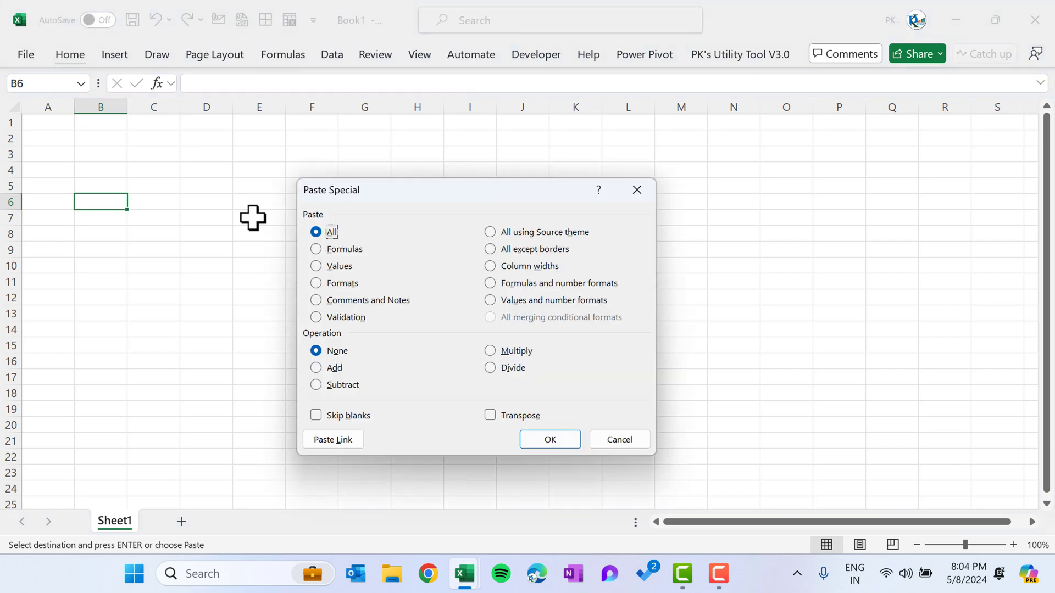
pyautogui.click(546, 300)
pyautogui.click(550, 446)
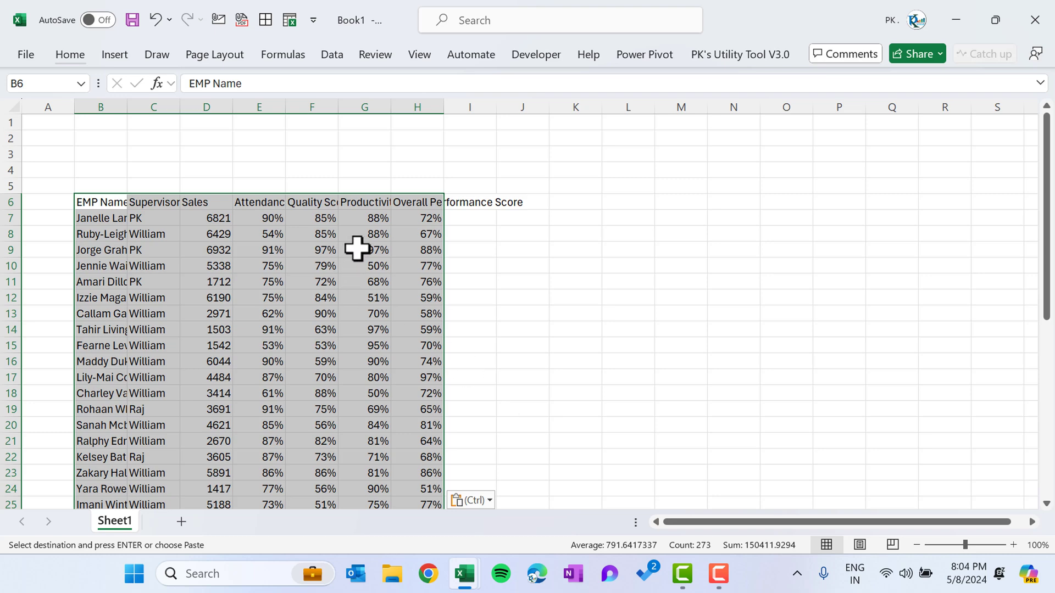
# Step: Autofit columns B to H to their contents and widen the Sales, Quality Score and Overall Performance Score columns slightly
pyautogui.keyDown('shift'); pyautogui.click(437, 106); pyautogui.keyUp('shift')
pyautogui.doubleClick(444, 106)
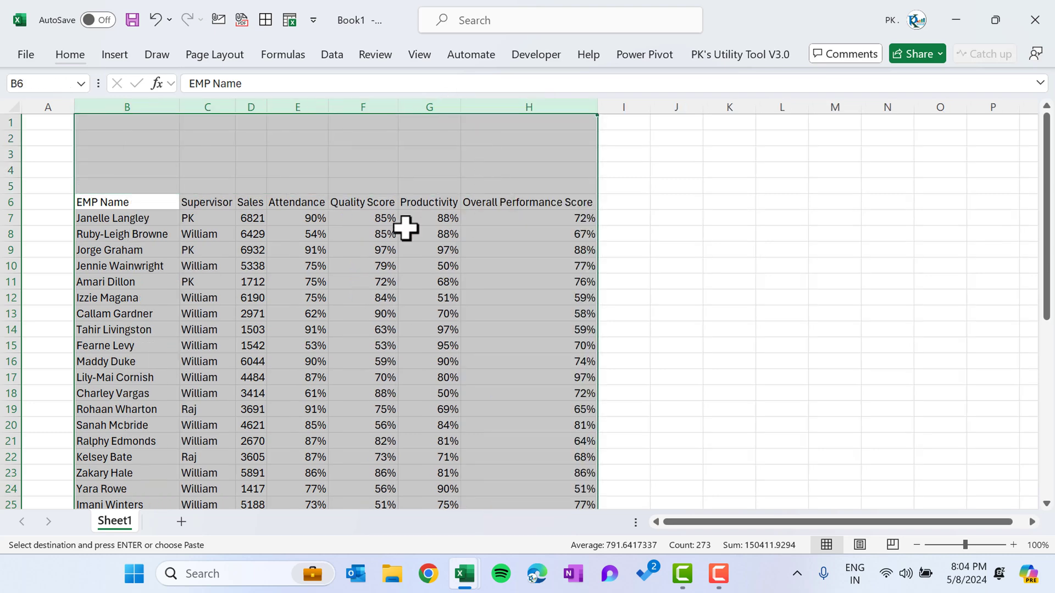
pyautogui.click(374, 234)
pyautogui.moveTo(267, 109); pyautogui.dragTo(301, 108)
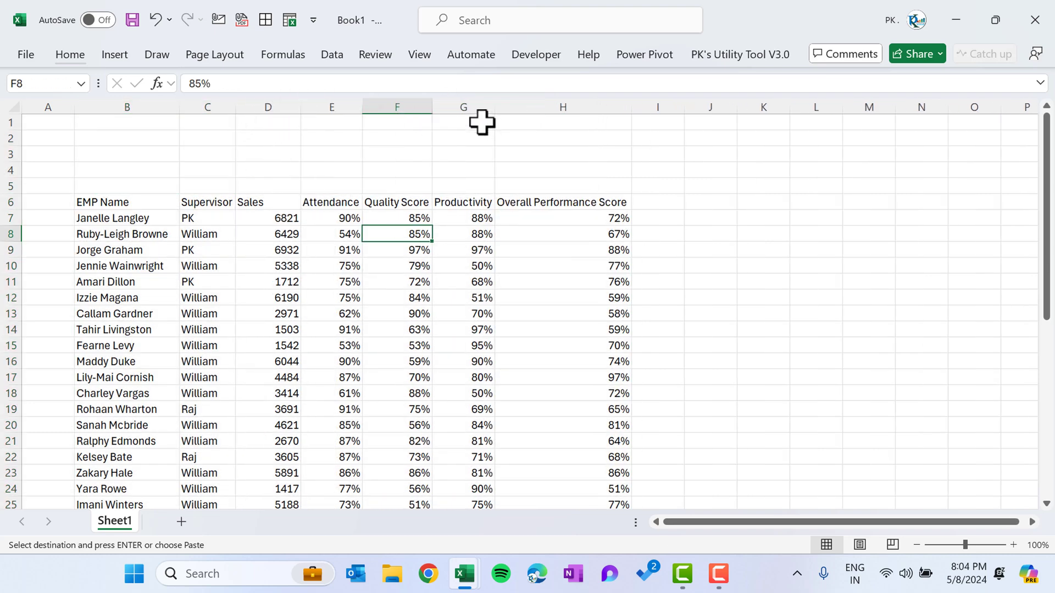
pyautogui.moveTo(428, 108); pyautogui.dragTo(459, 108)
pyautogui.moveTo(658, 111); pyautogui.dragTo(680, 112)
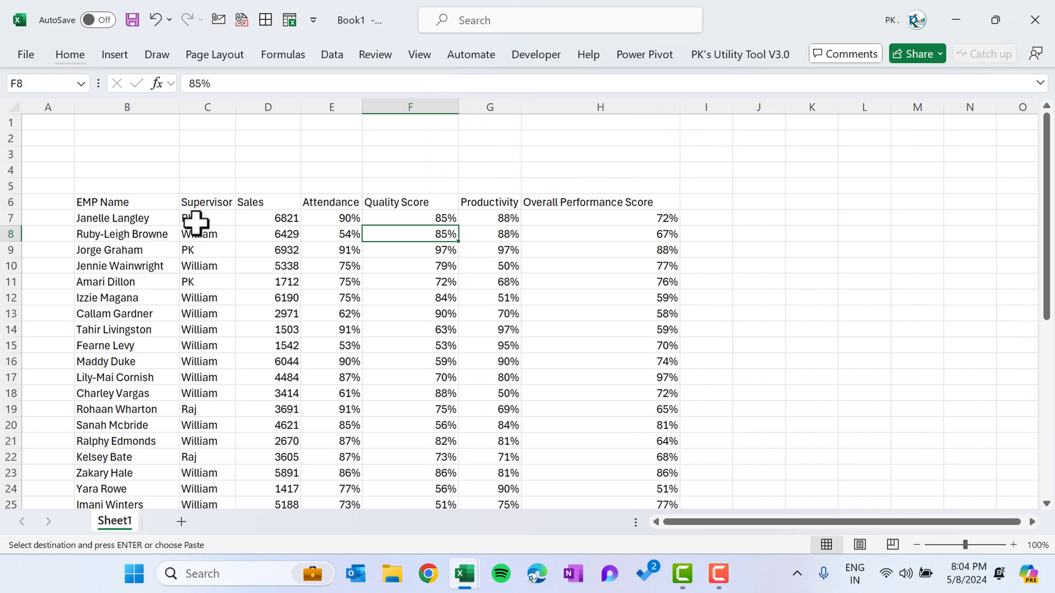
# Step: Center the table B6:H44 horizontally and vertically and reduce its font size to 9
pyautogui.click(122, 204)
pyautogui.hotkey('ctrl', 'shift', 'End')
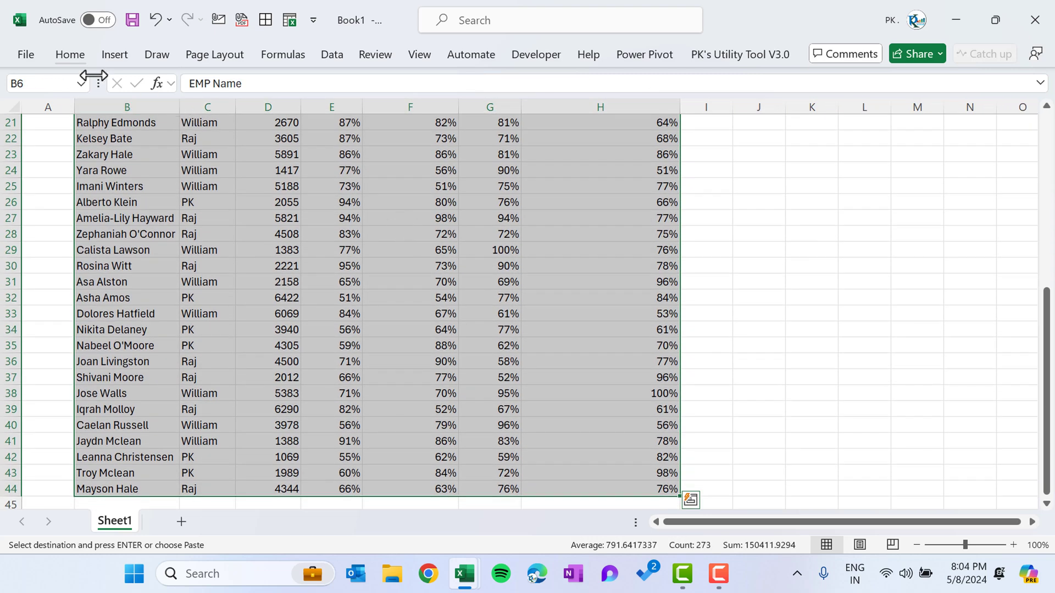
pyautogui.doubleClick(87, 57)
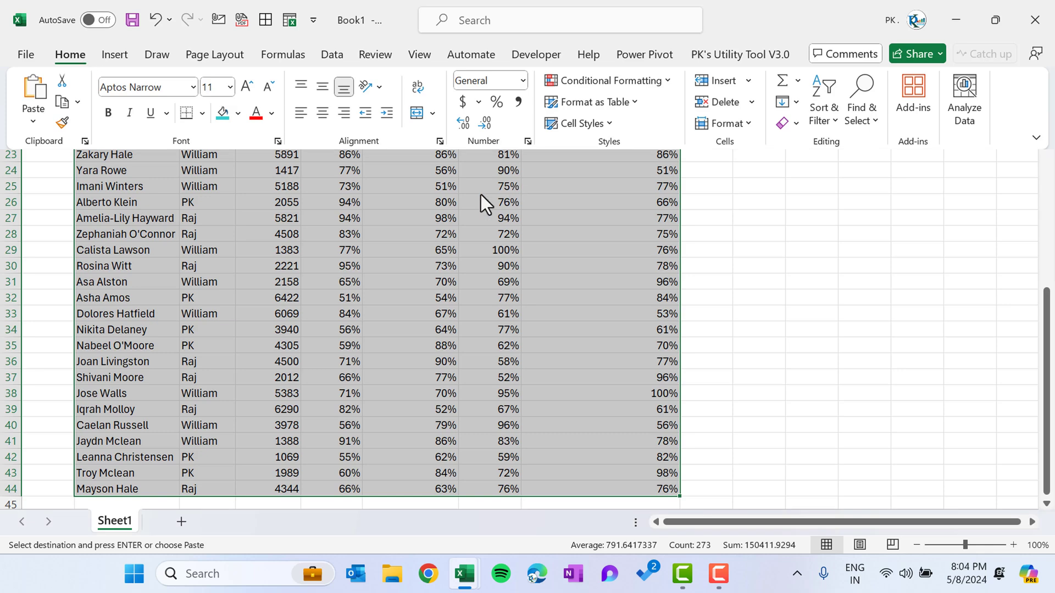
pyautogui.click(323, 112)
pyautogui.click(323, 88)
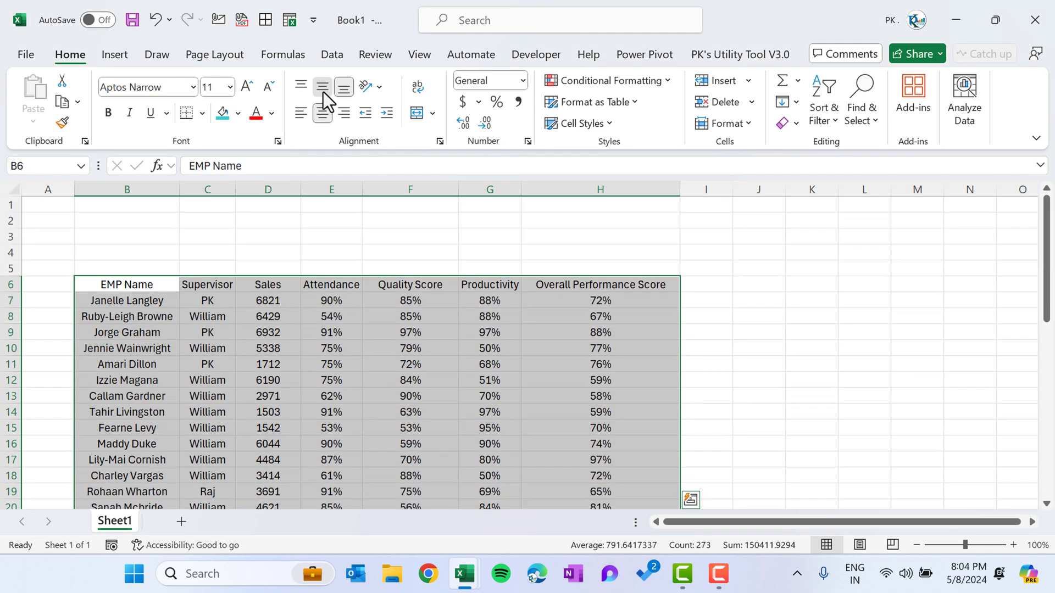
pyautogui.click(268, 87)
pyautogui.click(269, 88)
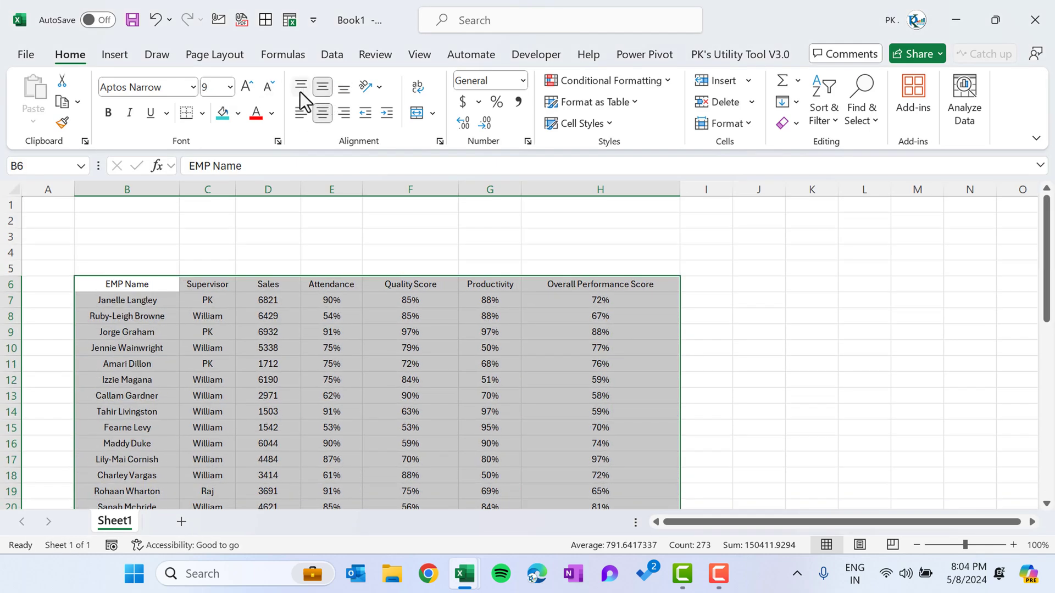
# Step: Apply outline and inside borders to the whole table using the fine dotted line style in the blue theme color
pyautogui.click(207, 111)
pyautogui.scroll(-1, 277, 347)
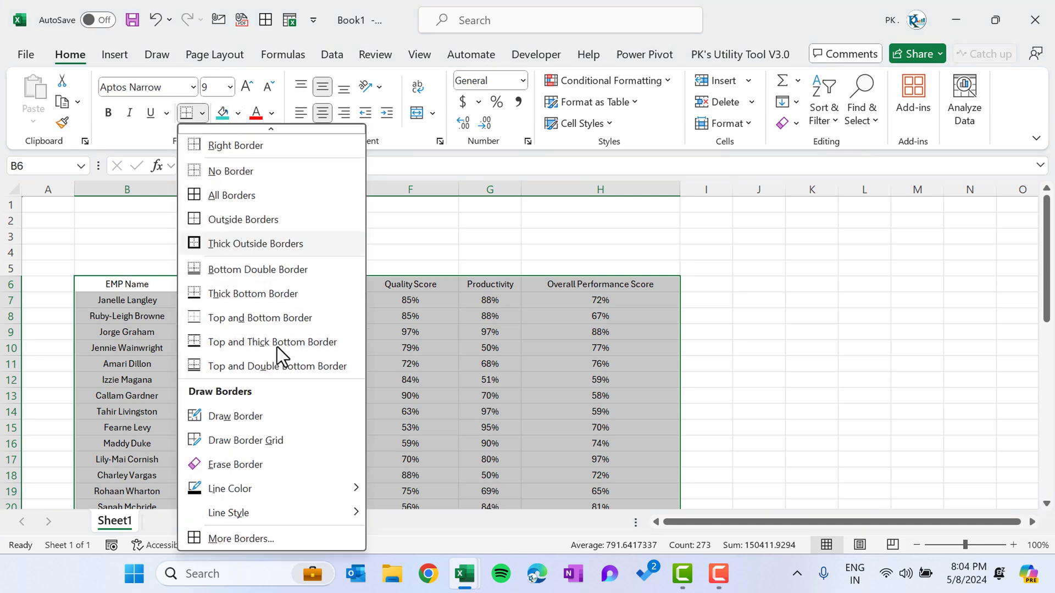
pyautogui.click(240, 538)
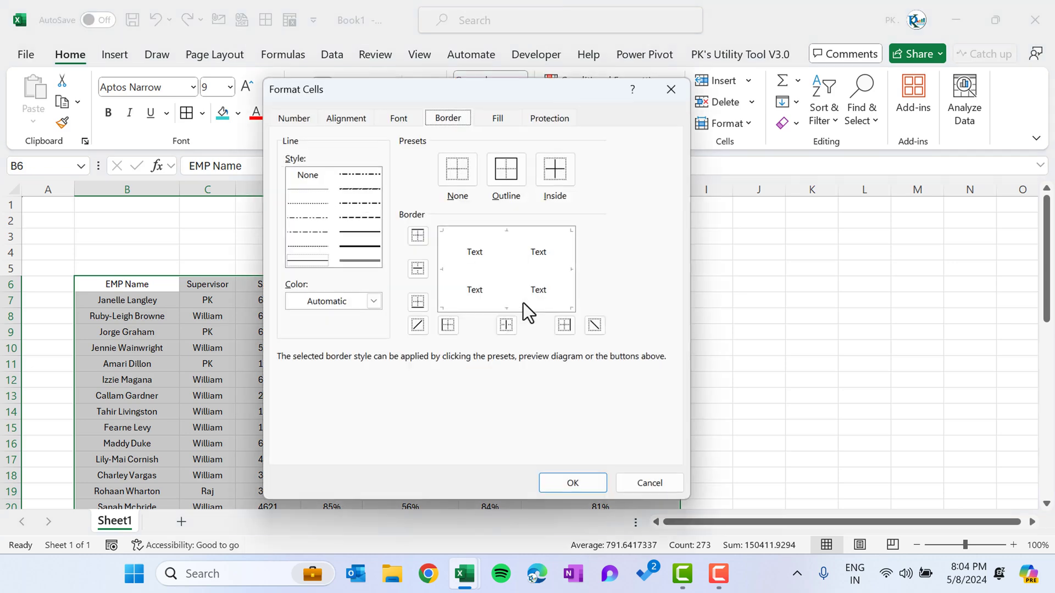
pyautogui.click(317, 190)
pyautogui.click(374, 301)
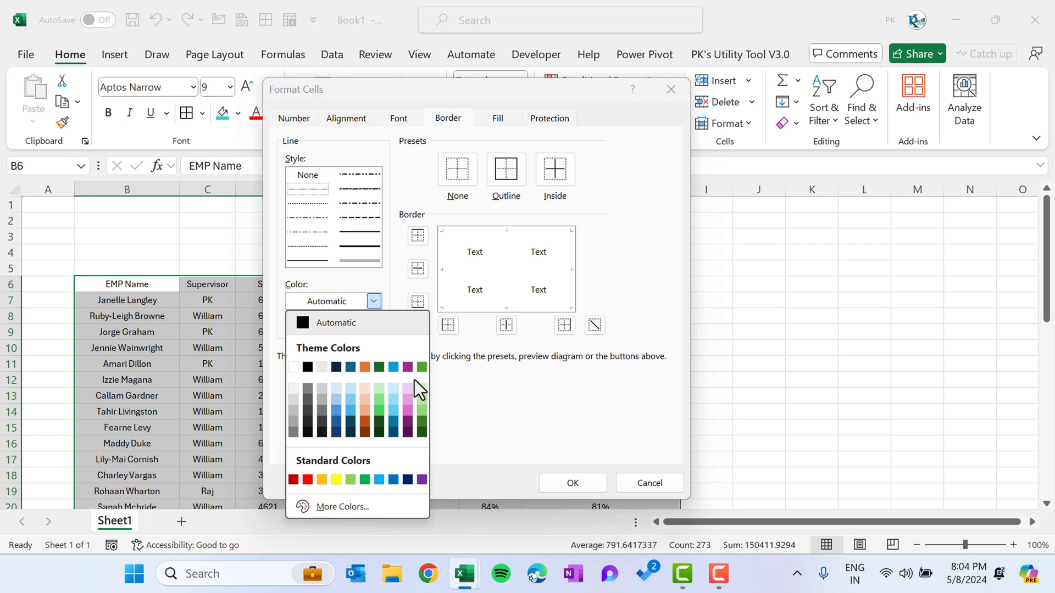
pyautogui.click(394, 367)
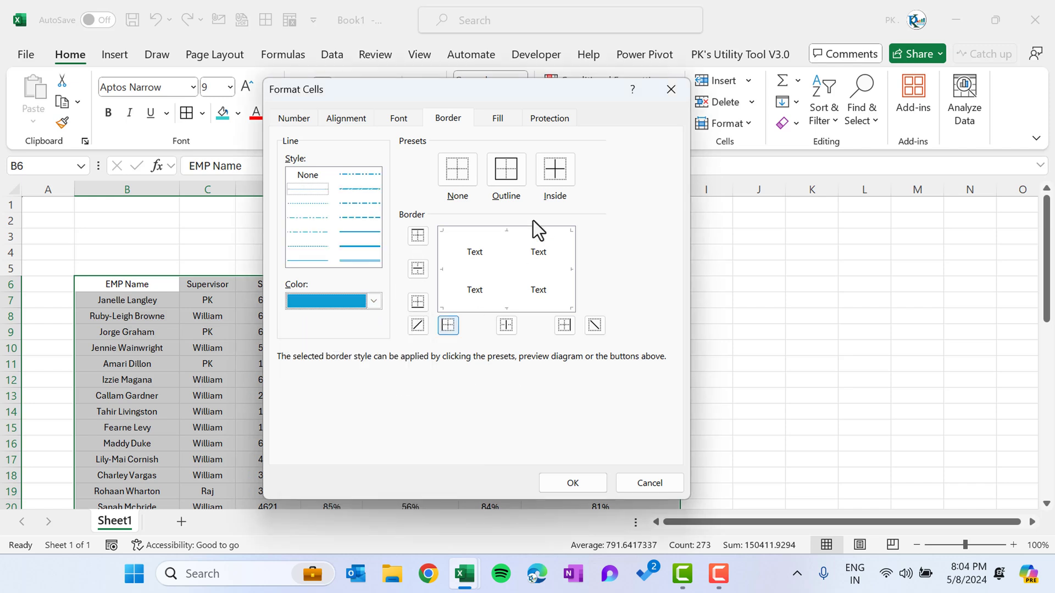
pyautogui.click(509, 168)
pyautogui.click(571, 168)
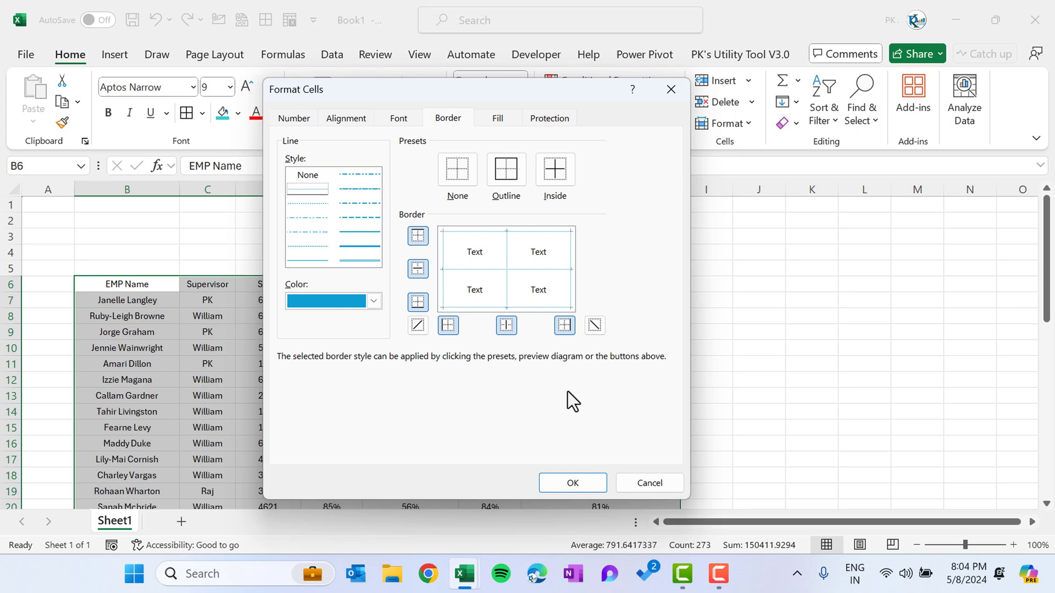
pyautogui.click(552, 481)
pyautogui.moveTo(387, 352); pyautogui.dragTo(339, 325)
# Step: Fill the table's header row B6:H6 with the blue theme color
pyautogui.moveTo(125, 284); pyautogui.dragTo(617, 285)
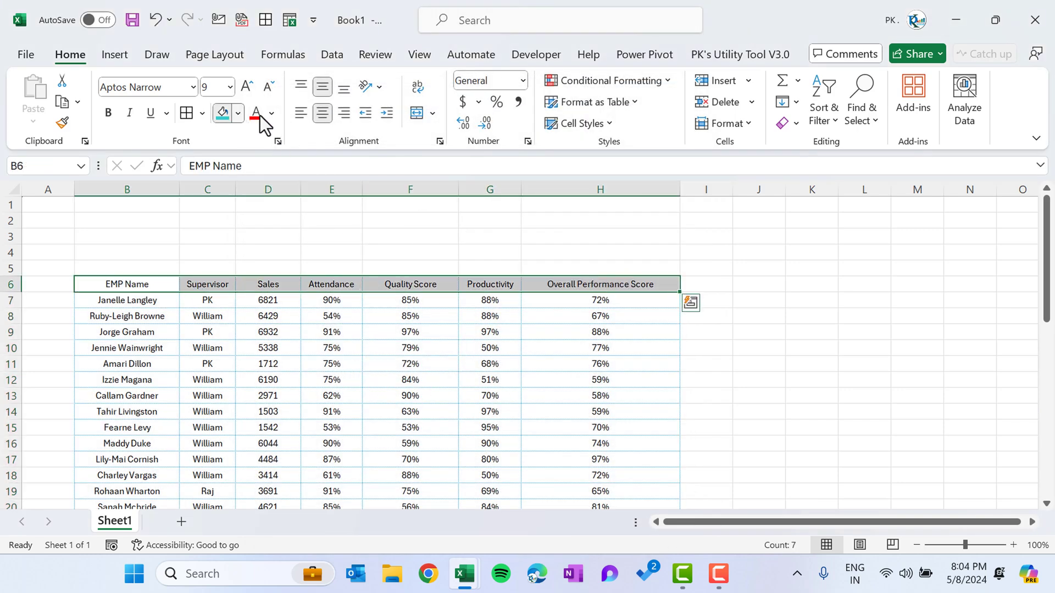
pyautogui.click(238, 113)
pyautogui.click(321, 155)
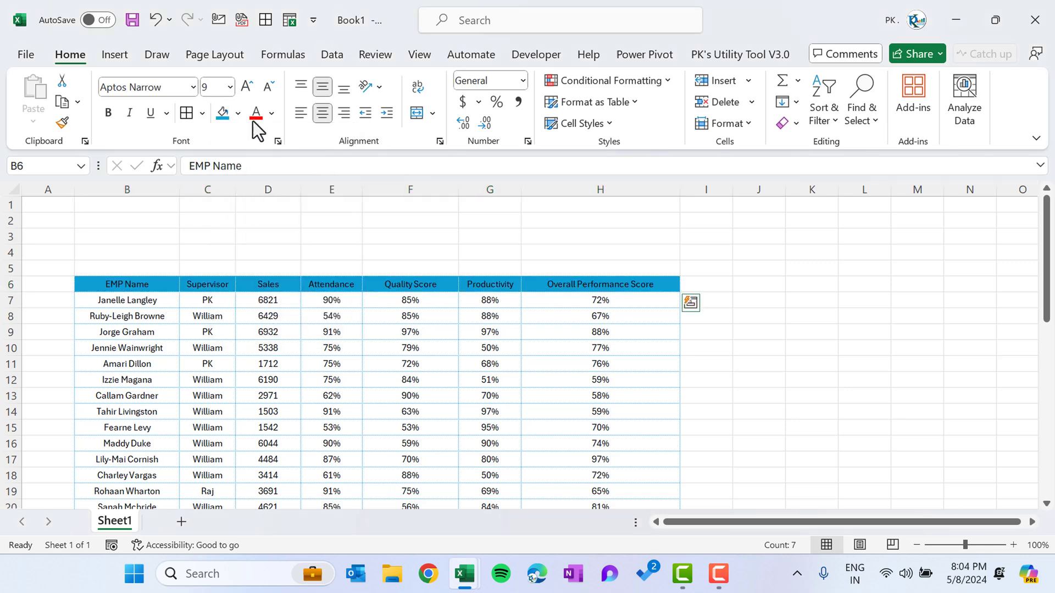
# Step: Make the header row text in B6:H6 white and bold
pyautogui.click(271, 113)
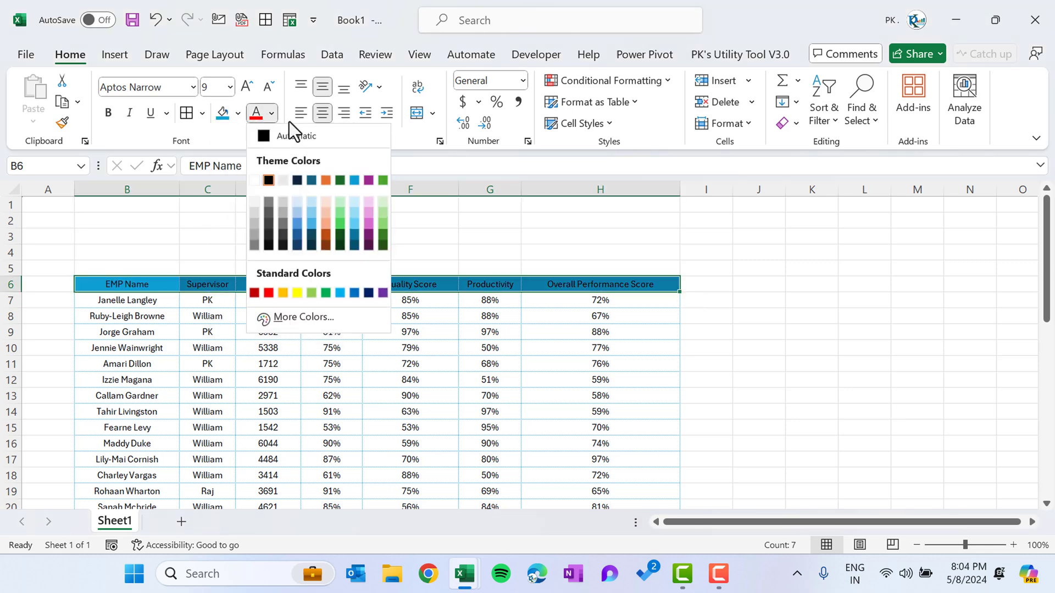
pyautogui.click(254, 180)
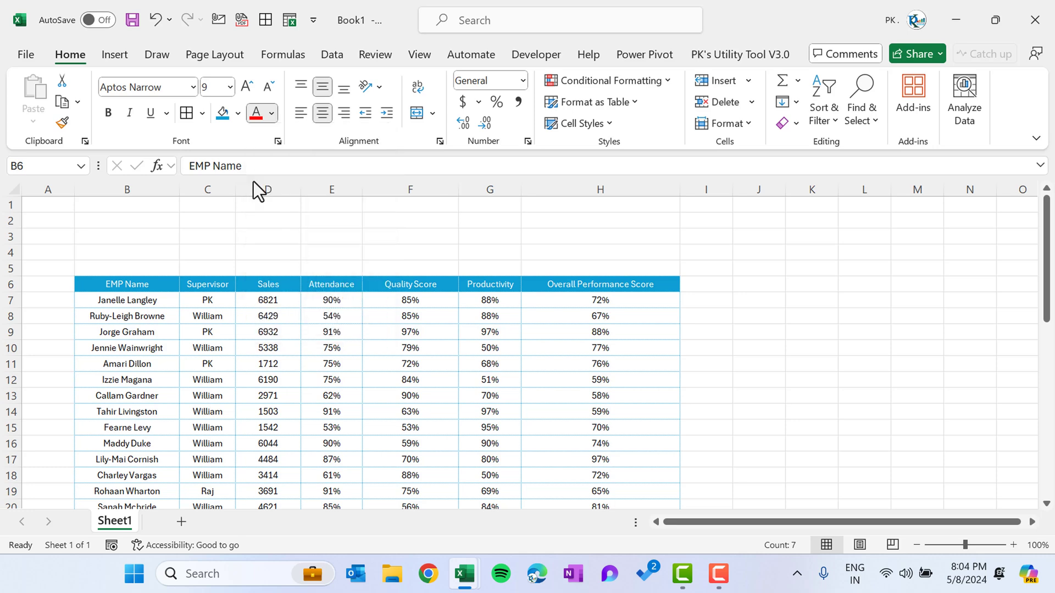
pyautogui.click(114, 113)
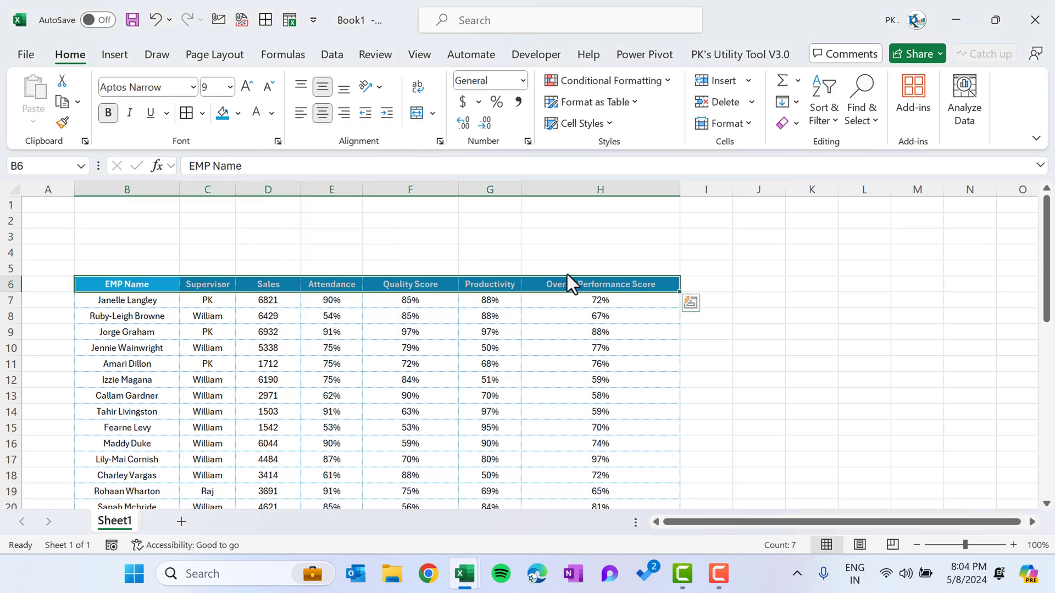
pyautogui.click(522, 254)
# Step: Hide the worksheet's gridlines
pyautogui.click(425, 54)
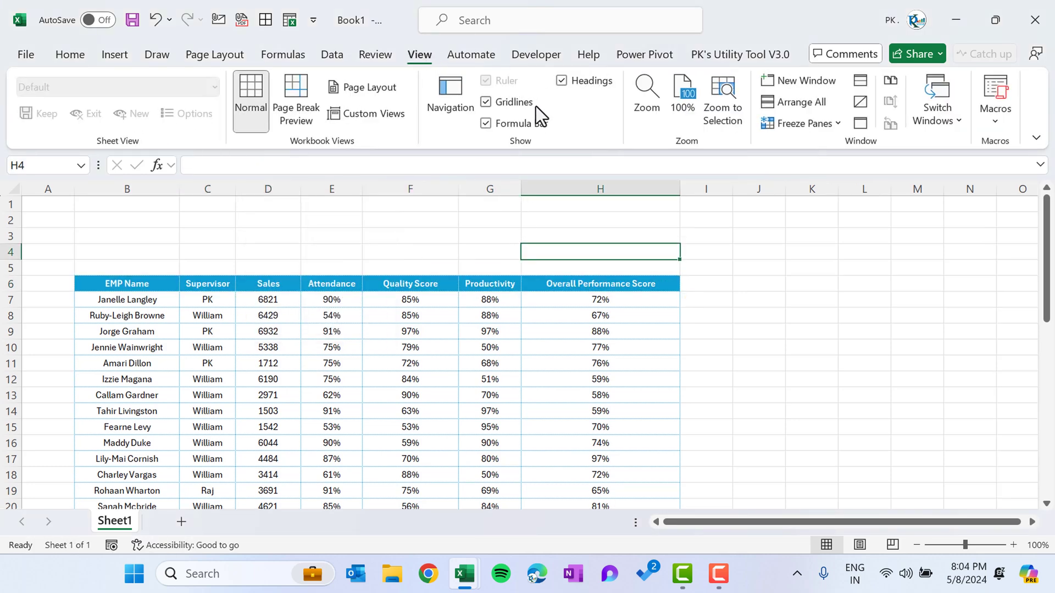
pyautogui.click(503, 107)
pyautogui.click(409, 234)
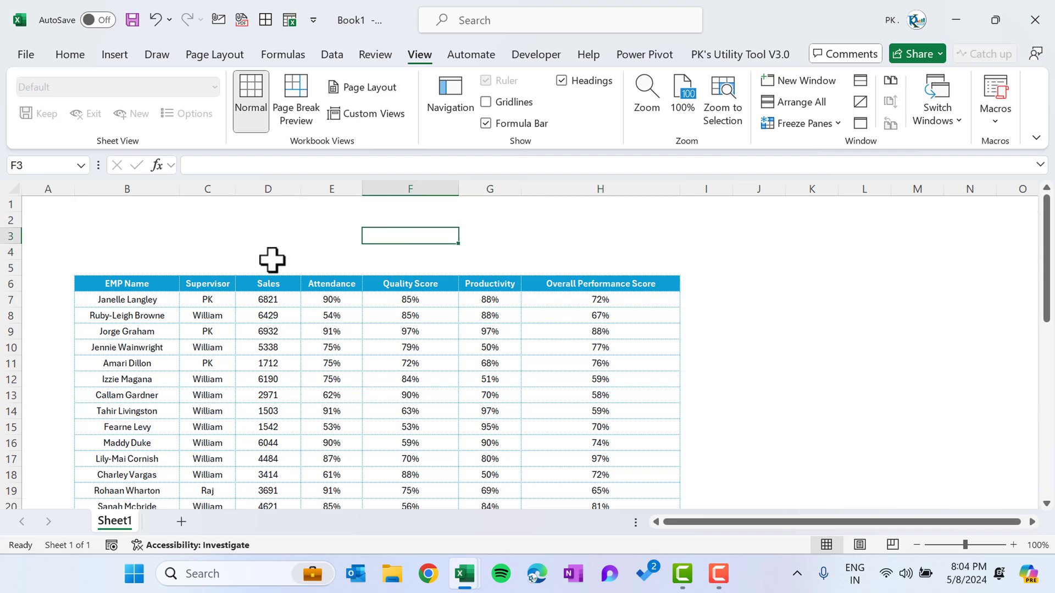
# Step: Widen the Supervisor and Attendance columns slightly
pyautogui.moveTo(236, 188); pyautogui.dragTo(251, 188)
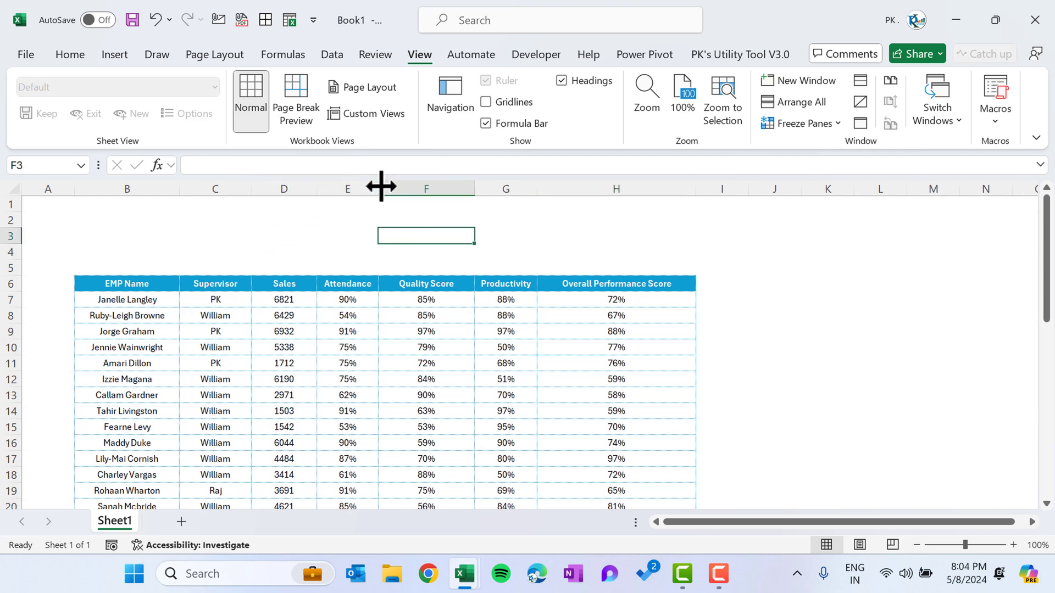
pyautogui.moveTo(378, 189); pyautogui.dragTo(399, 188)
pyautogui.click(278, 236)
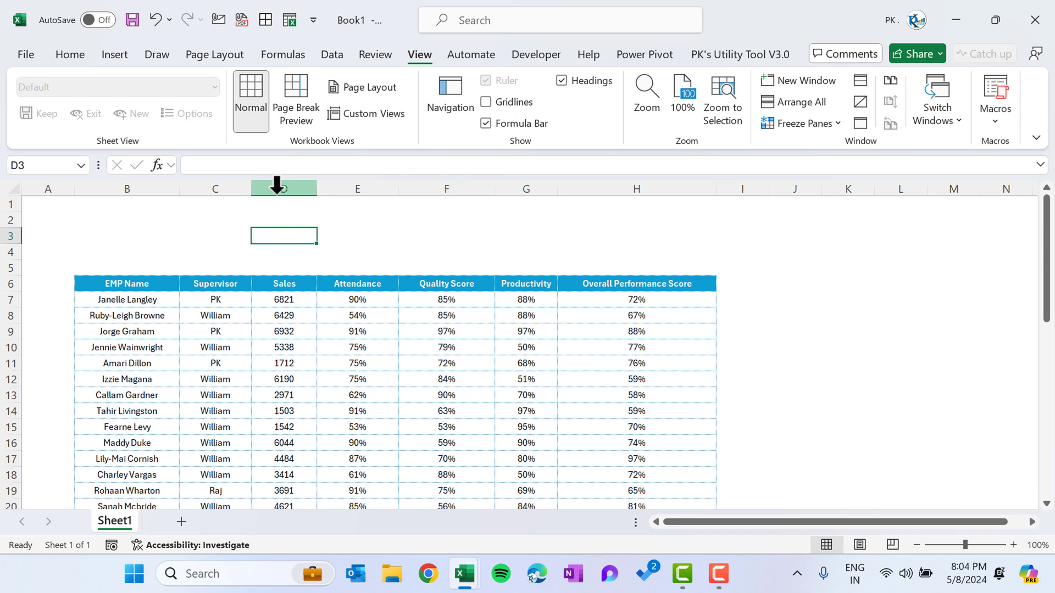
# Step: Draw a rounded rectangle above the table, about 1.08 cm high and 8.98 cm wide, with fully rounded ends
pyautogui.click(123, 56)
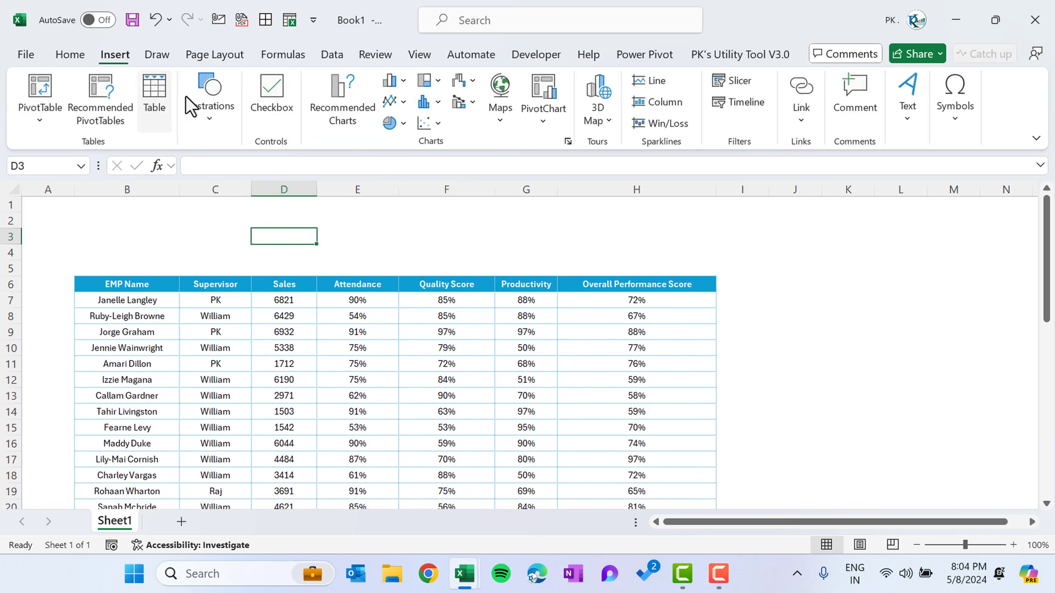
pyautogui.click(206, 130)
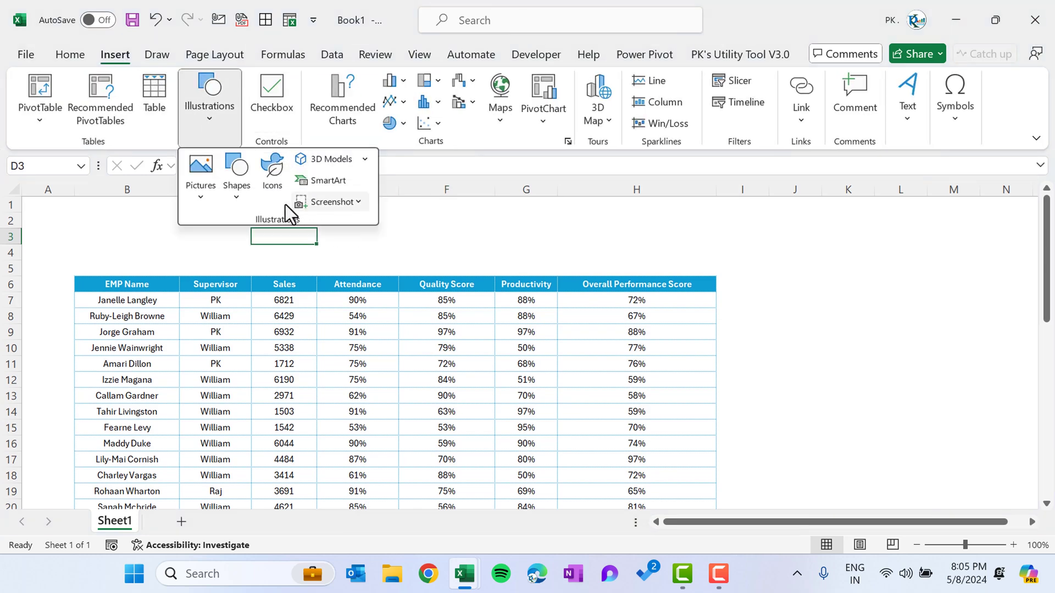
pyautogui.click(243, 199)
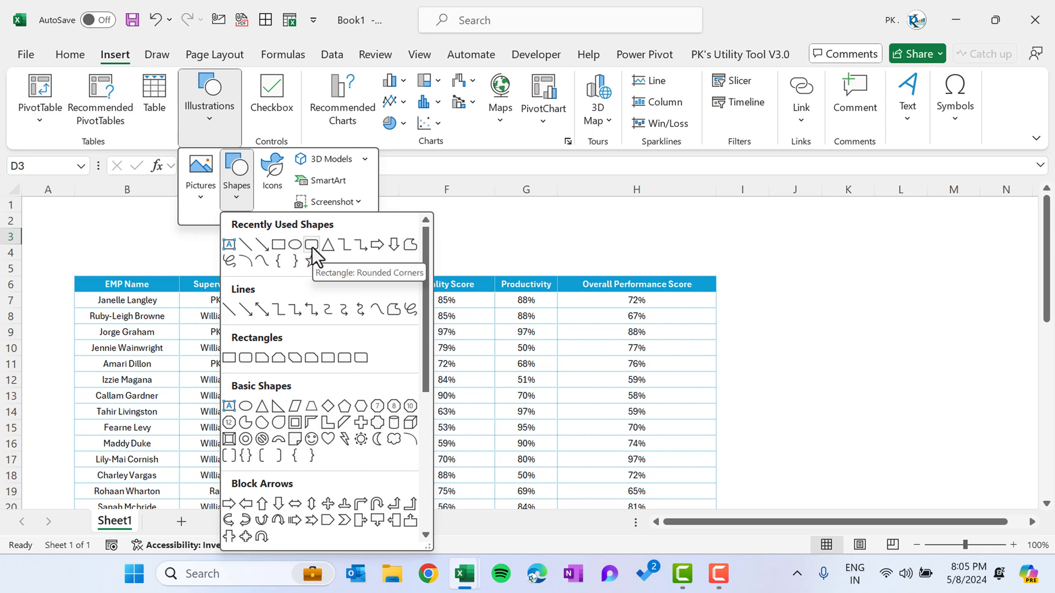
pyautogui.click(245, 359)
pyautogui.moveTo(210, 227); pyautogui.dragTo(469, 261)
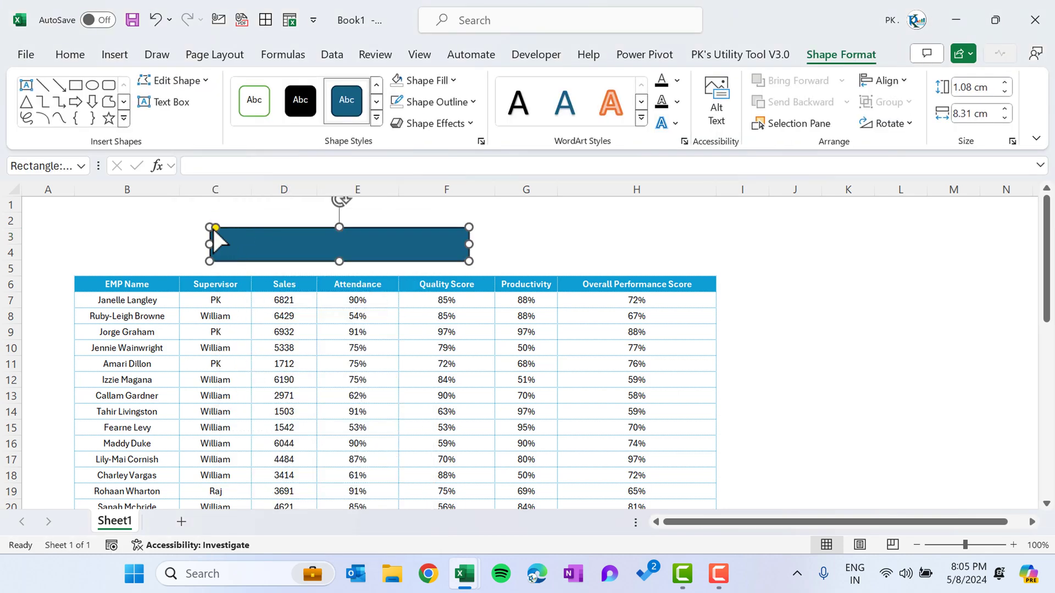
pyautogui.moveTo(215, 227); pyautogui.dragTo(319, 239)
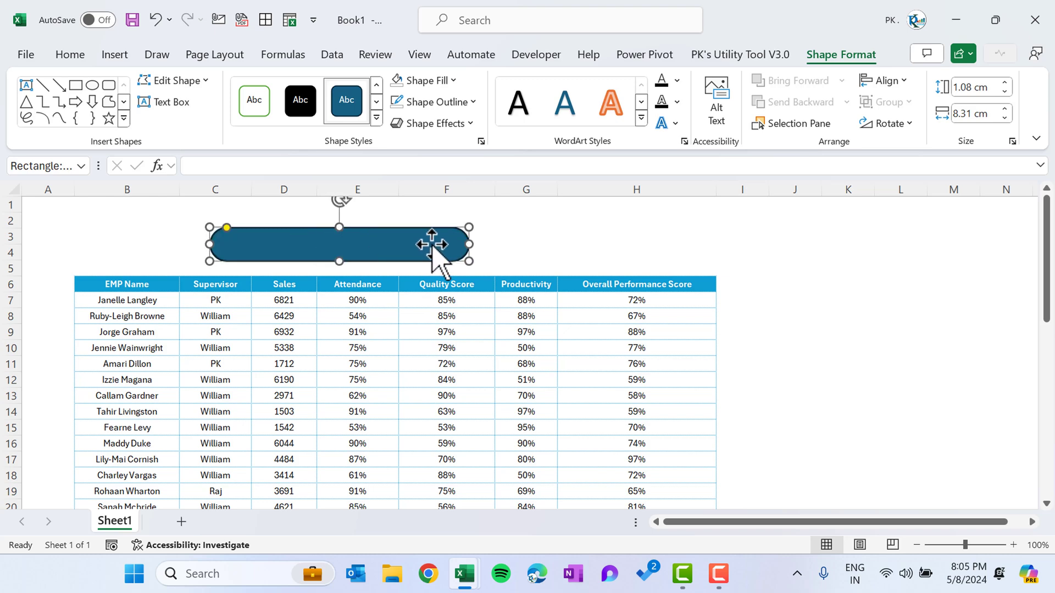
pyautogui.moveTo(469, 244); pyautogui.dragTo(490, 244)
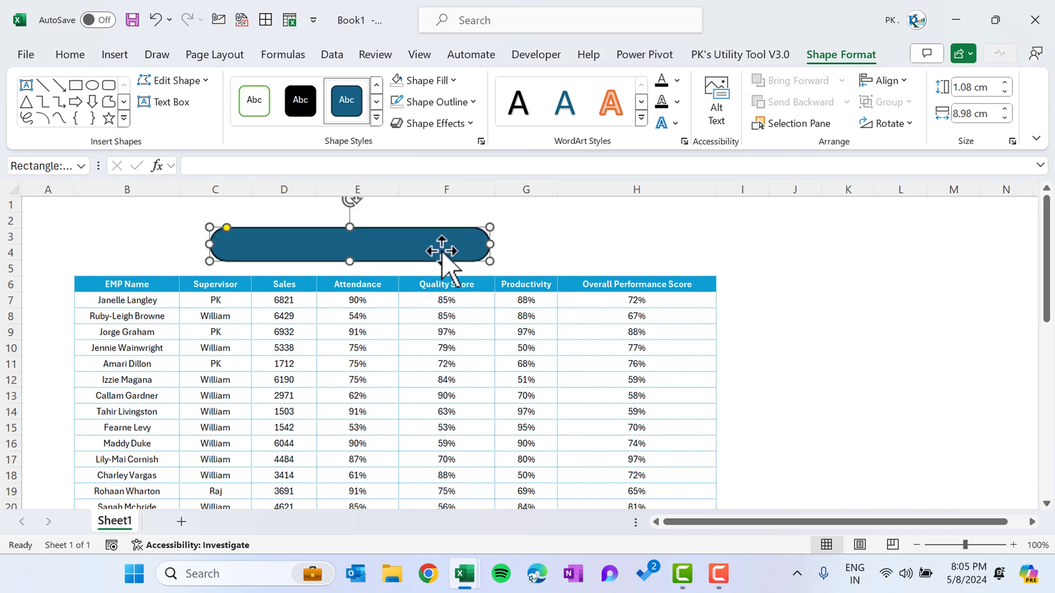
# Step: Give the rounded rectangle a ½ pt outline in the same blue theme color as the table header
pyautogui.click(444, 102)
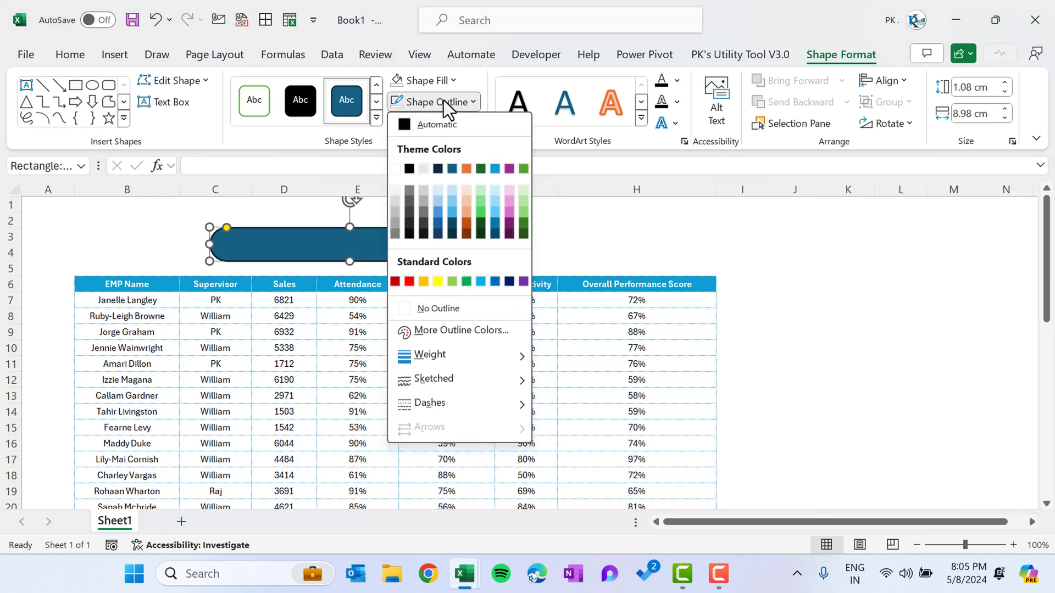
pyautogui.click(496, 169)
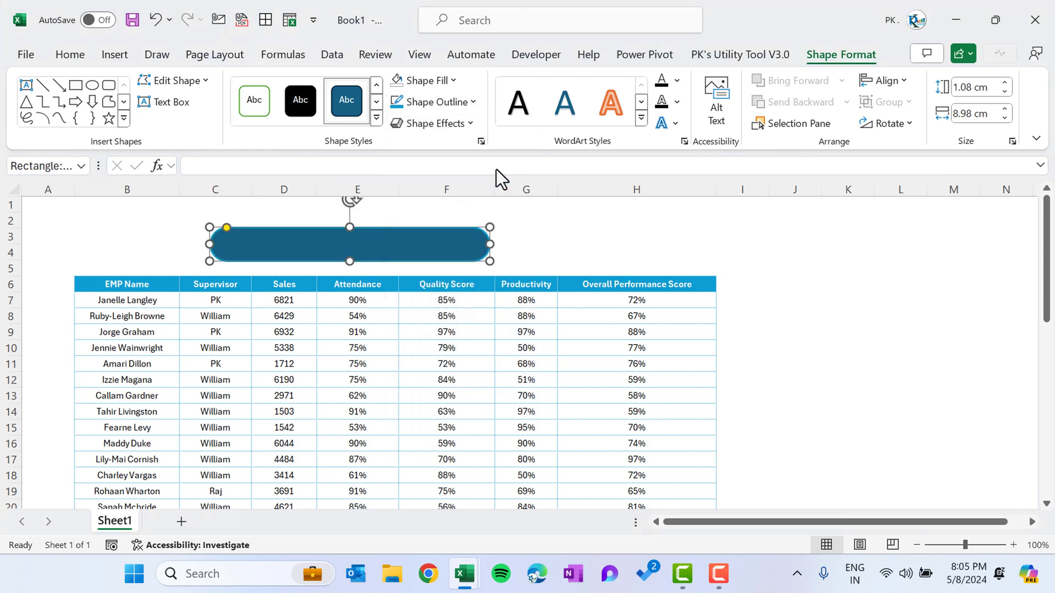
pyautogui.click(460, 104)
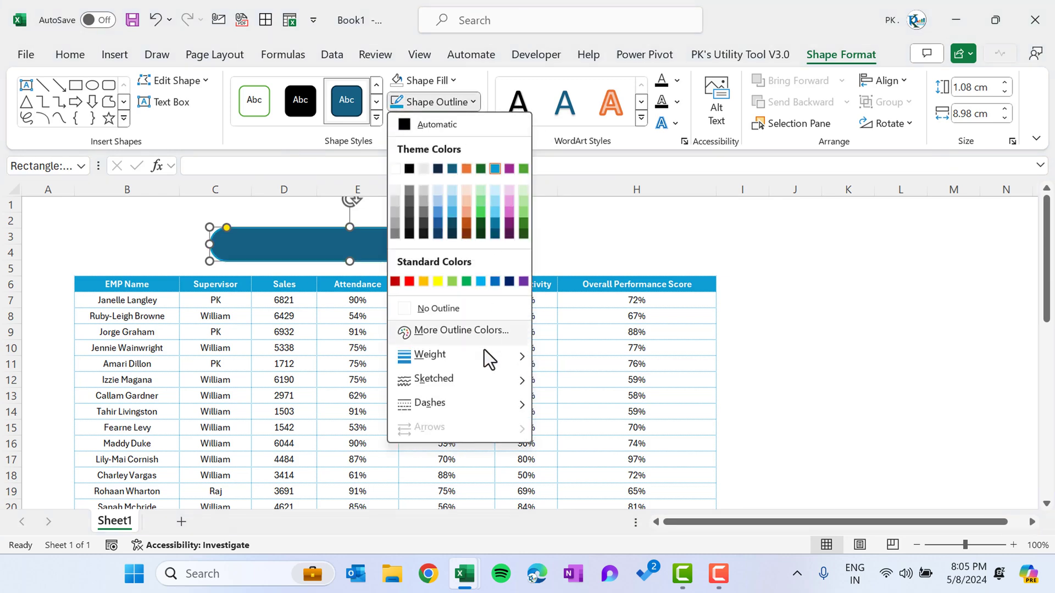
pyautogui.moveTo(467, 352)
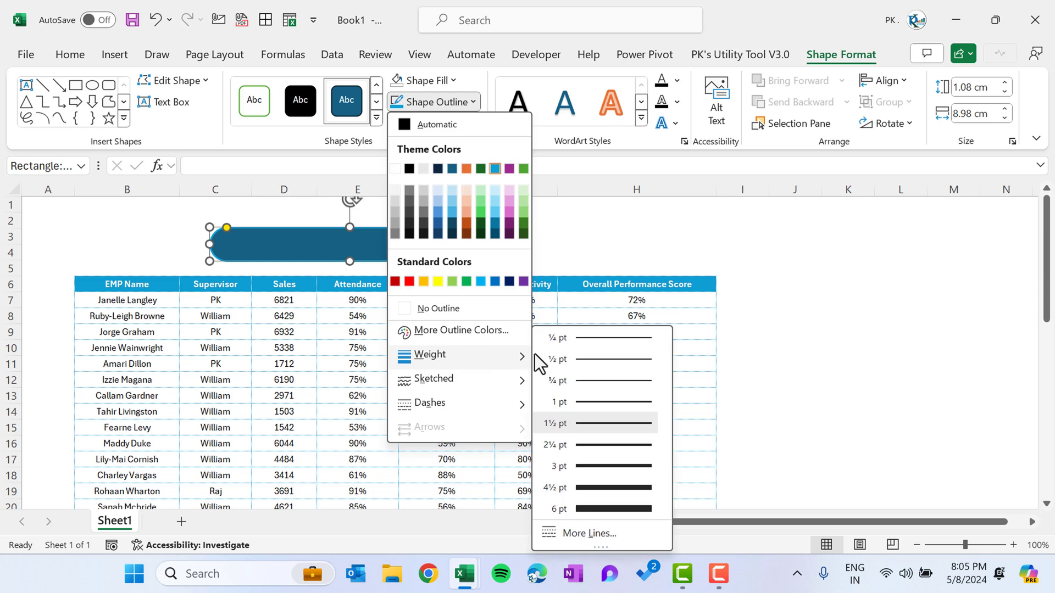
pyautogui.click(605, 364)
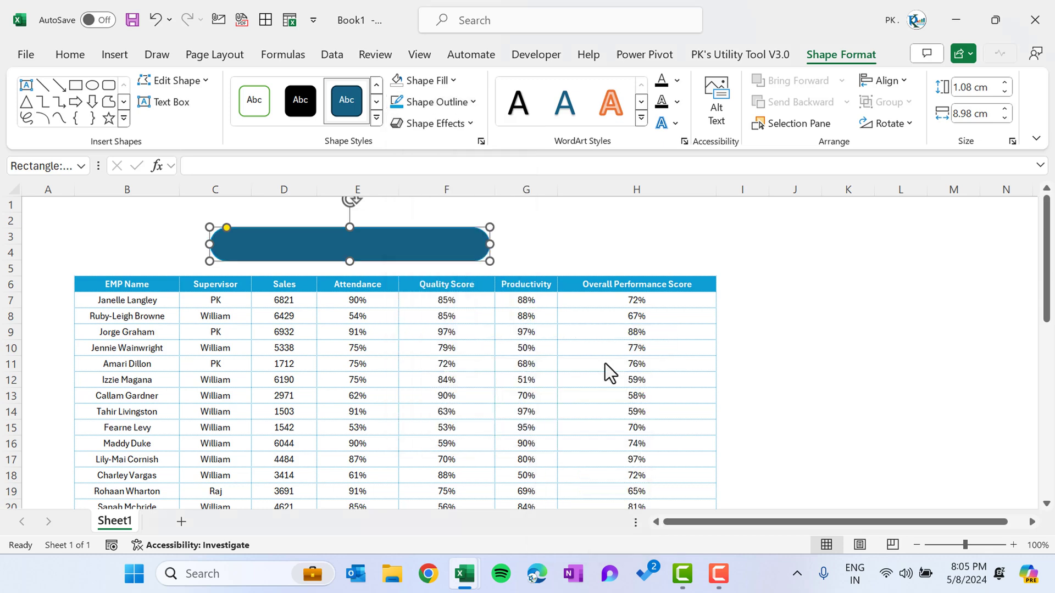
# Step: Fill the rounded rectangle with White, Background 1 and shift it slightly up and to the left
pyautogui.click(431, 83)
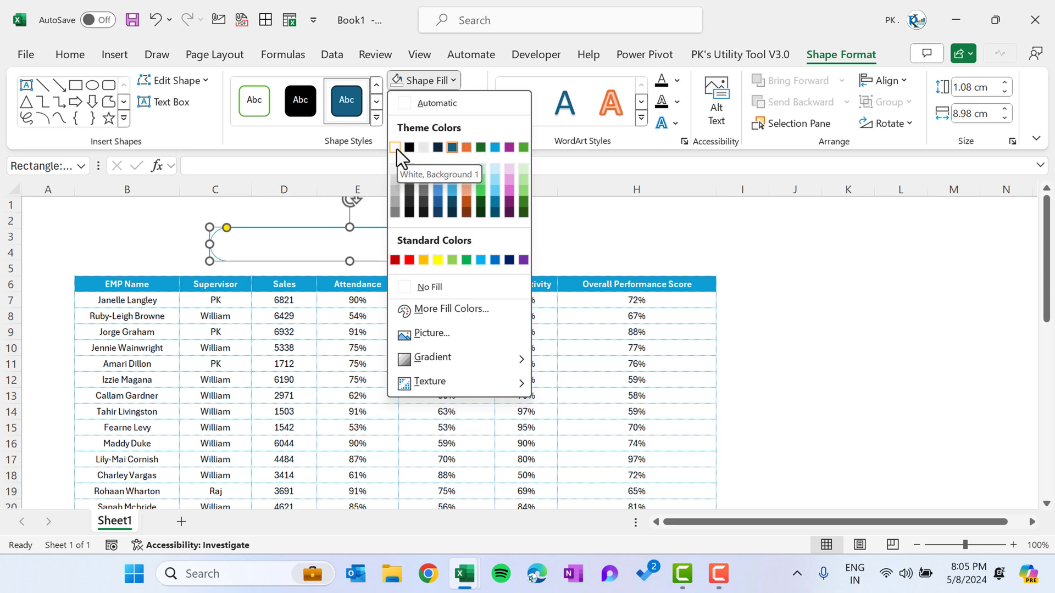
pyautogui.click(396, 147)
pyautogui.click(545, 255)
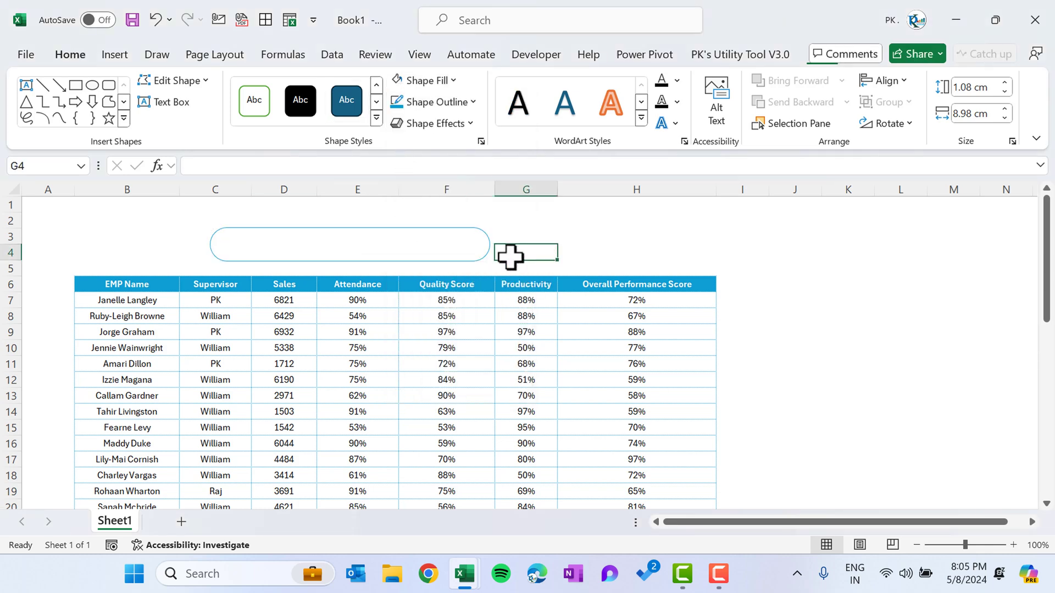
pyautogui.click(413, 251)
pyautogui.click(526, 237)
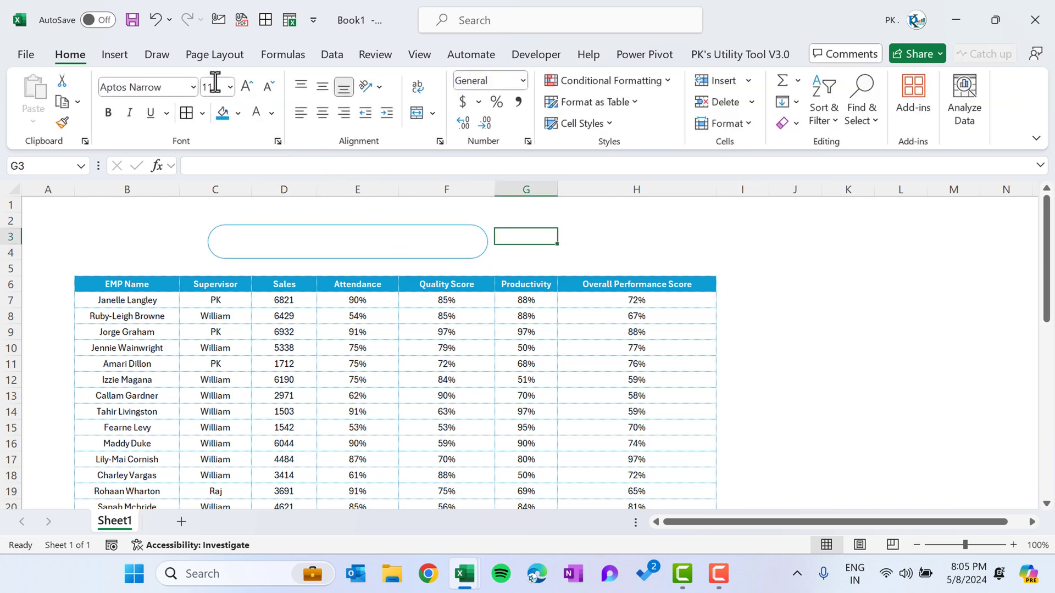
# Step: Insert a rectangle with rounded top corners beside the search bar, about 1.34 by 1.36 cm, with its top corners fully rounded
pyautogui.click(115, 55)
pyautogui.click(226, 122)
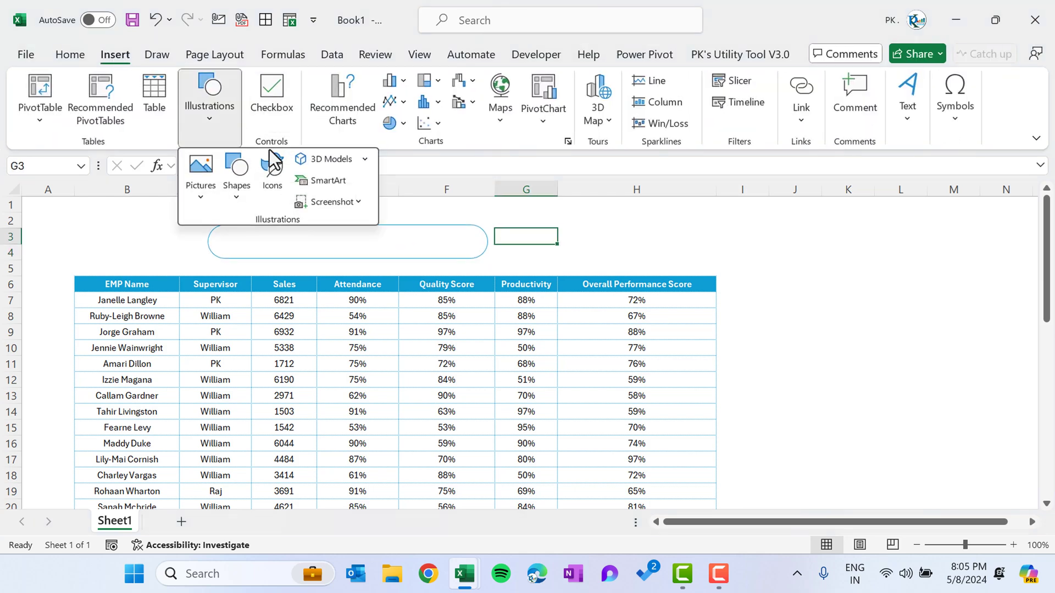
pyautogui.click(242, 199)
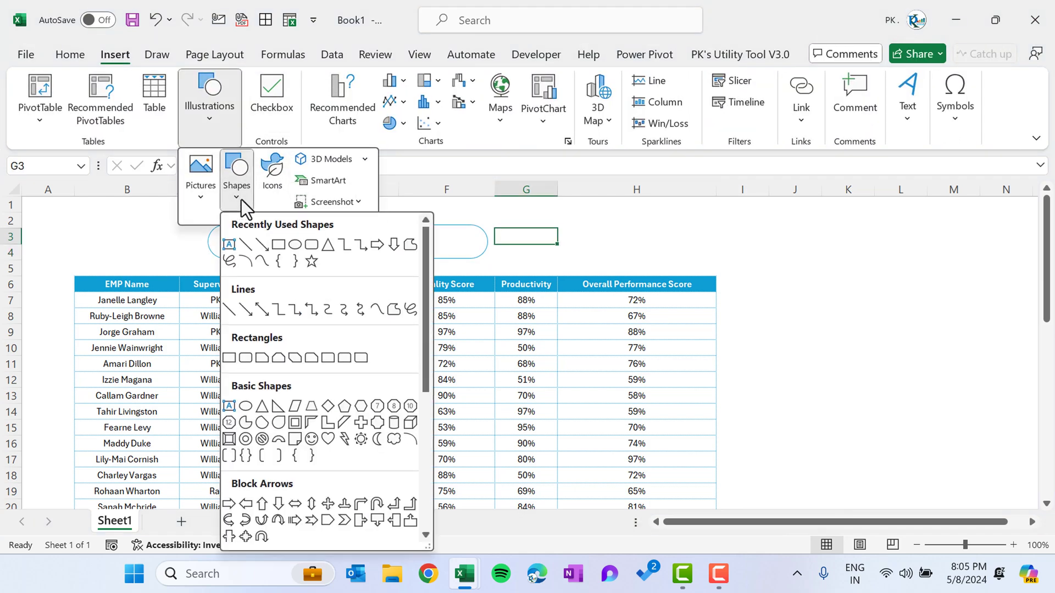
pyautogui.click(345, 358)
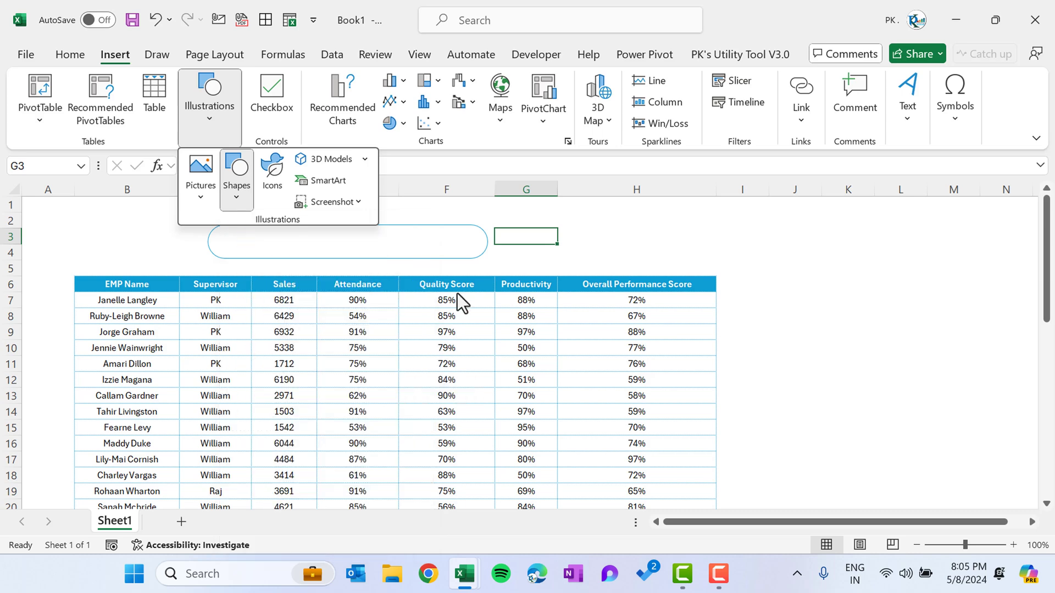
pyautogui.click(567, 222)
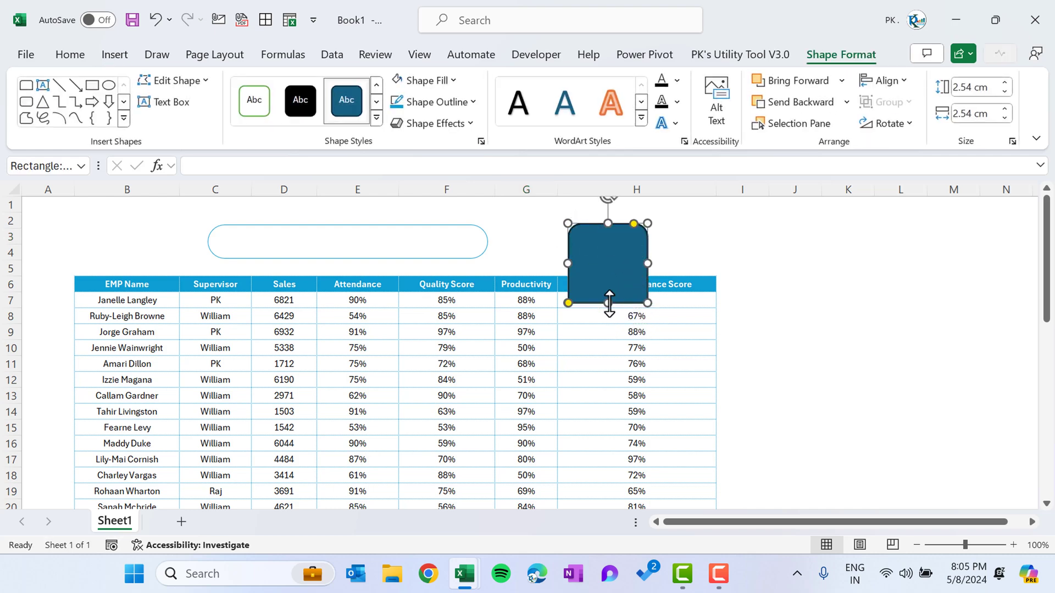
pyautogui.moveTo(608, 303); pyautogui.dragTo(608, 265)
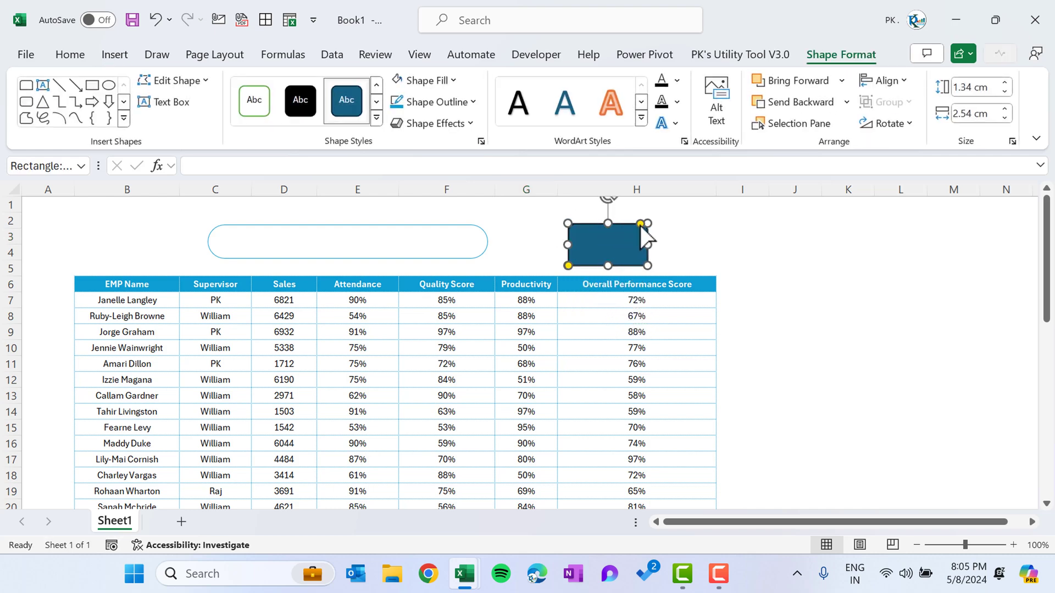
pyautogui.moveTo(640, 224); pyautogui.dragTo(611, 245)
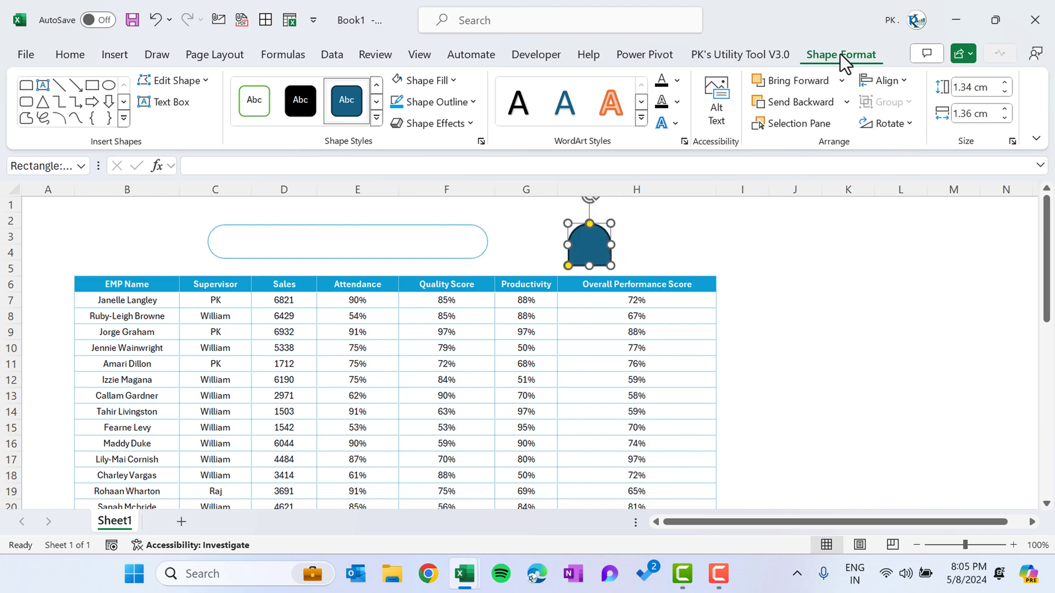
# Step: Rotate the new shape left 90° and fit it over the search bar's left end, sized about 1.26 by 1.1 cm
pyautogui.click(901, 124)
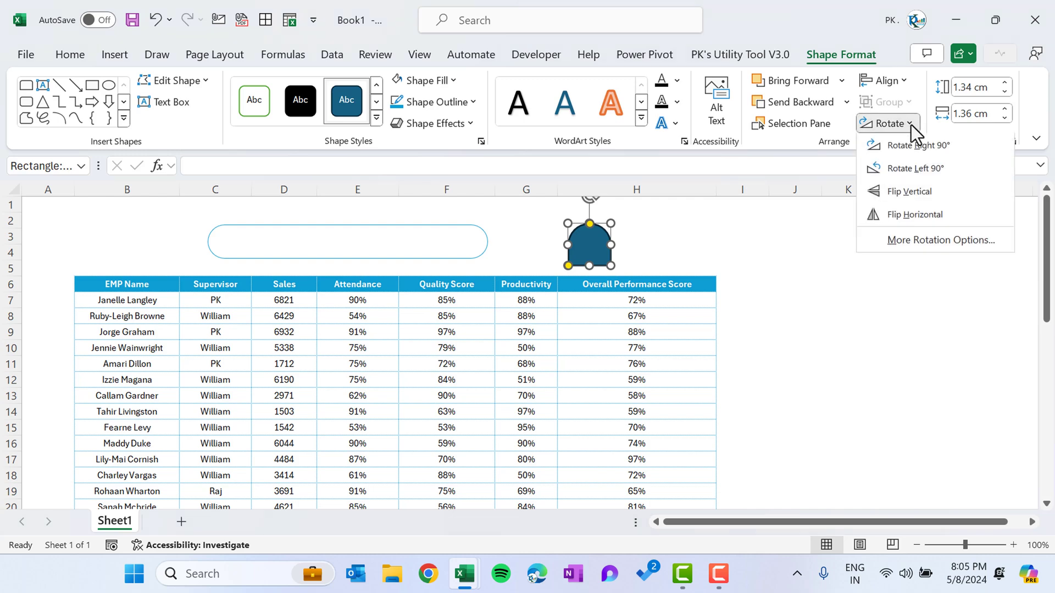
pyautogui.click(915, 169)
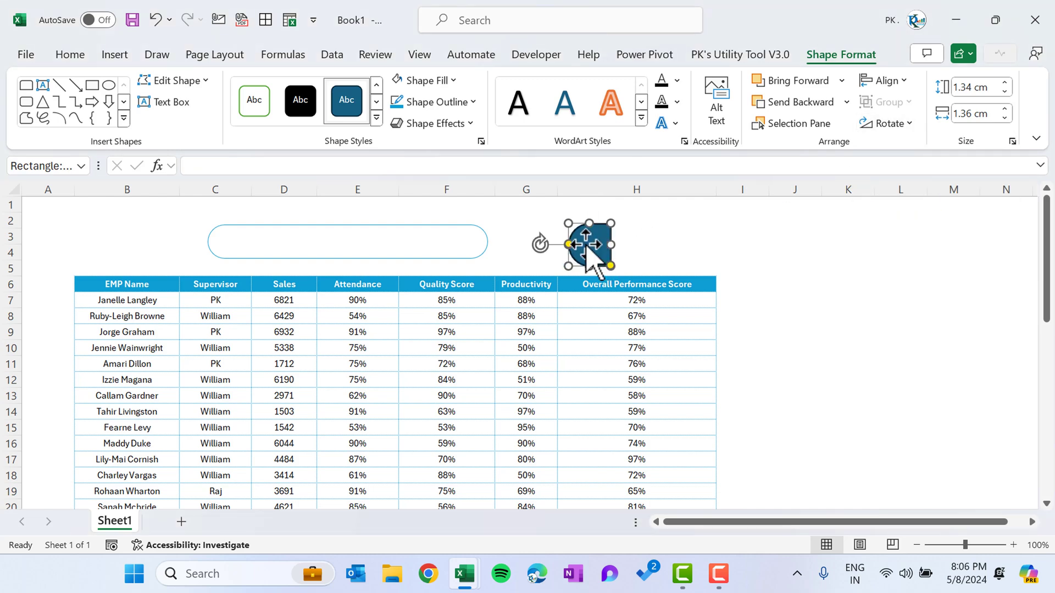
pyautogui.moveTo(603, 240); pyautogui.dragTo(247, 226)
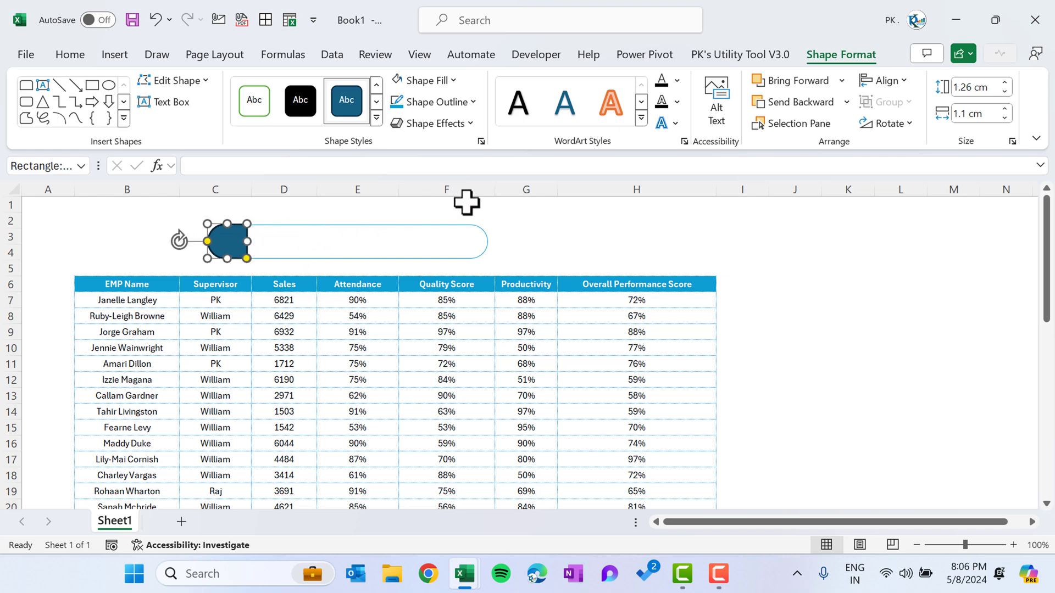
# Step: Fill the search bar's end shape with the header's blue theme color and reduce its width to about 1.05 cm to match the bar
pyautogui.click(427, 80)
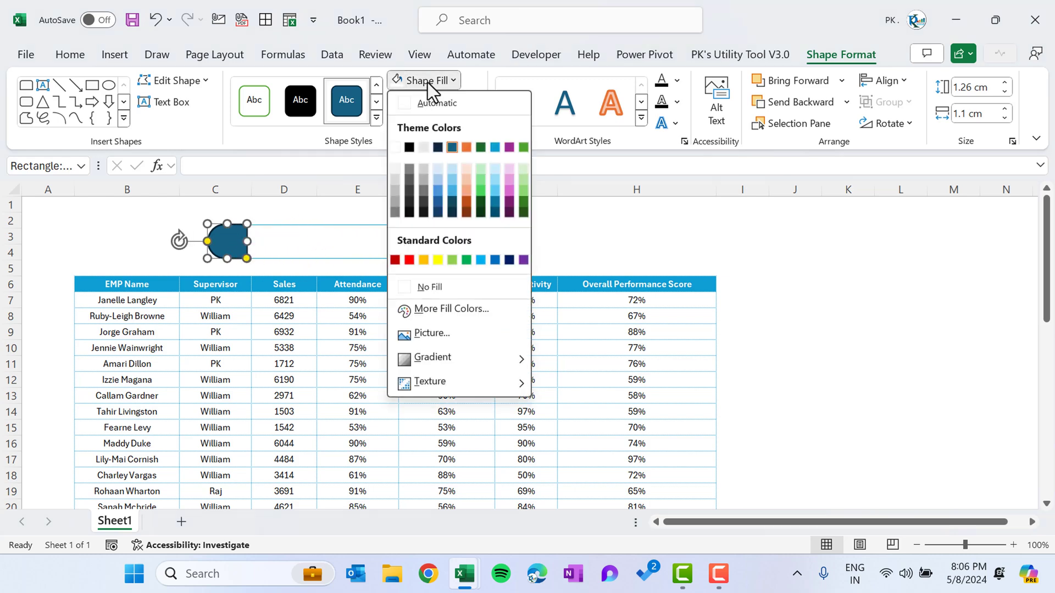
pyautogui.click(495, 150)
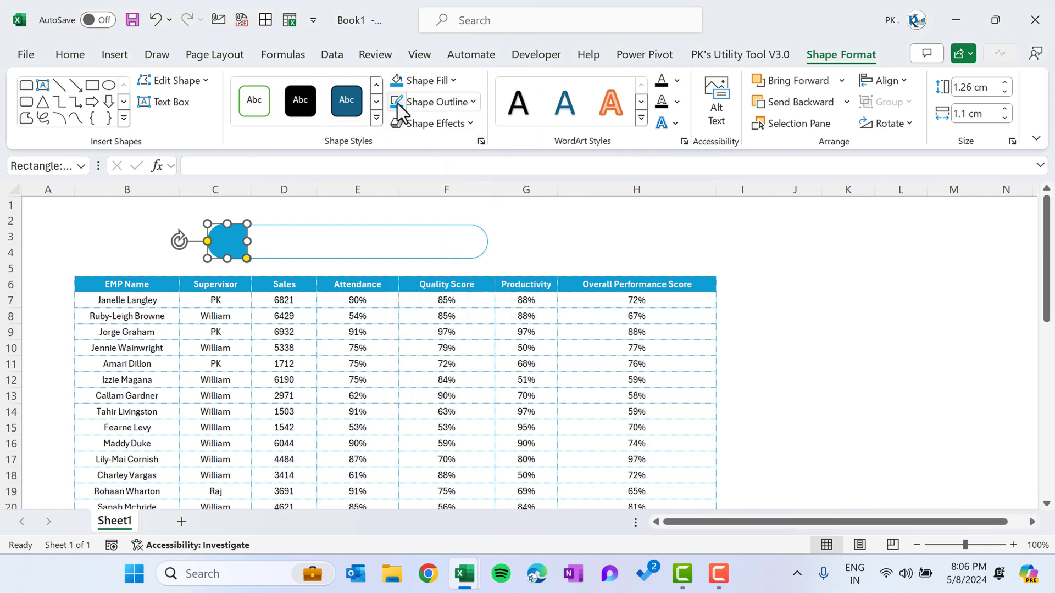
pyautogui.click(308, 205)
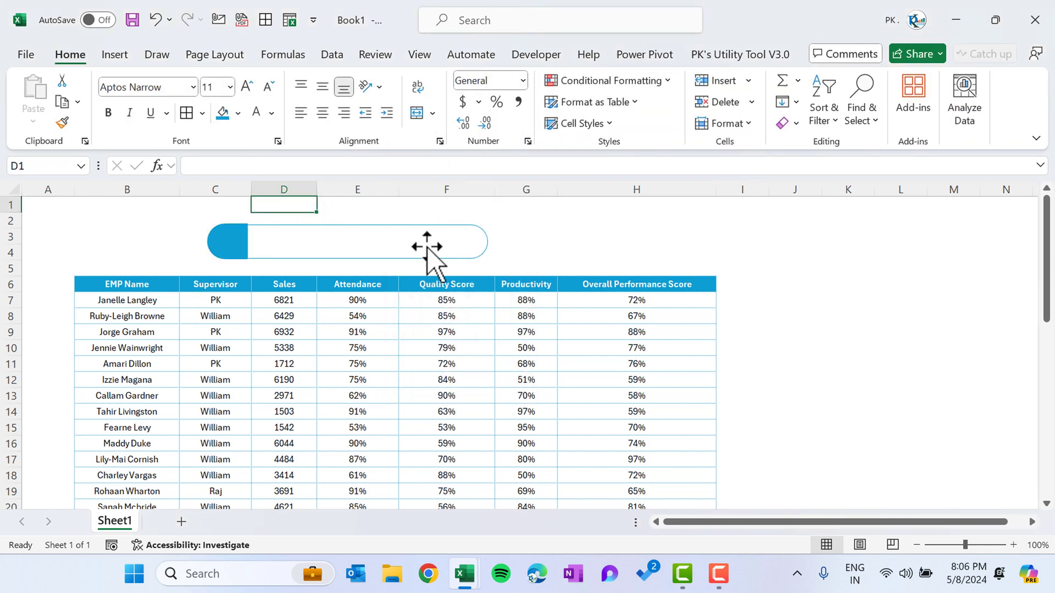
pyautogui.click(232, 240)
pyautogui.moveTo(229, 221); pyautogui.dragTo(230, 227)
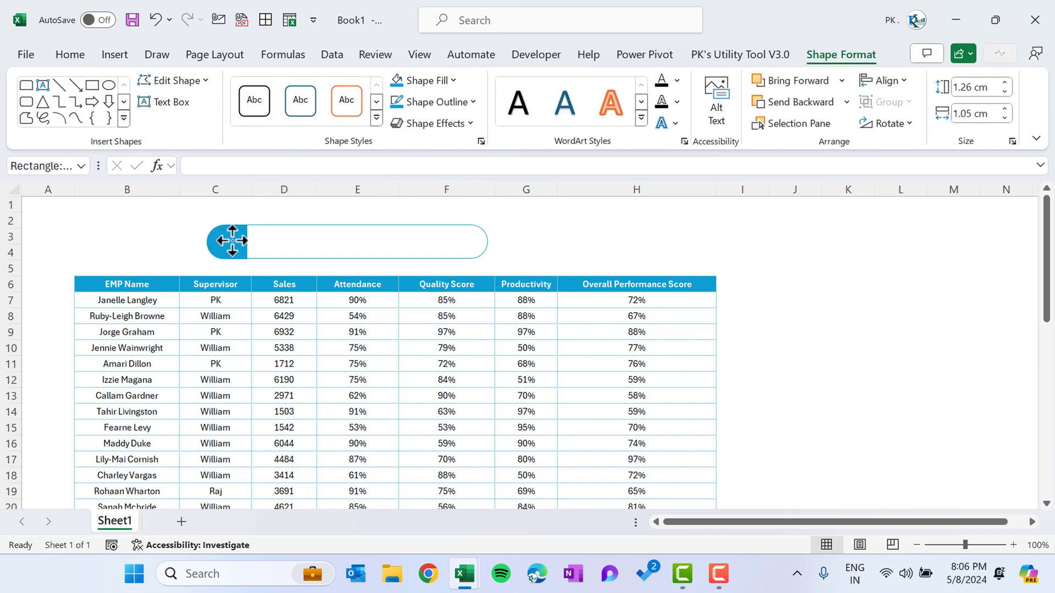
# Step: Search the stock icons for "search" and insert the solid magnifying glass icon
pyautogui.click(348, 209)
pyautogui.click(123, 61)
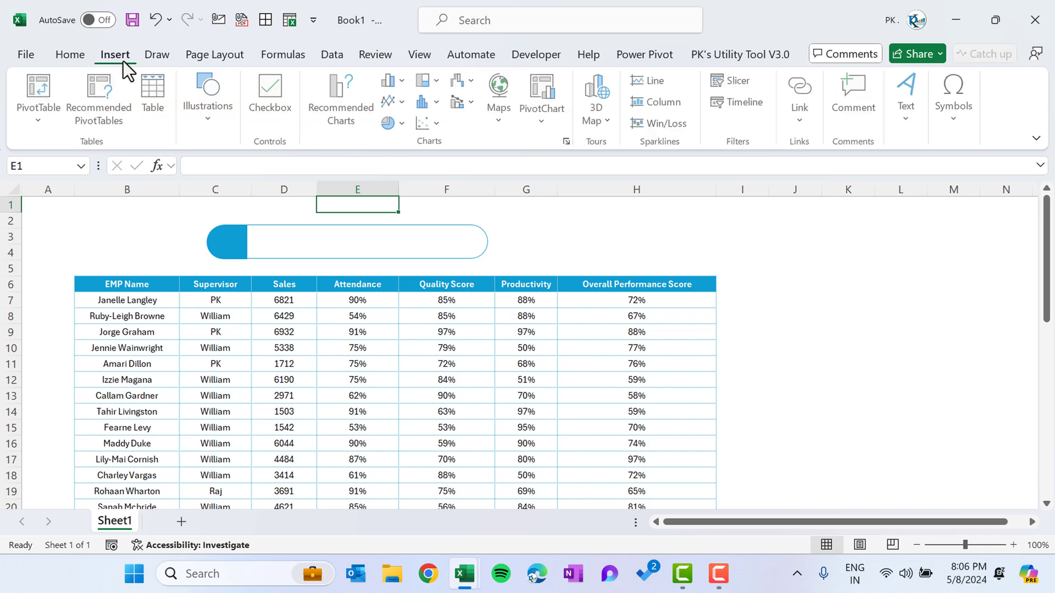
pyautogui.click(222, 123)
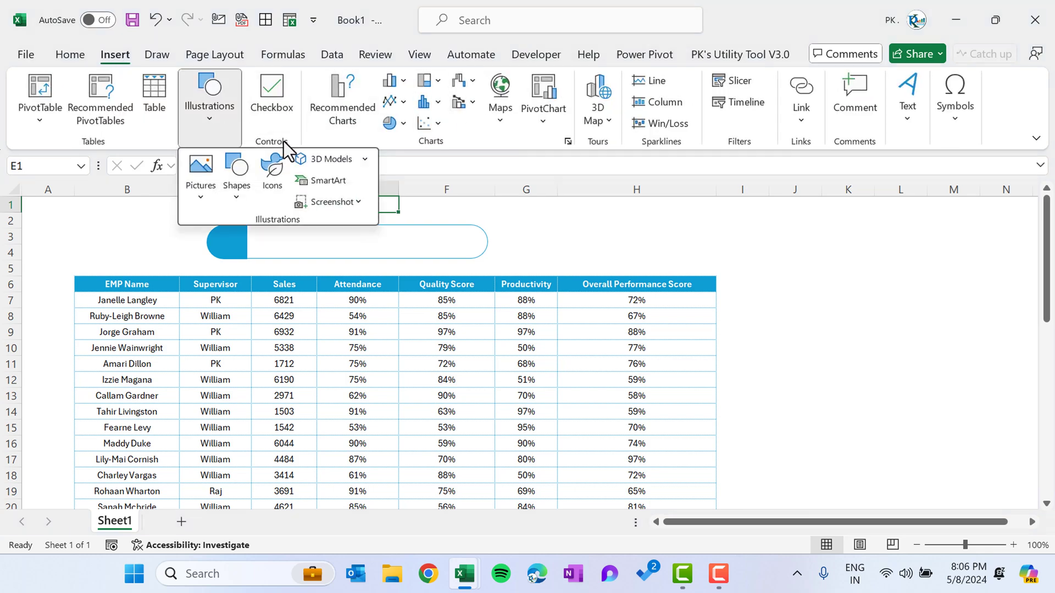
pyautogui.click(272, 172)
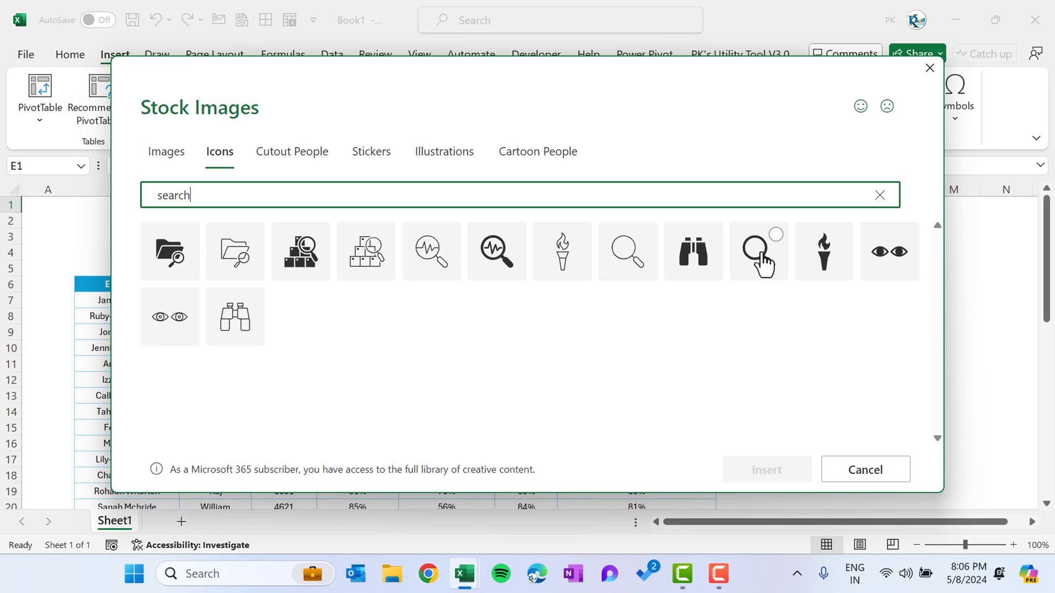
pyautogui.click(764, 267)
pyautogui.click(780, 478)
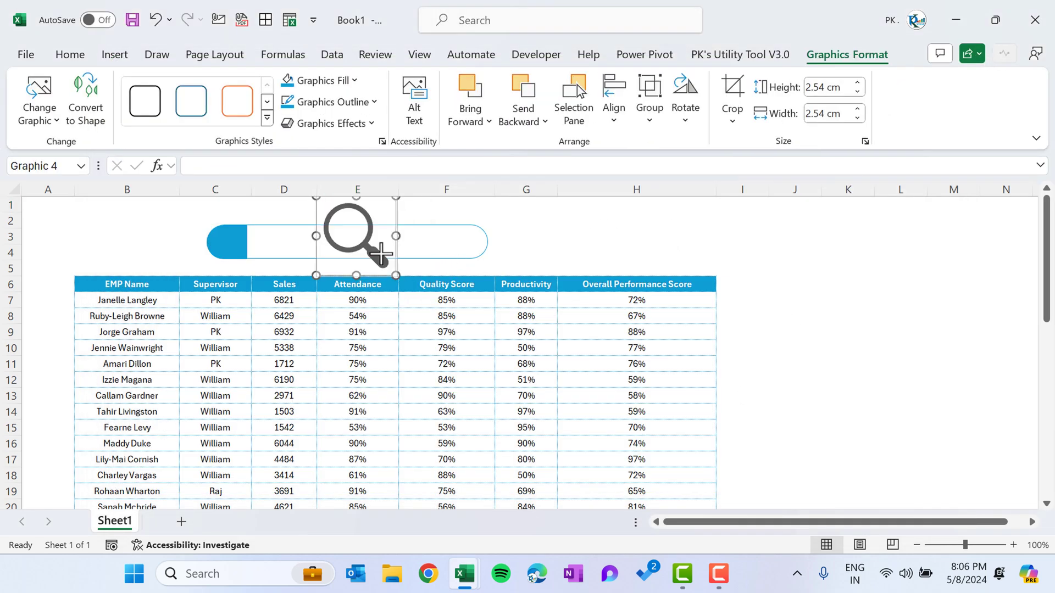
# Step: Shrink the magnifying glass to about 0.83 by 0.83 cm, place it on the search bar's blue end and fill it white
pyautogui.moveTo(380, 254); pyautogui.dragTo(233, 248)
pyautogui.click(847, 55)
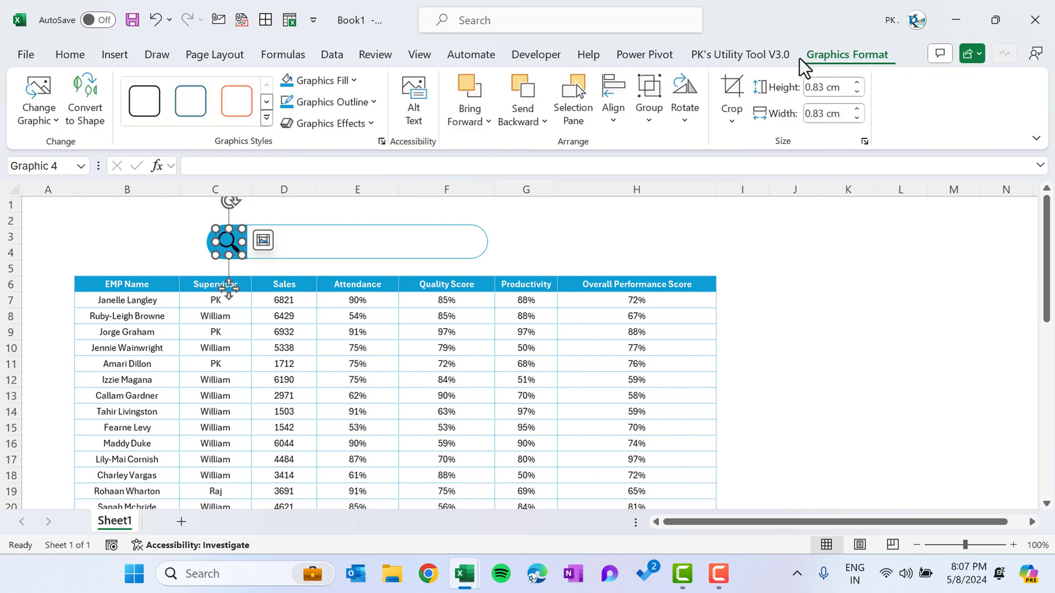
pyautogui.click(335, 82)
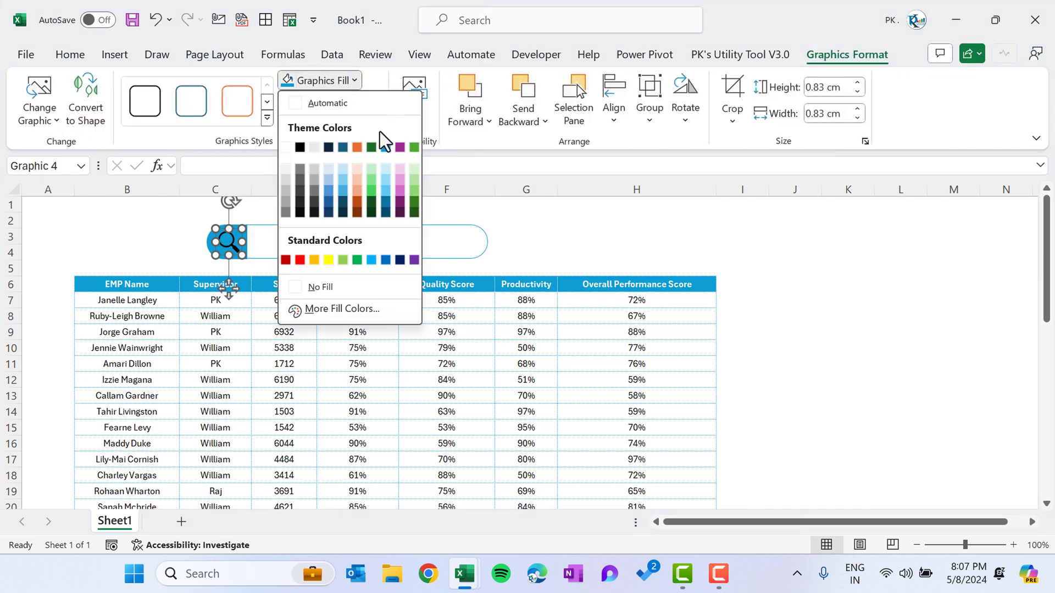
pyautogui.click(290, 148)
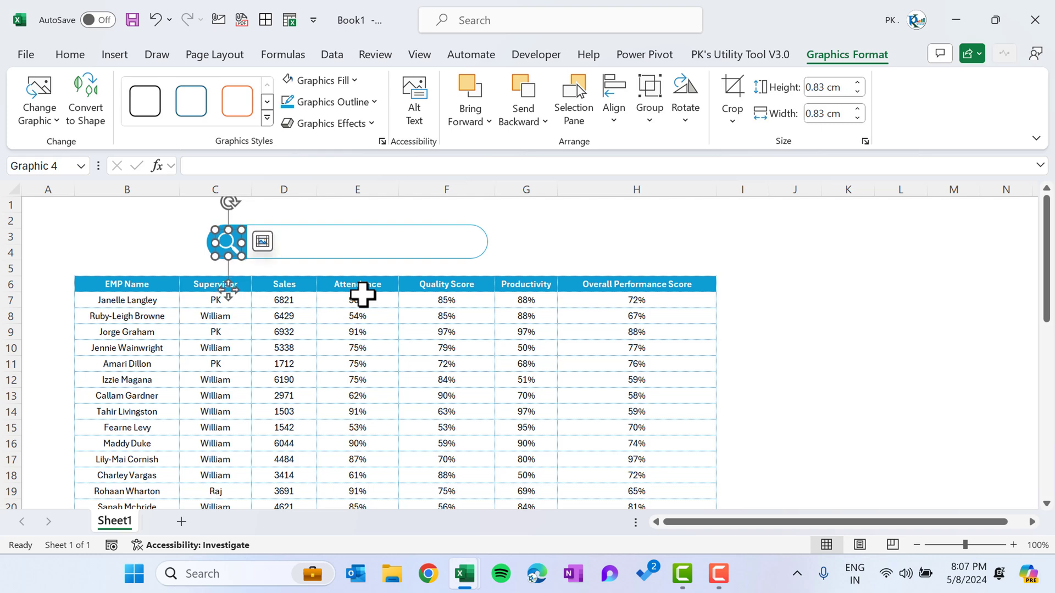
# Step: Group the magnifying glass, blue end shape and rounded bar into one object and shift the group to the right above the table
pyautogui.keyDown('ctrl'); pyautogui.click(397, 254); pyautogui.keyUp('ctrl')
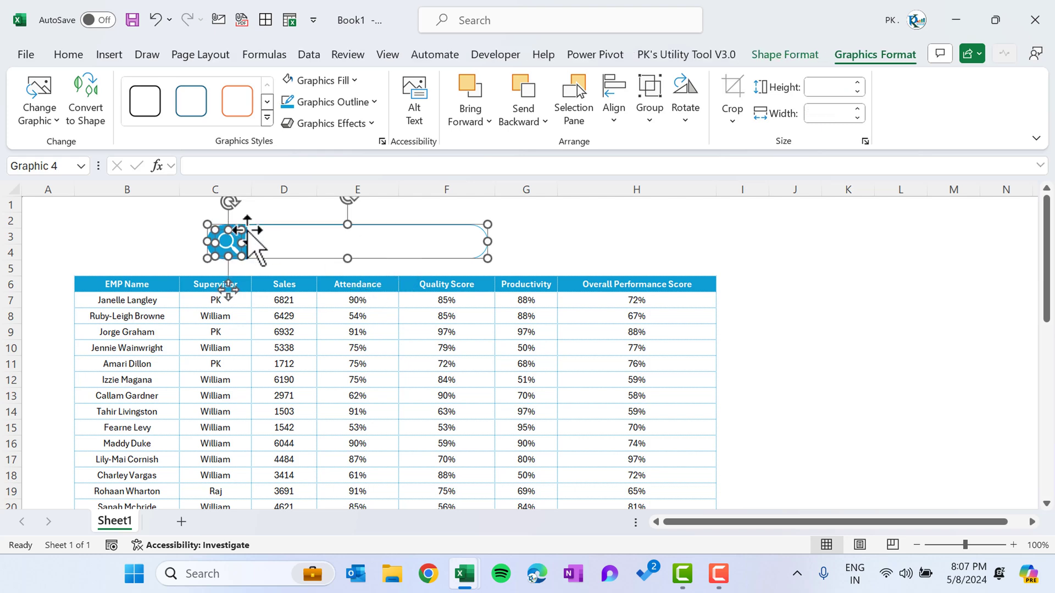
pyautogui.rightClick(246, 236)
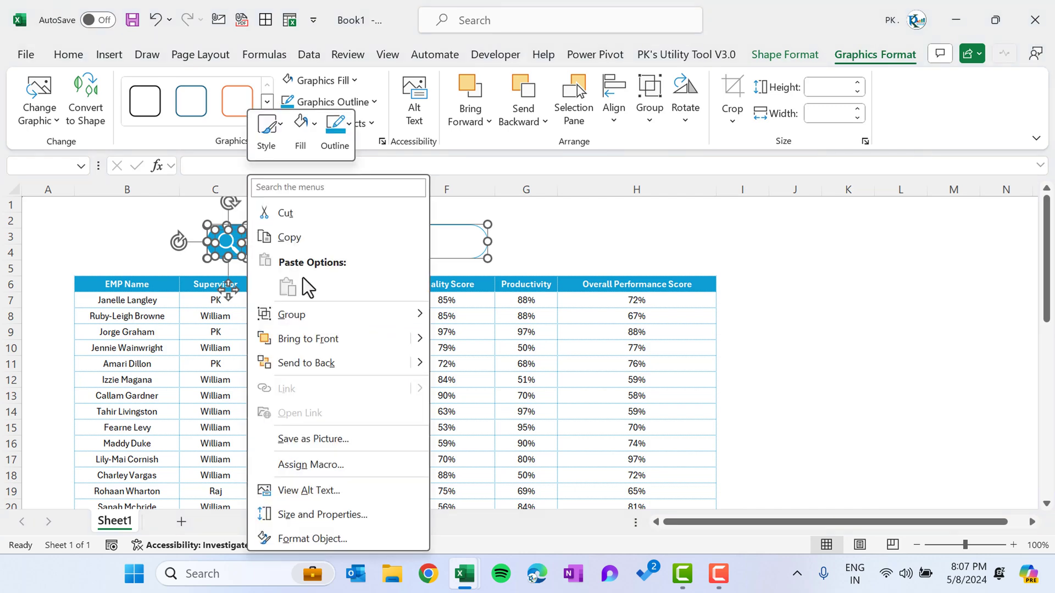
pyautogui.moveTo(309, 313)
pyautogui.click(484, 315)
pyautogui.click(492, 315)
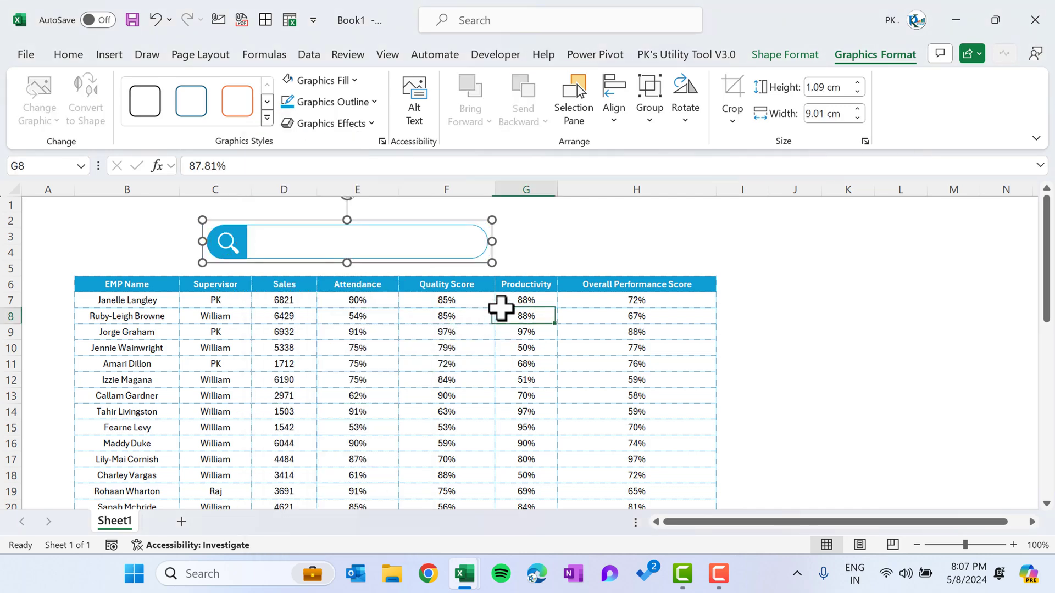
pyautogui.moveTo(449, 259); pyautogui.dragTo(523, 259)
pyautogui.click(726, 268)
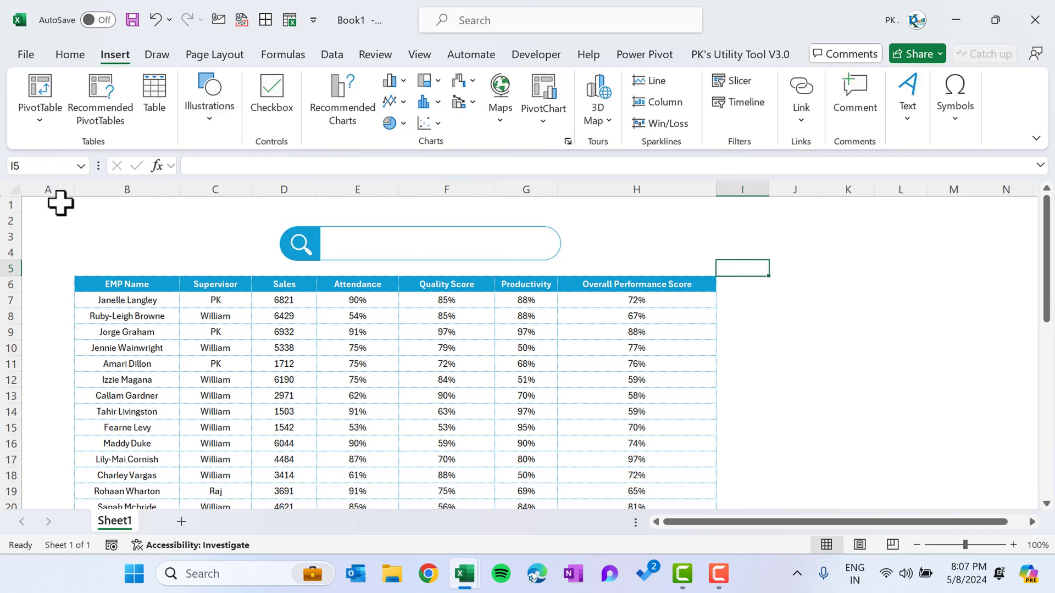
# Step: Narrow columns A and I on either side of the table and make row 1 taller
pyautogui.moveTo(59, 203); pyautogui.dragTo(703, 212)
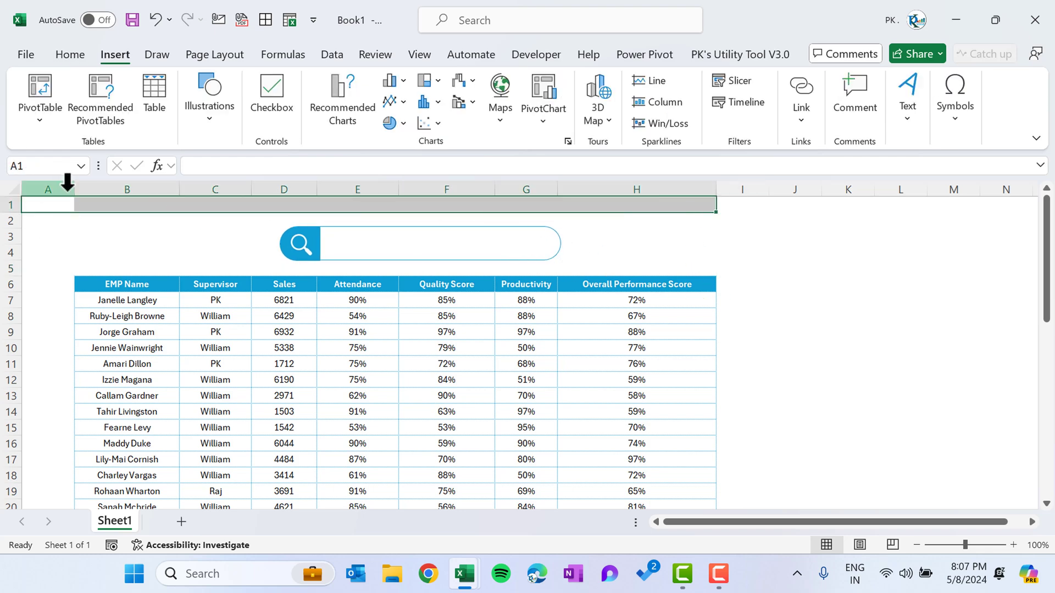
pyautogui.moveTo(74, 189); pyautogui.dragTo(33, 195)
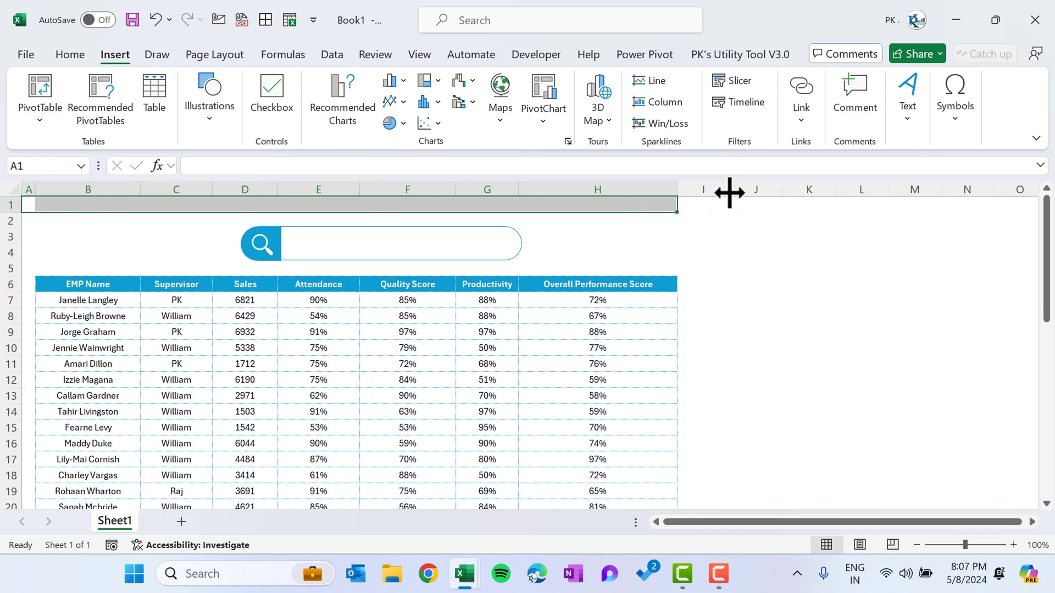
pyautogui.moveTo(730, 193); pyautogui.dragTo(15, 221)
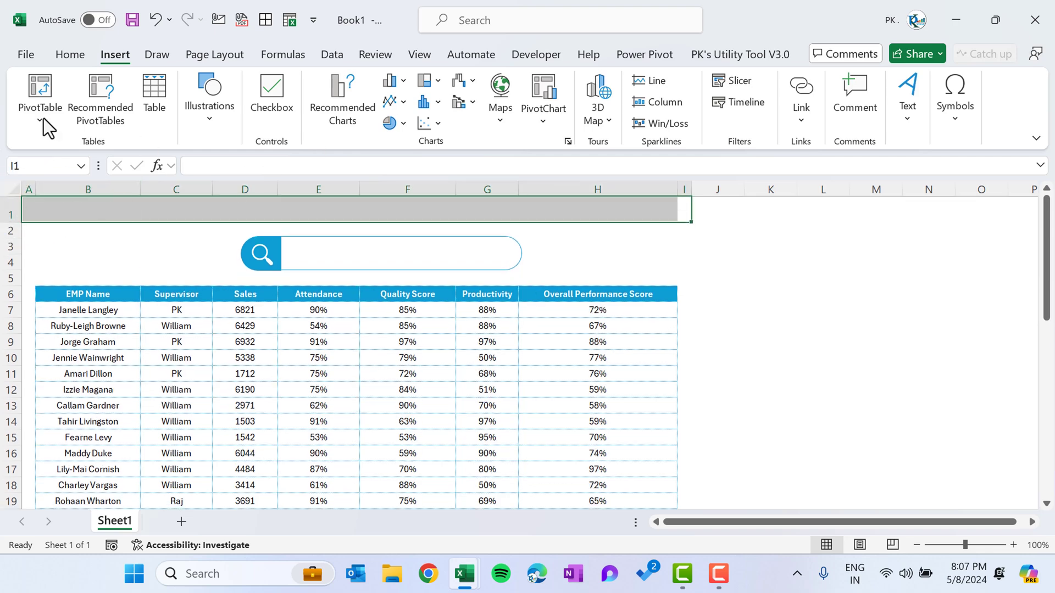
# Step: Merge and center A1:I1 and fill it with the darker 25% shade of the header's blue theme color
pyautogui.click(81, 54)
pyautogui.click(416, 113)
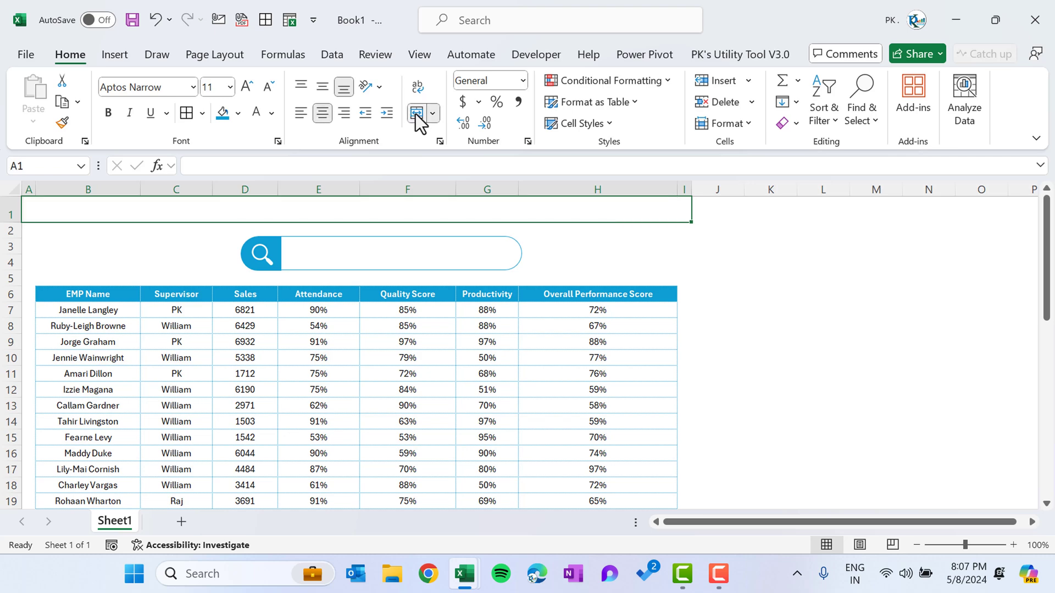
pyautogui.click(238, 113)
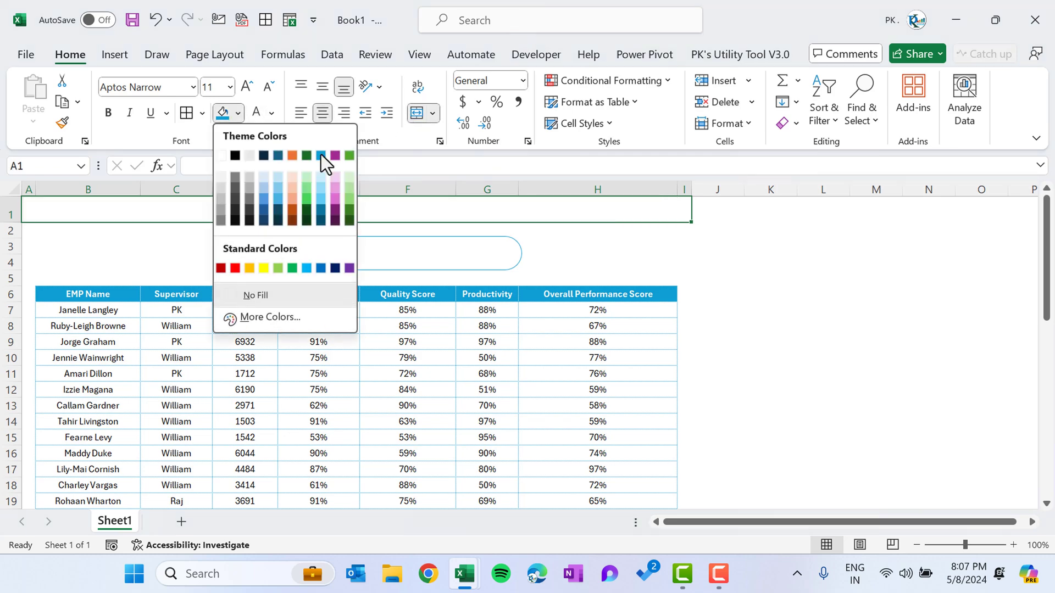
pyautogui.click(322, 212)
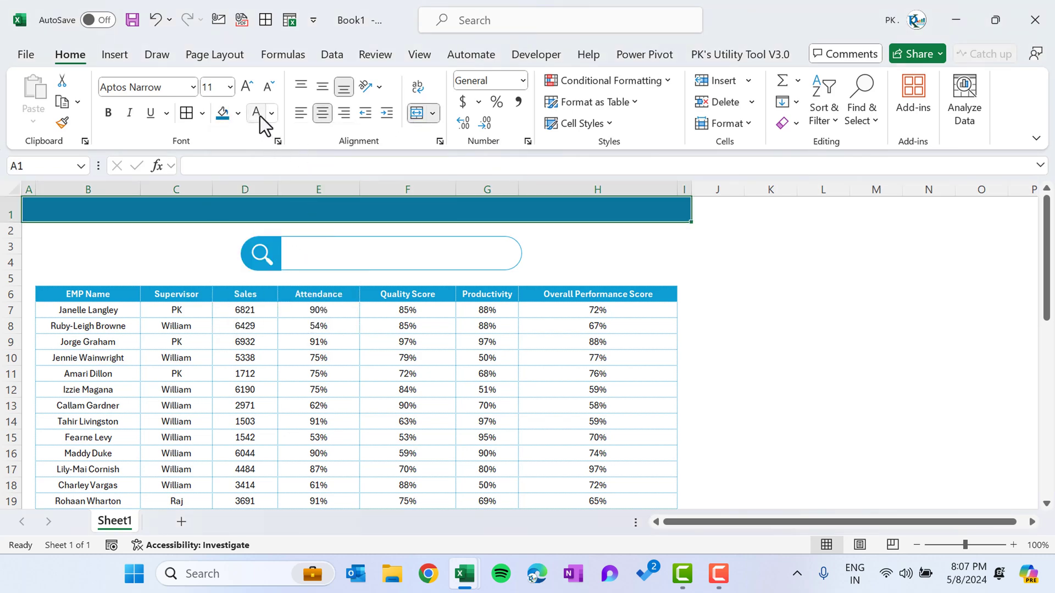
# Step: Format the merged title cell as bold white 18-point text and enter "Employee Performance Data"
pyautogui.click(248, 87)
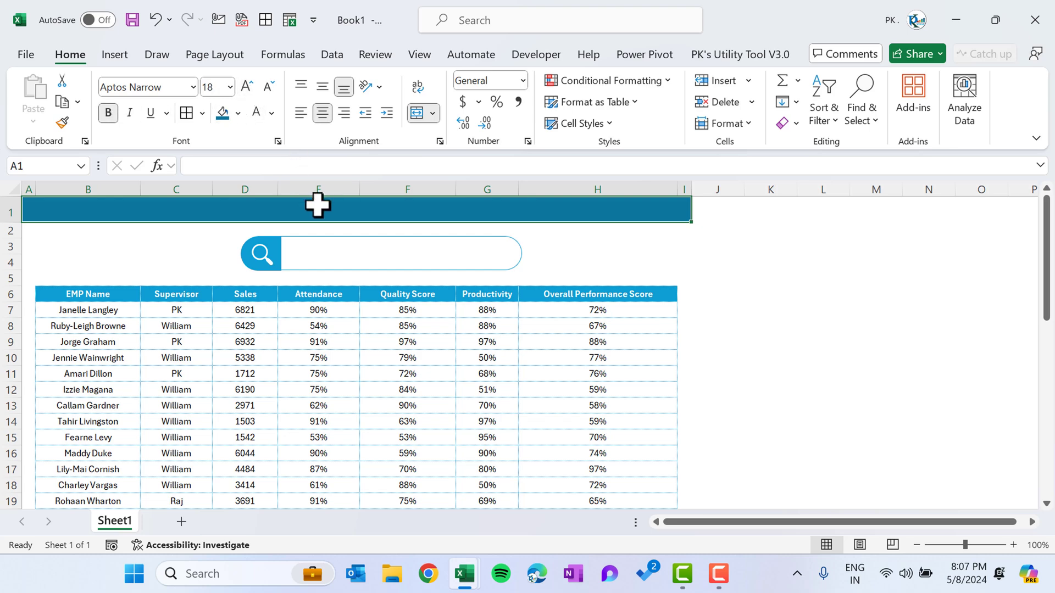
pyautogui.doubleClick(319, 211)
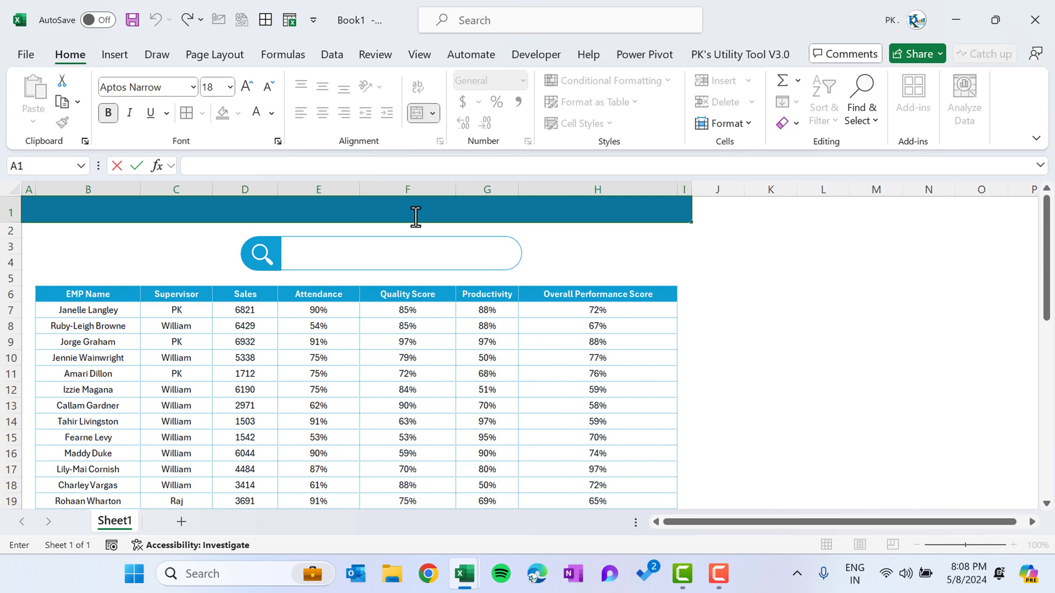
pyautogui.write('Mmployee Performance Data')
pyautogui.hotkey('ctrl', 'Return')
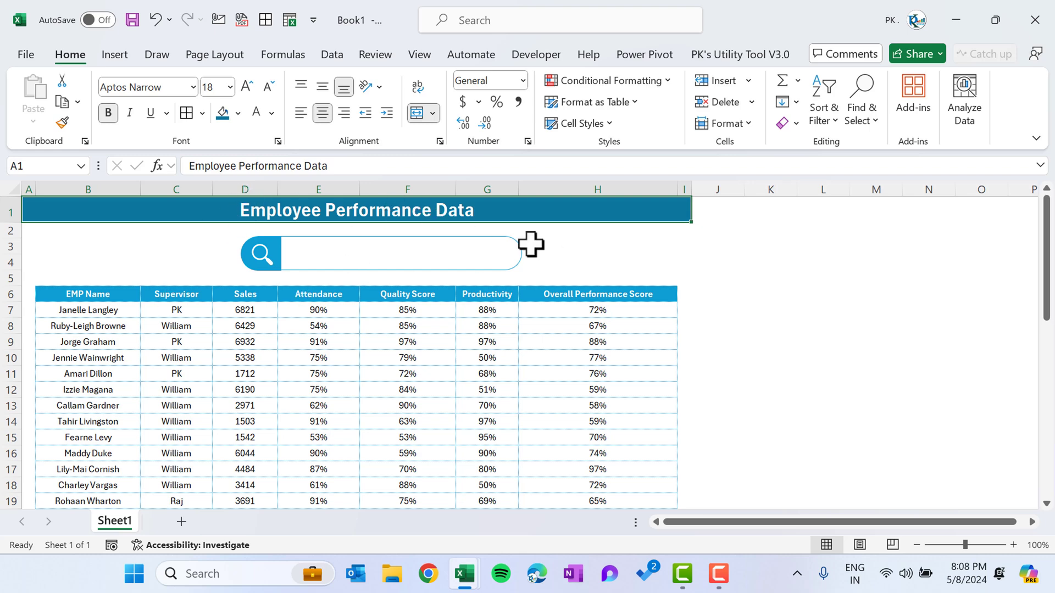
# Step: Shift the search bar slightly left and draw an ActiveX text box about 202.5 by 20 points inside its white area
pyautogui.moveTo(486, 265); pyautogui.dragTo(452, 266)
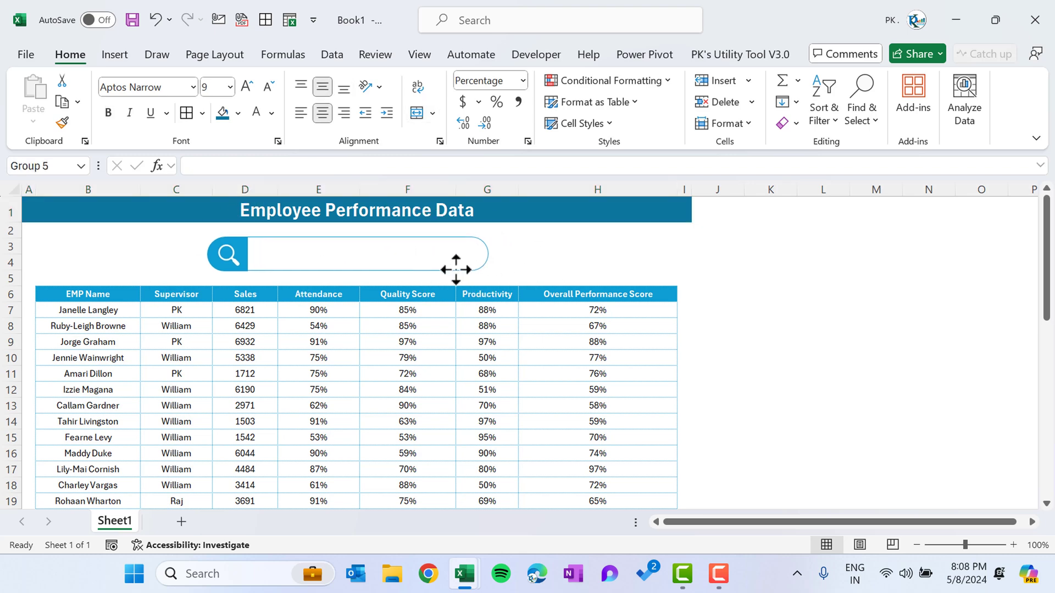
pyautogui.press('Escape')
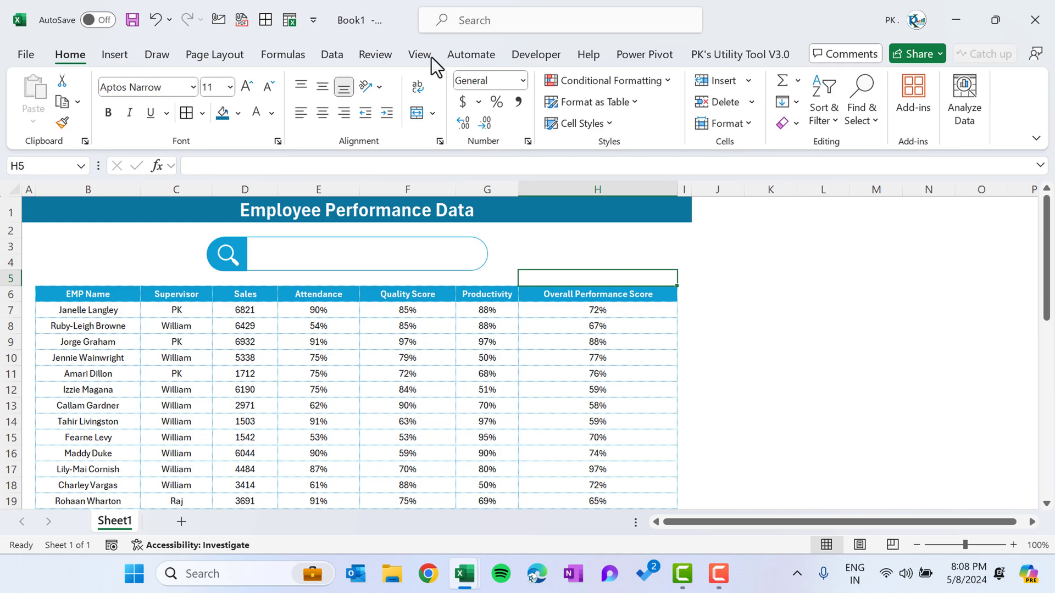
pyautogui.click(538, 55)
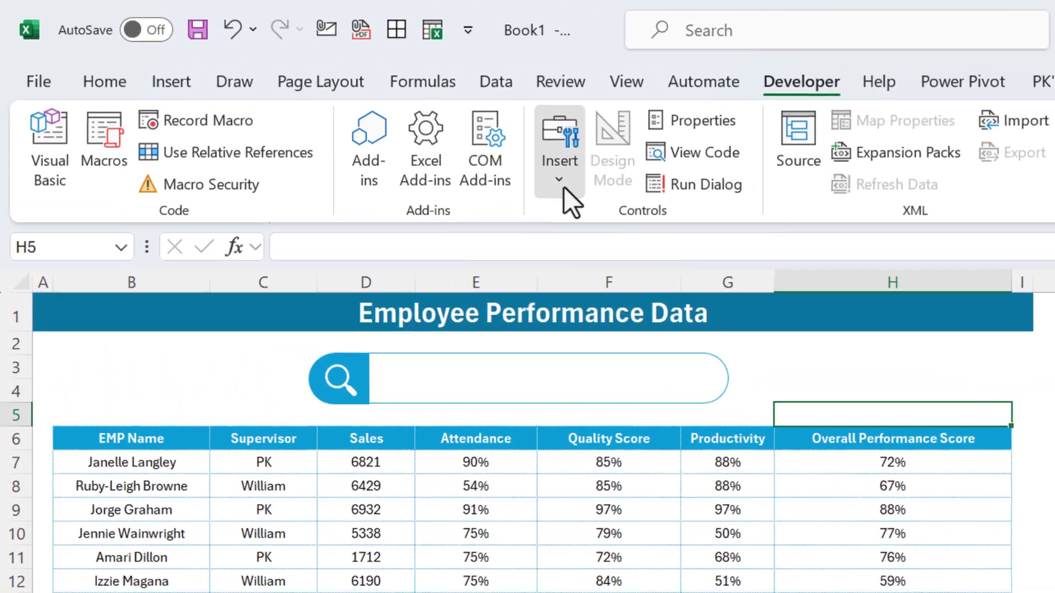
pyautogui.click(376, 121)
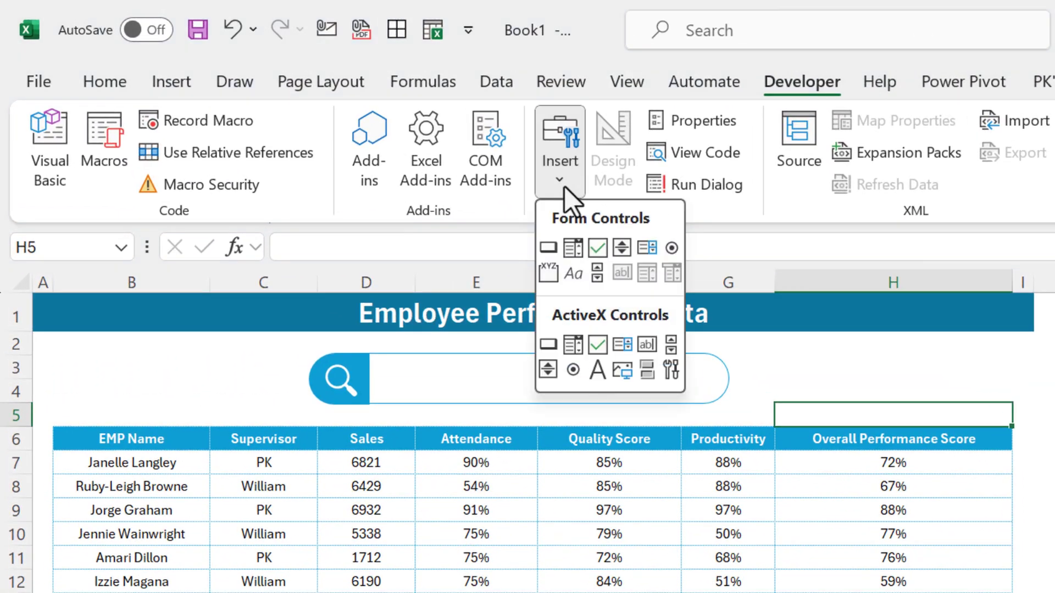
pyautogui.click(648, 346)
pyautogui.moveTo(382, 360); pyautogui.dragTo(712, 394)
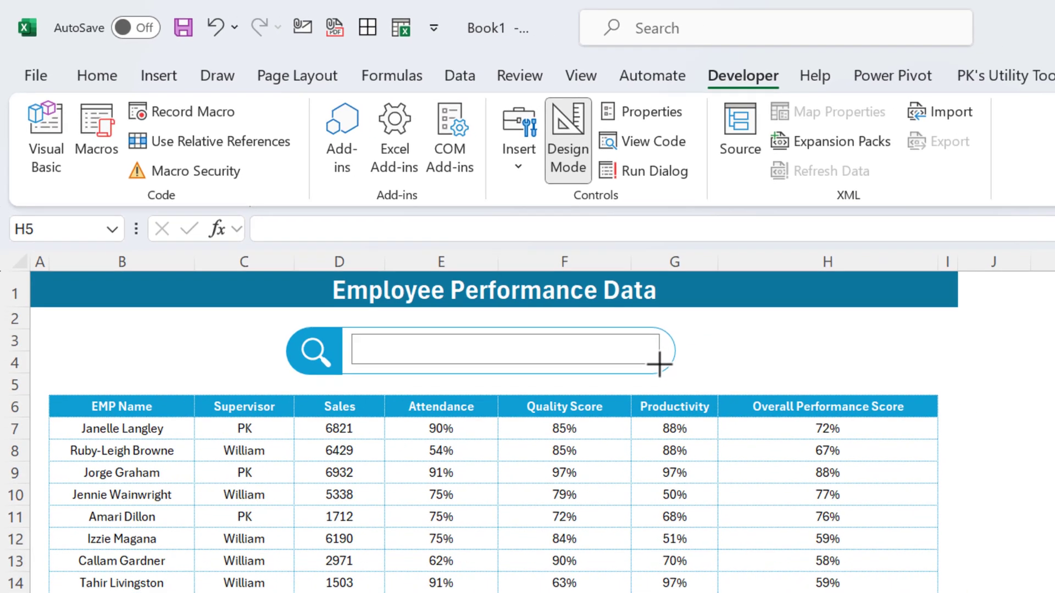
pyautogui.moveTo(659, 363); pyautogui.dragTo(659, 365)
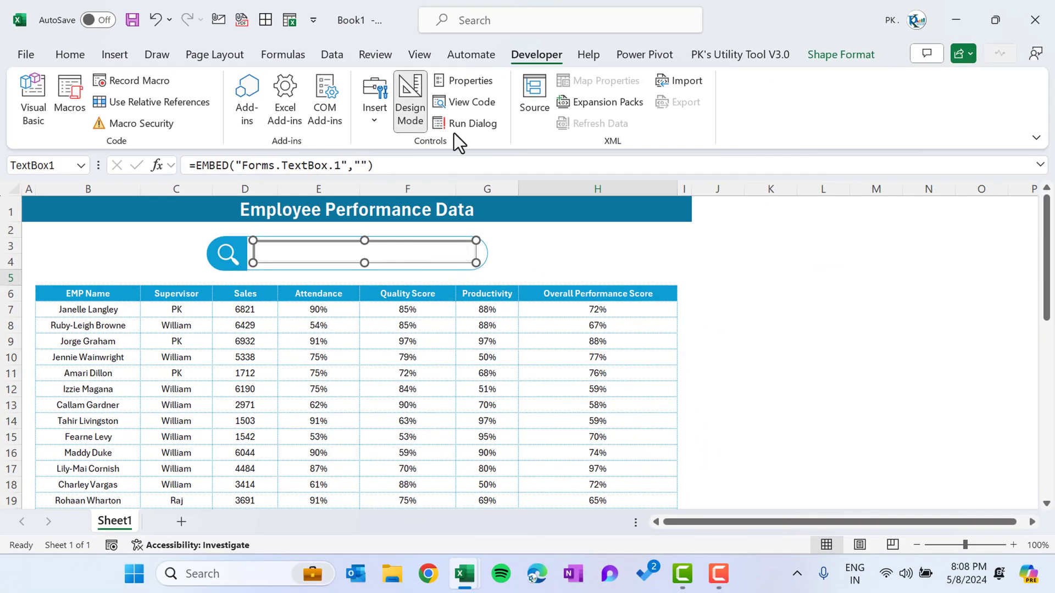
# Step: Set the text box's BackStyle property to 0 - fmBackStyleTransparent and its SpecialEffect to 0 - fmSpecialEffectFlat
pyautogui.rightClick(442, 251)
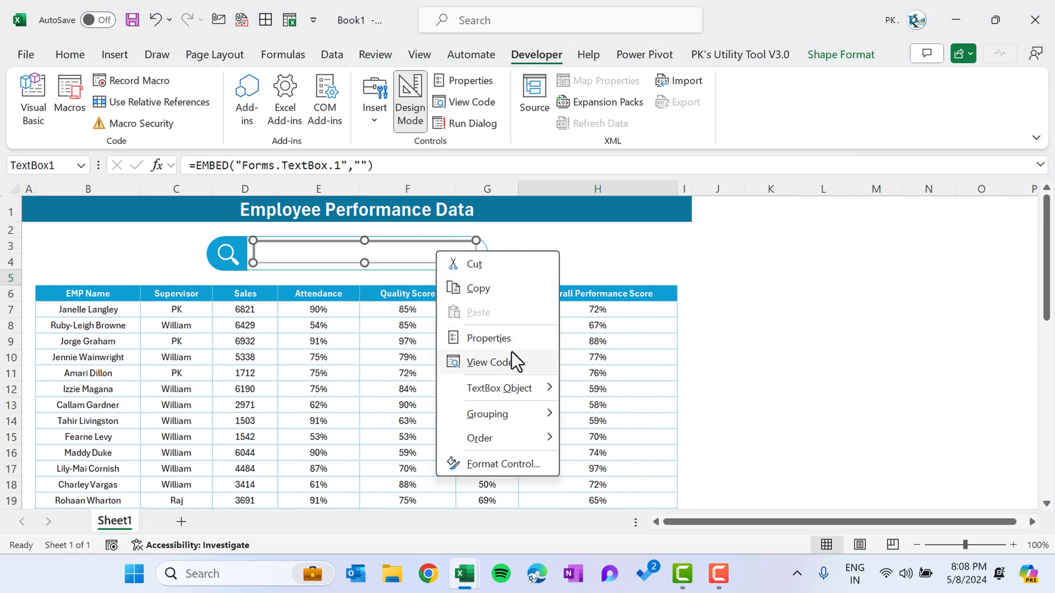
pyautogui.click(502, 341)
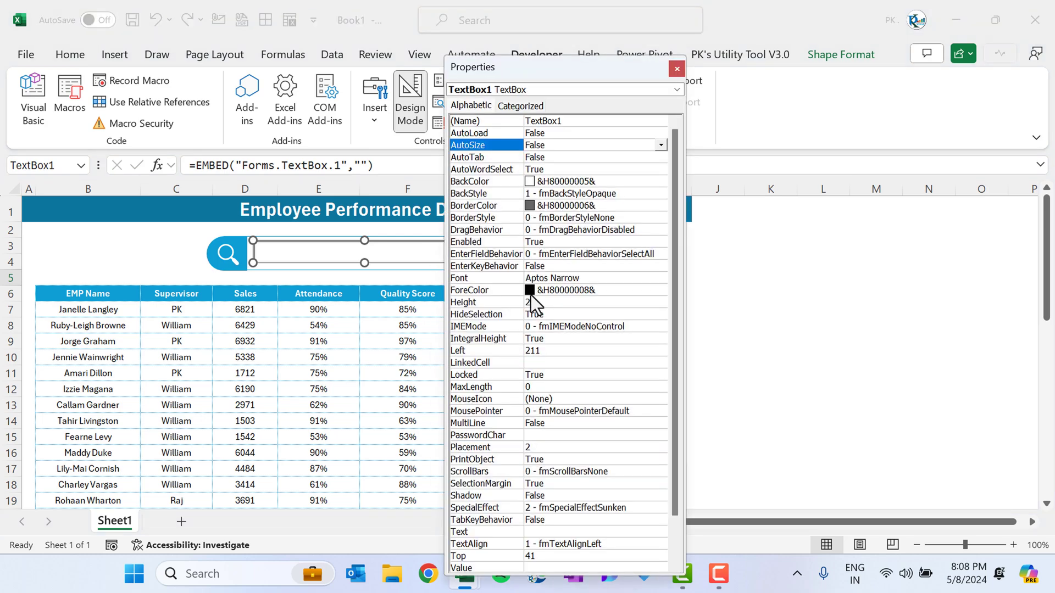
pyautogui.click(637, 195)
pyautogui.click(661, 193)
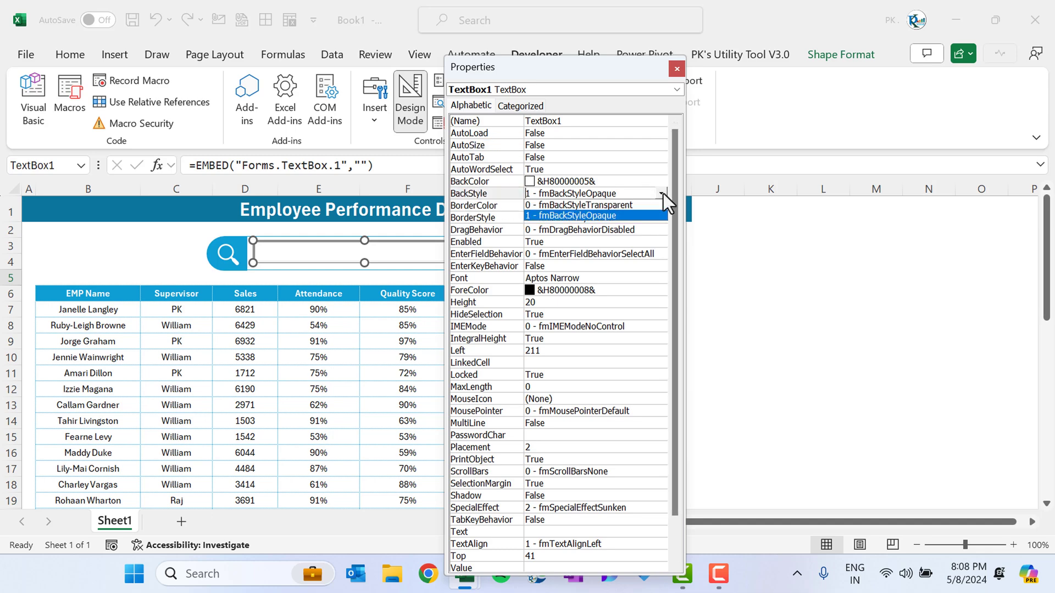
pyautogui.click(588, 206)
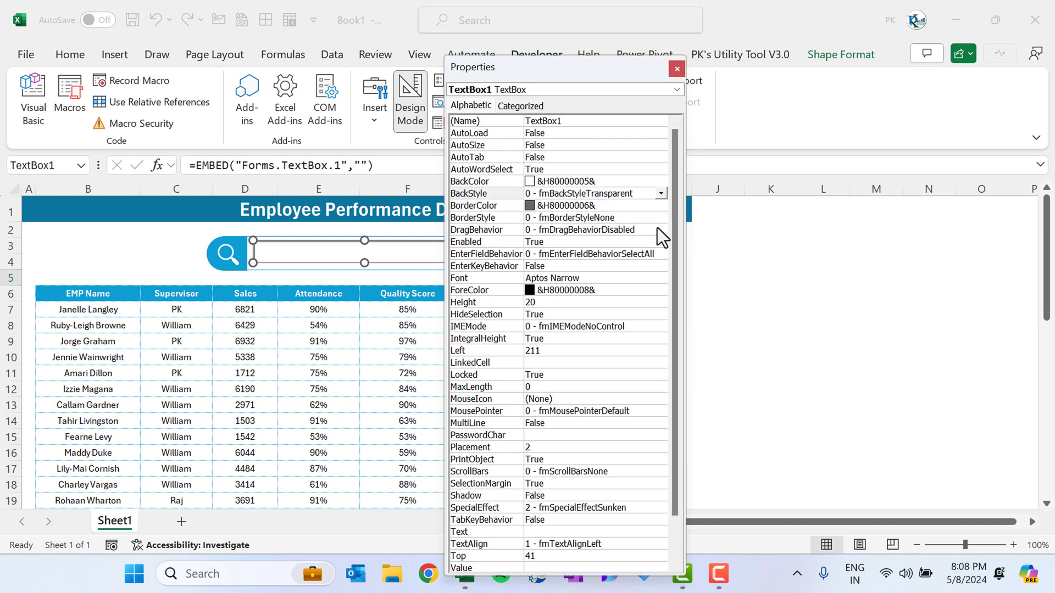
pyautogui.moveTo(669, 227); pyautogui.dragTo(678, 319)
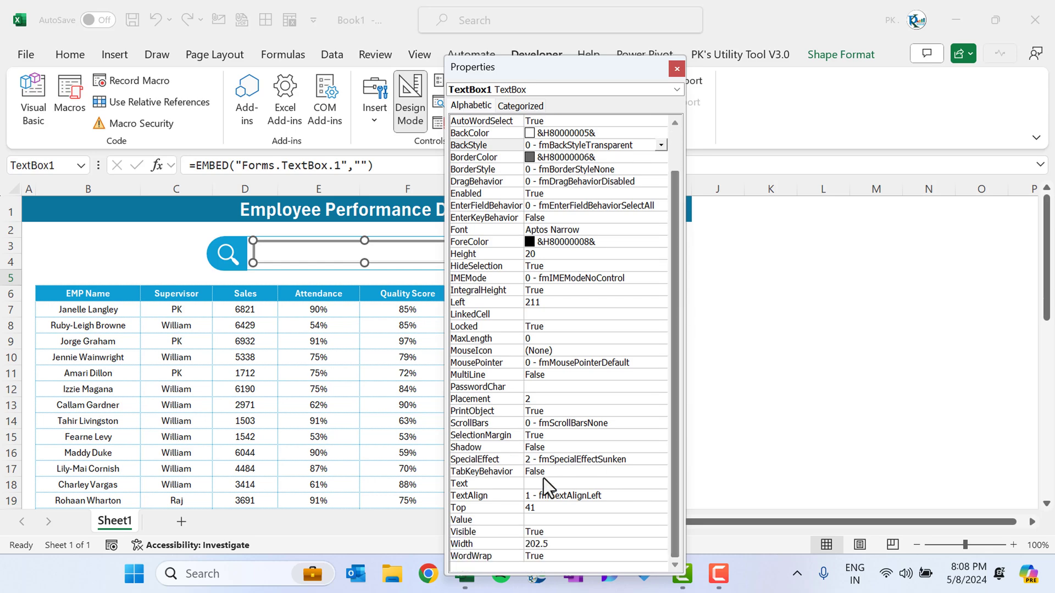
pyautogui.click(648, 459)
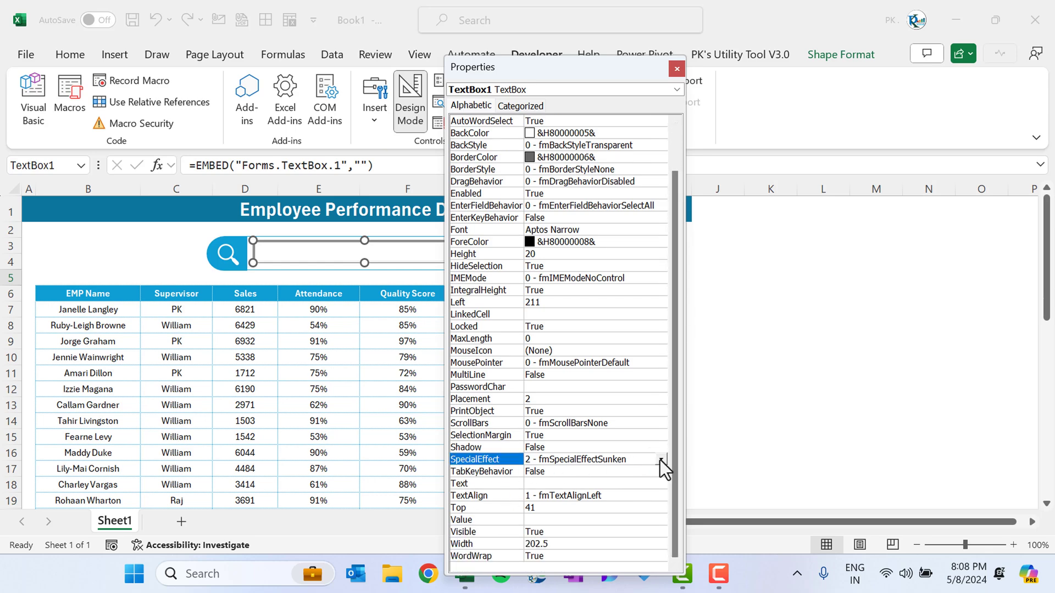
pyautogui.click(660, 460)
pyautogui.click(600, 472)
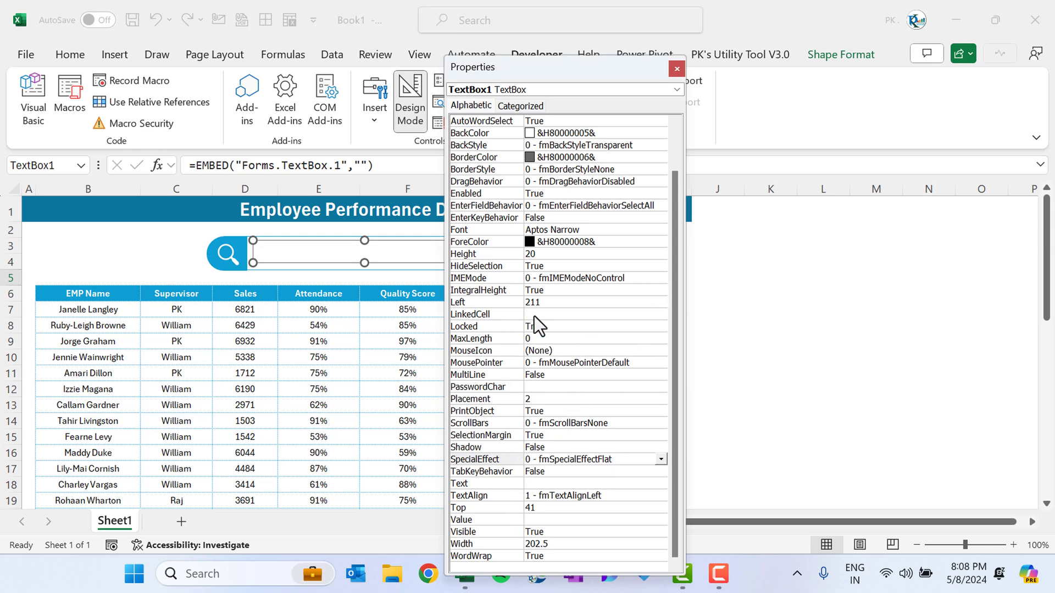
# Step: Set the text box's LinkedCell property to O1
pyautogui.click(548, 315)
pyautogui.scroll(2, 555, 340)
pyautogui.write('O1')
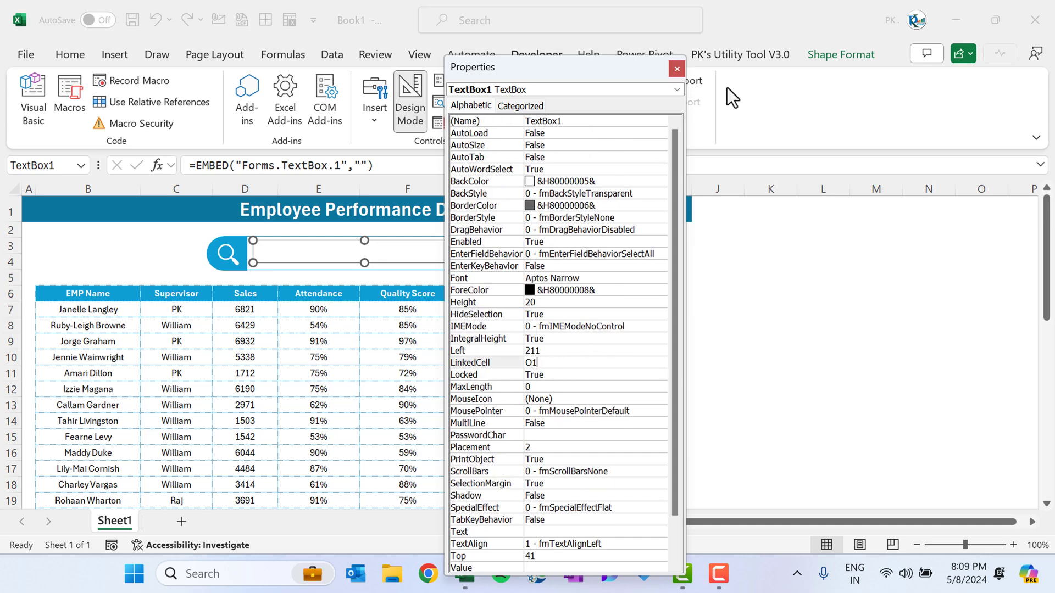
# Step: Group the transparent ActiveX text box with the search bar shapes
pyautogui.click(438, 264)
pyautogui.click(438, 266)
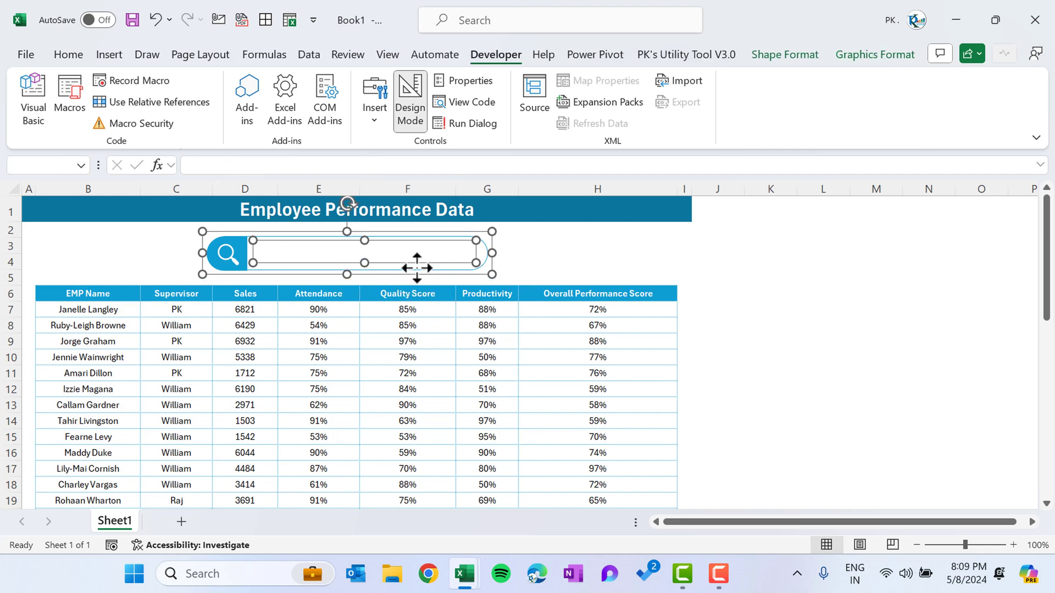
pyautogui.rightClick(418, 269)
pyautogui.moveTo(509, 312)
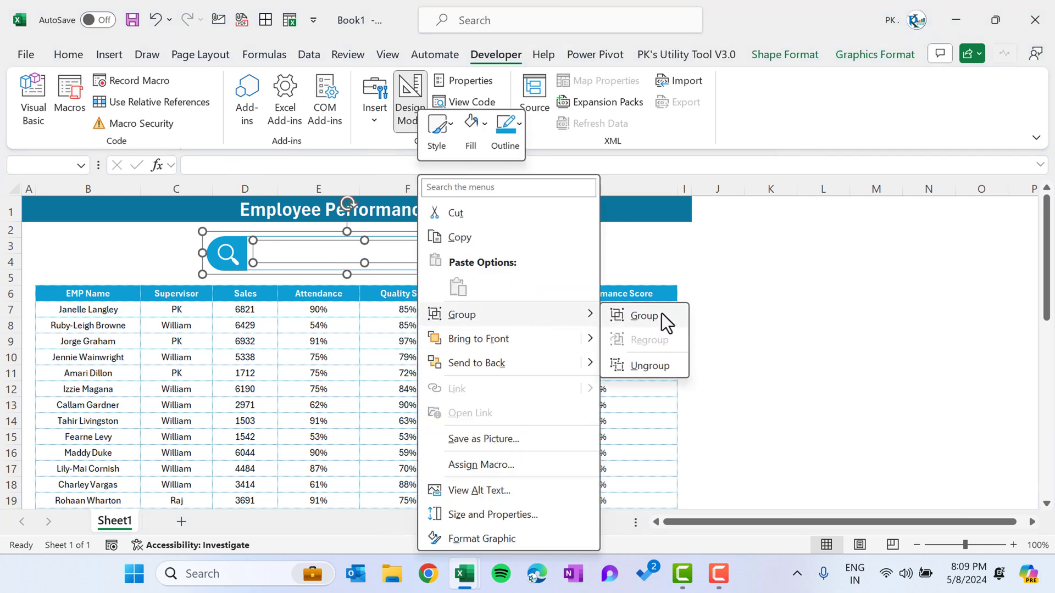
pyautogui.click(661, 314)
# Step: Turn off Design Mode, enter "pk" in the search box, and check linked cell O1
pyautogui.click(410, 100)
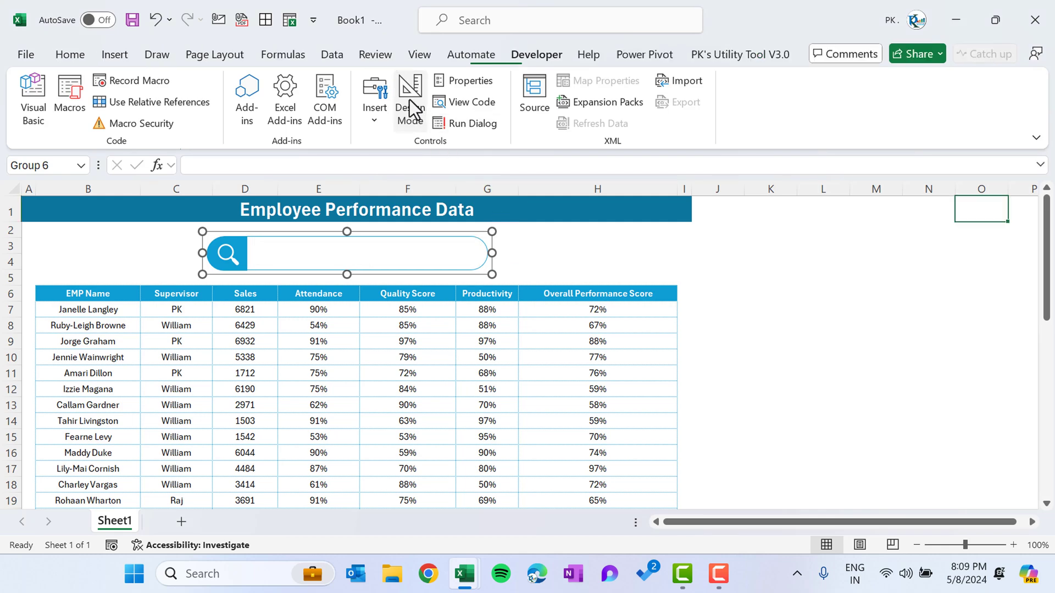
pyautogui.click(589, 257)
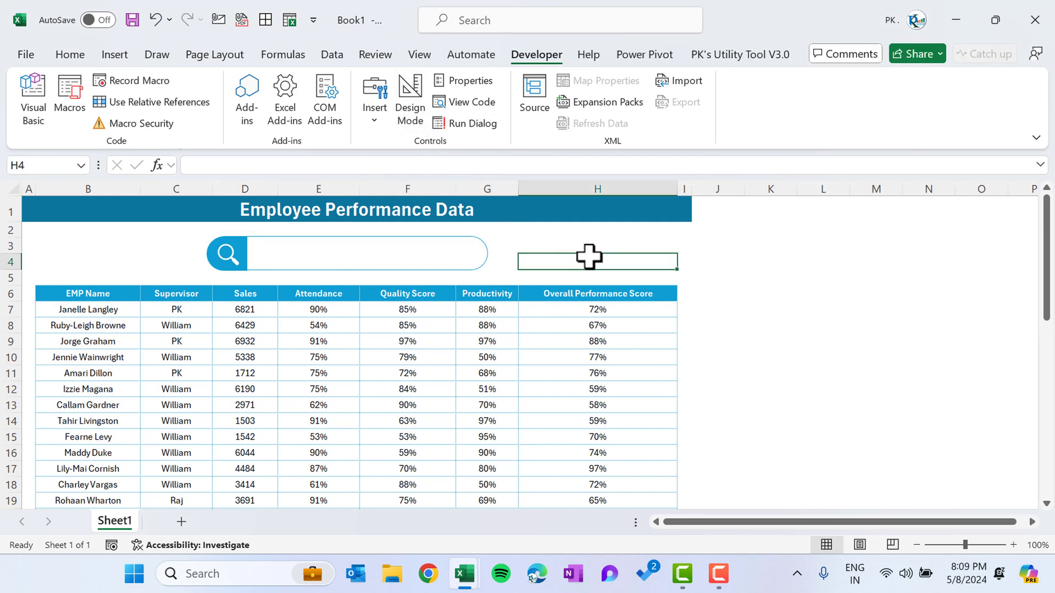
pyautogui.click(325, 253)
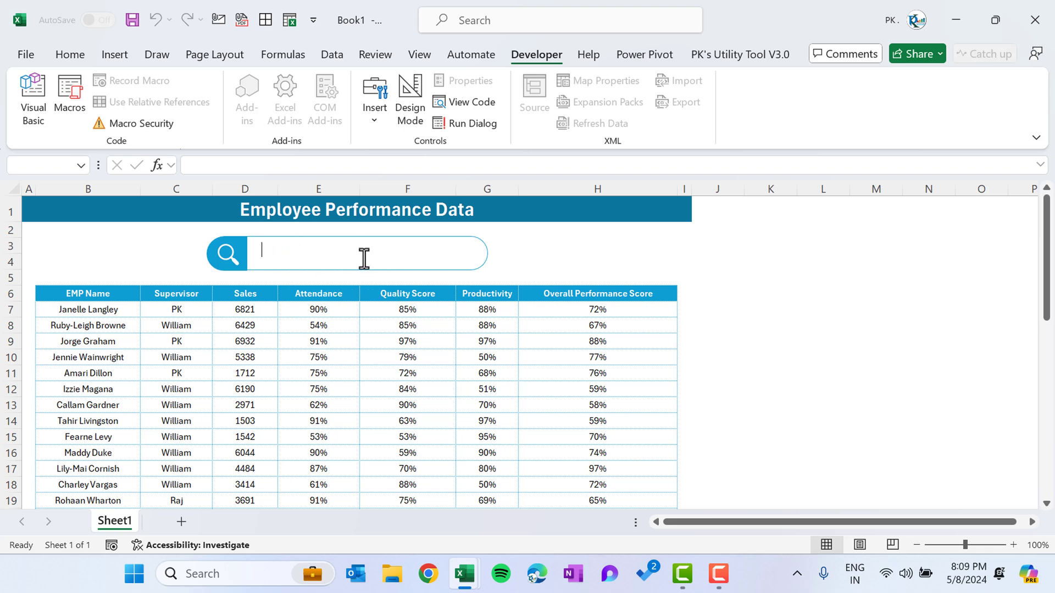
pyautogui.write('pk')
pyautogui.click(970, 214)
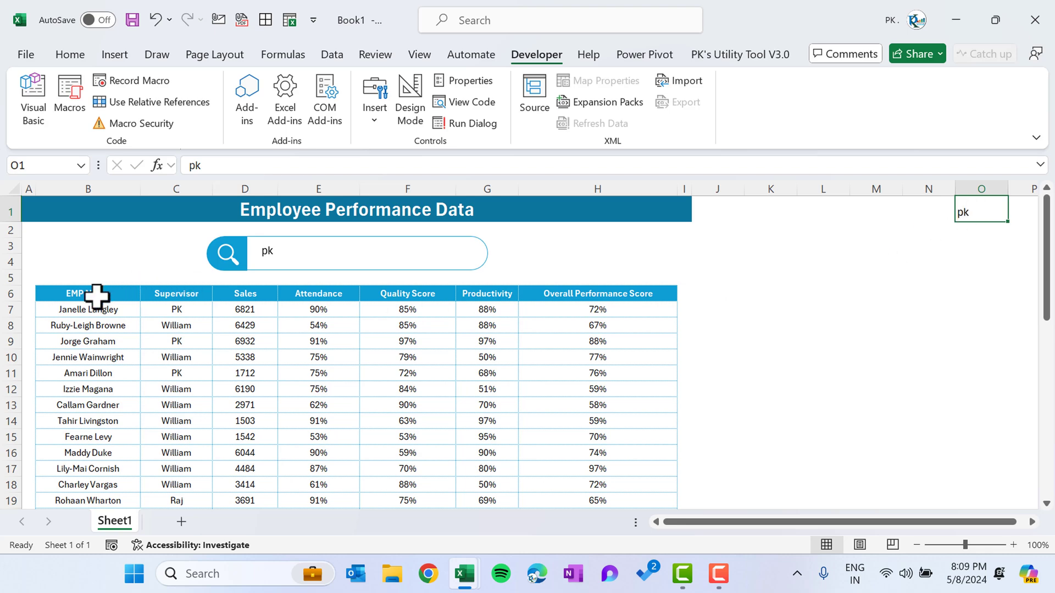
# Step: Copy the EMP Name and Supervisor headers from B6:C6 and paste them transposed as values into P1:P2
pyautogui.moveTo(99, 292); pyautogui.dragTo(184, 297)
pyautogui.hotkey('ctrl', 'c')
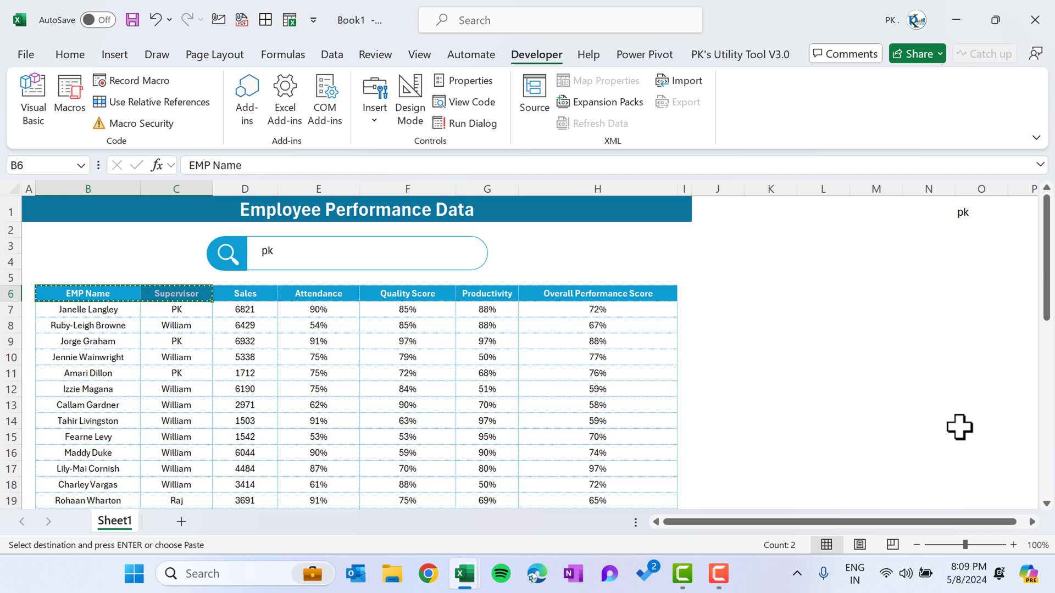
pyautogui.press('Right')
pyautogui.press('Left')
pyautogui.press('Right')
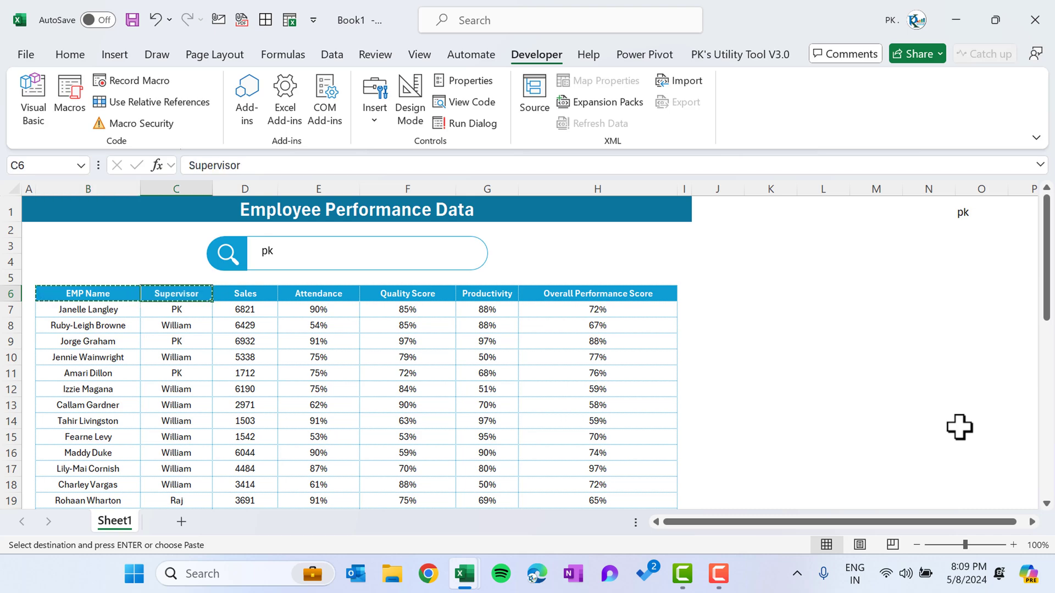
pyautogui.press('Right')
pyautogui.hotkey('ctrl', 'Right')
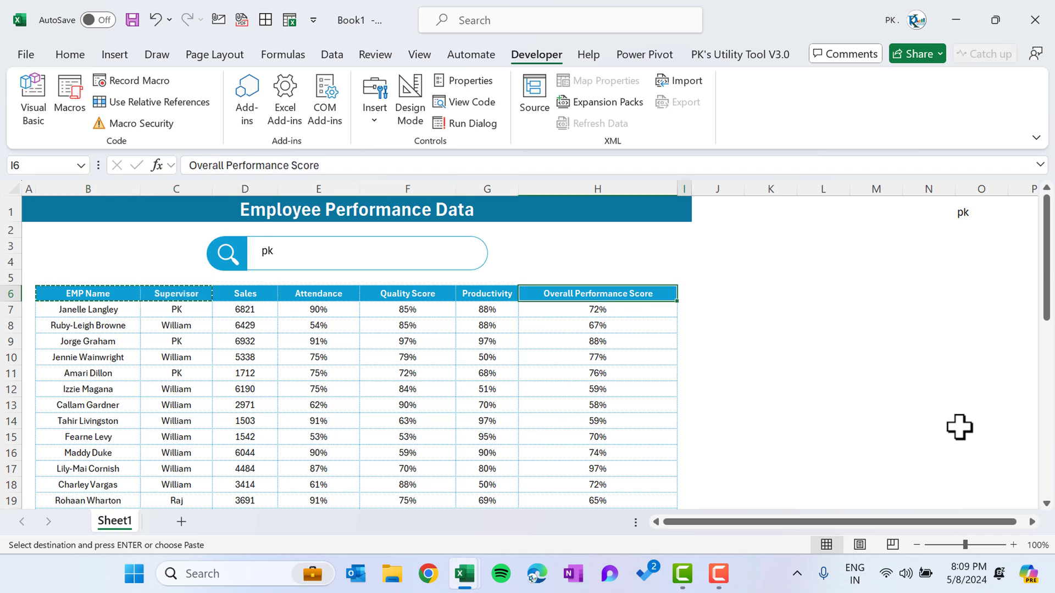
pyautogui.press('Right')
pyautogui.press('Right')
pyautogui.press('Right')
pyautogui.press('Right')
pyautogui.press('Right')
pyautogui.hotkey('ctrl', 'Up')
pyautogui.press('Right')
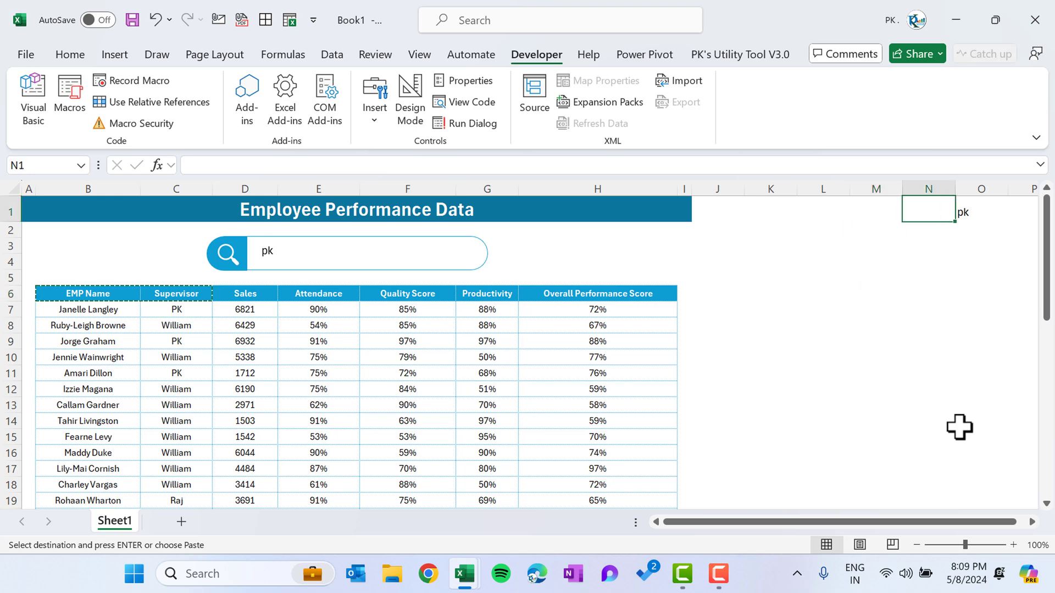
pyautogui.press('Right')
pyautogui.press('Right')
pyautogui.press('alt')
pyautogui.press('Escape')
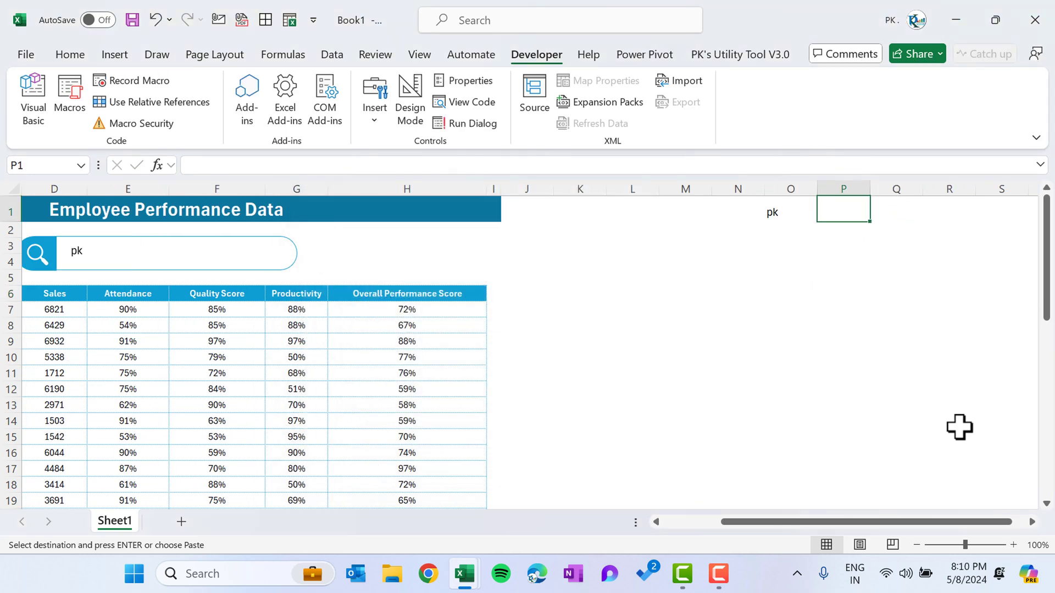
pyautogui.hotkey('alt', 'e')
pyautogui.press('s')
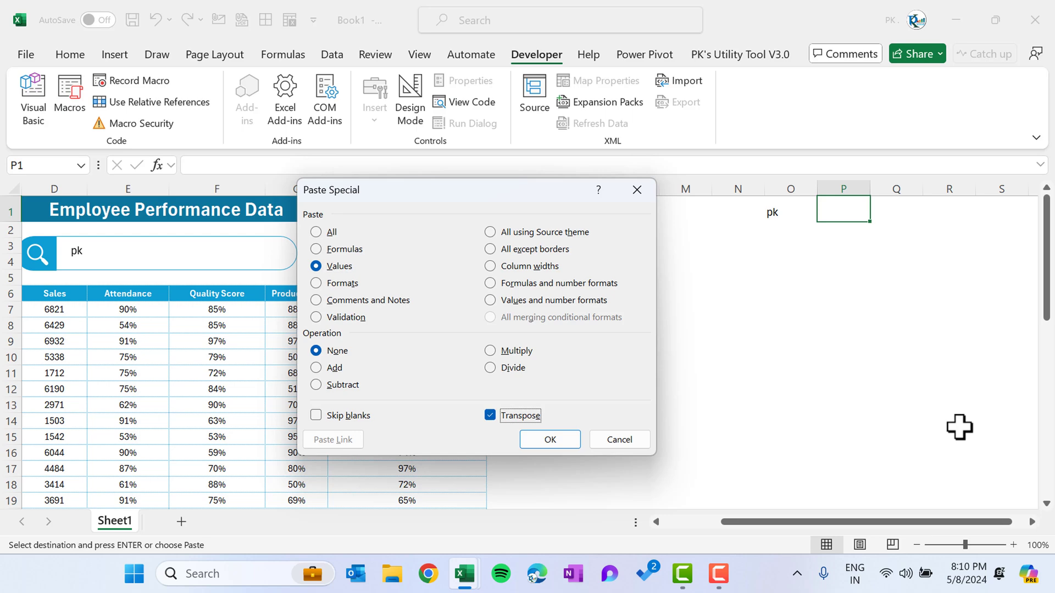
pyautogui.click(556, 443)
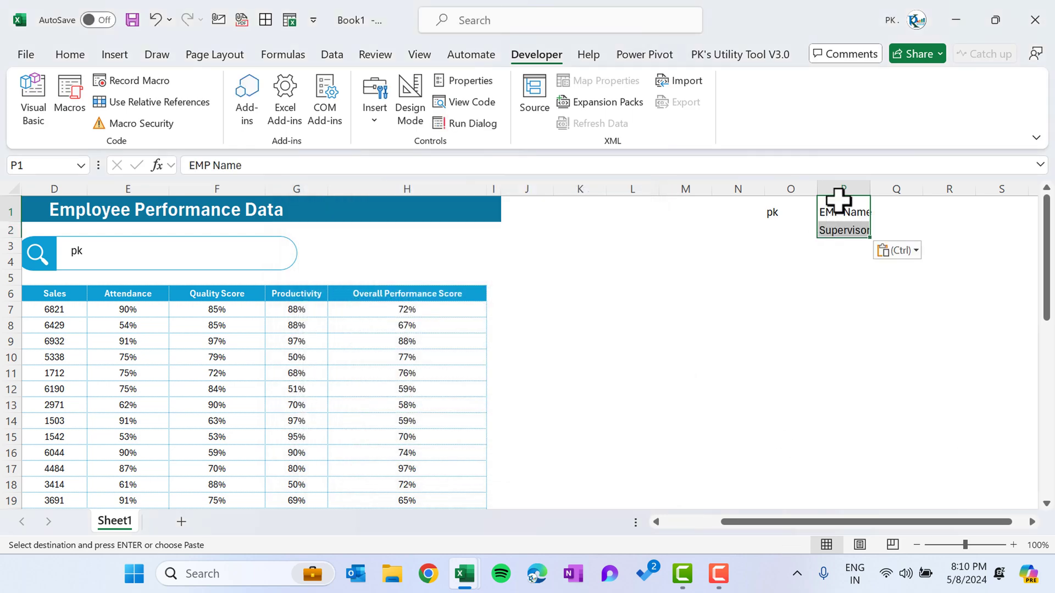
pyautogui.click(845, 228)
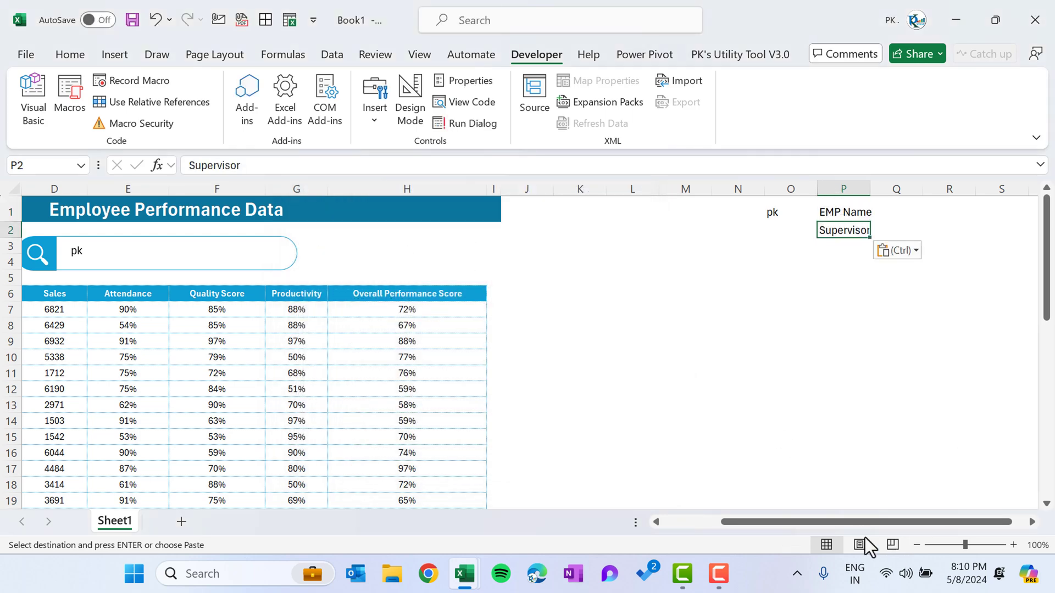
# Step: Insert a text box about 2.9 by 0.7 cm beside the search bar, above the table, containing "Search In:"
pyautogui.moveTo(831, 526); pyautogui.dragTo(678, 473)
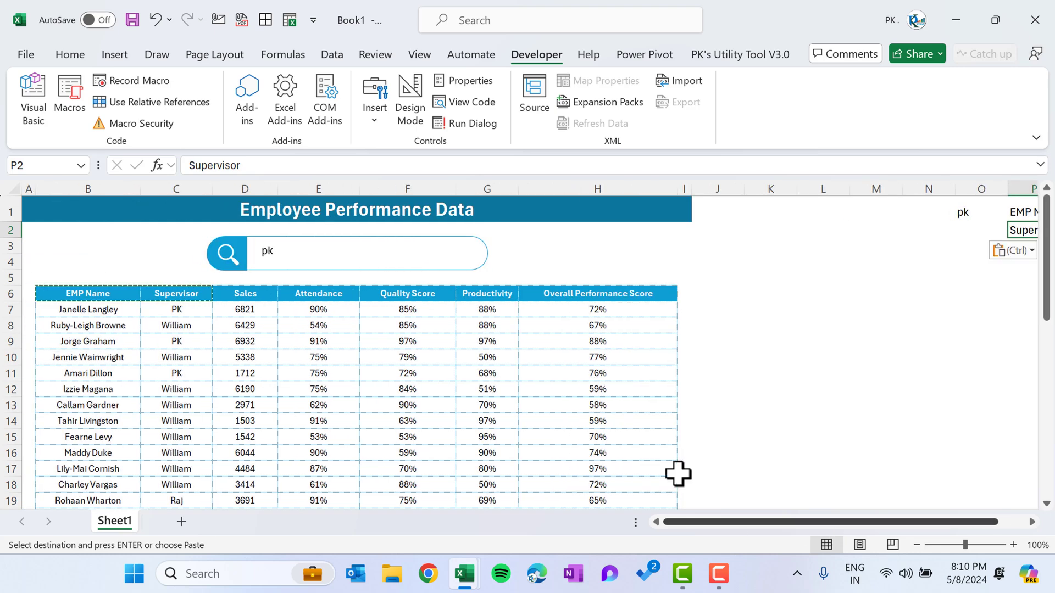
pyautogui.click(115, 56)
pyautogui.click(909, 122)
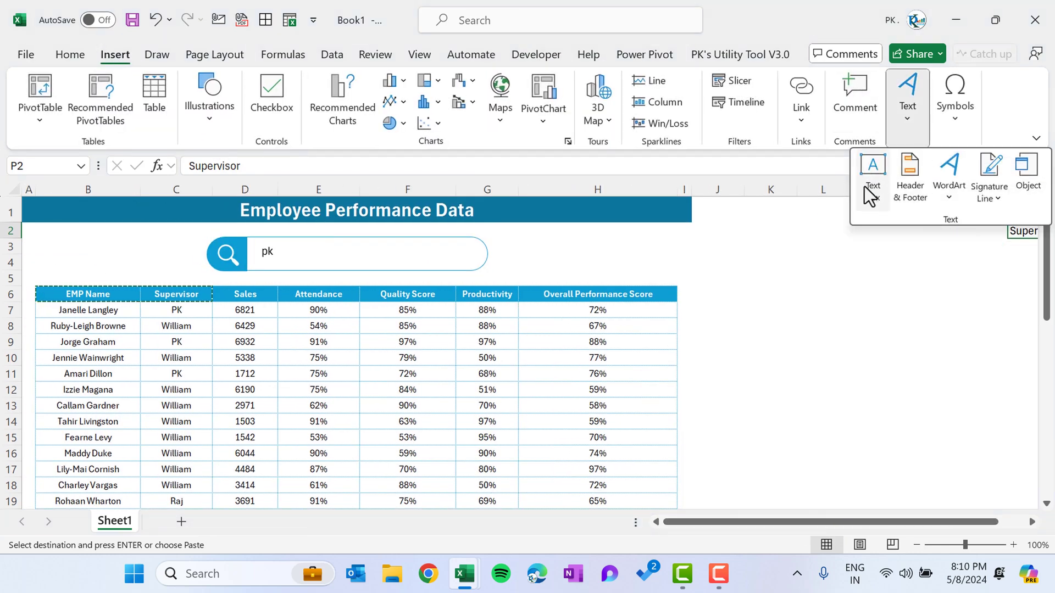
pyautogui.click(865, 184)
pyautogui.moveTo(501, 248); pyautogui.dragTo(592, 260)
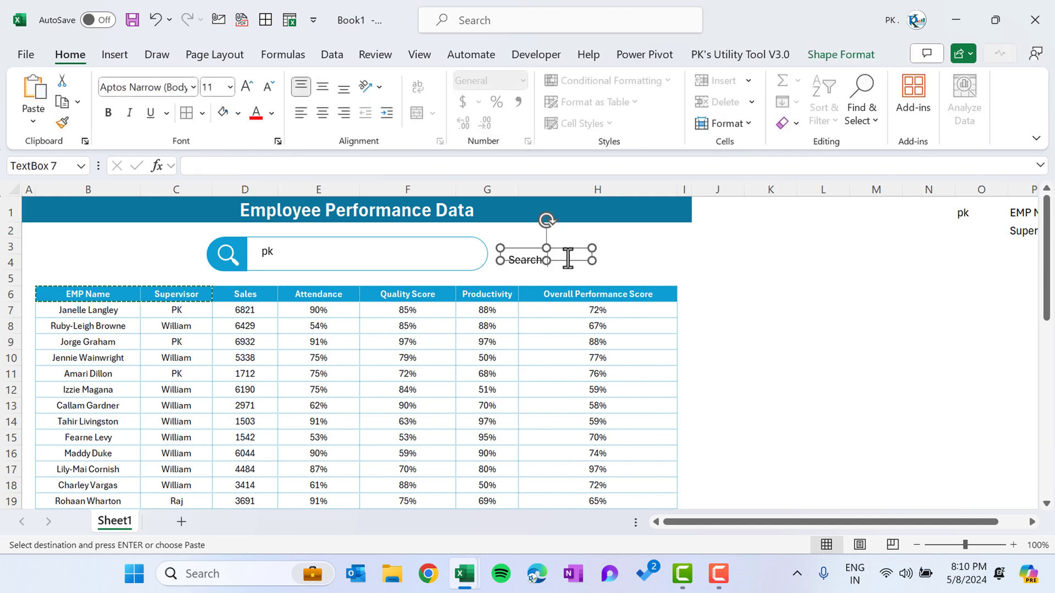
pyautogui.write('Search In:')
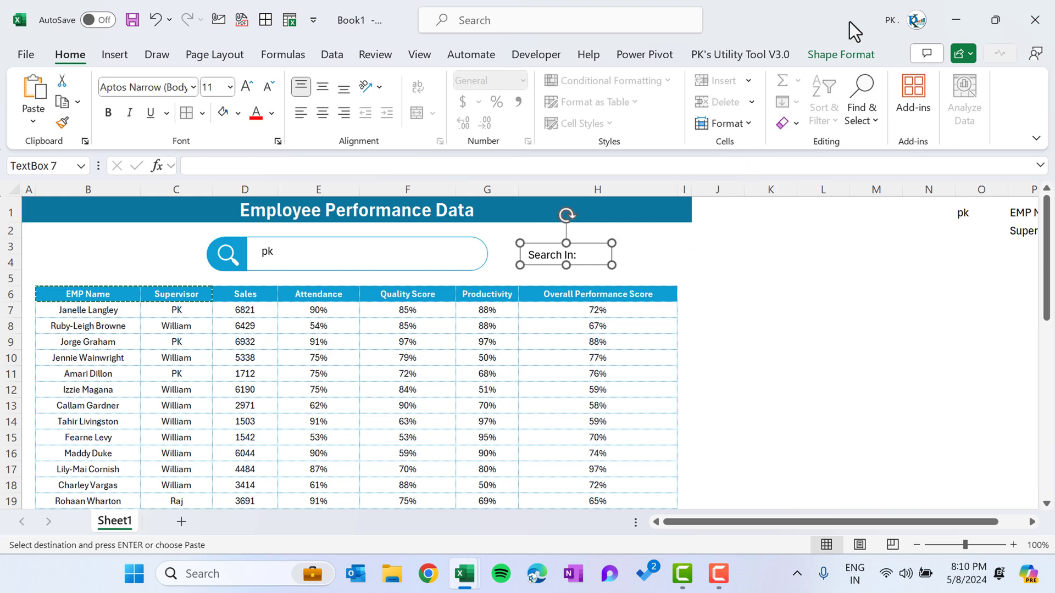
# Step: Remove the outline and fill from the "Search In:" text box
pyautogui.click(845, 52)
pyautogui.click(431, 103)
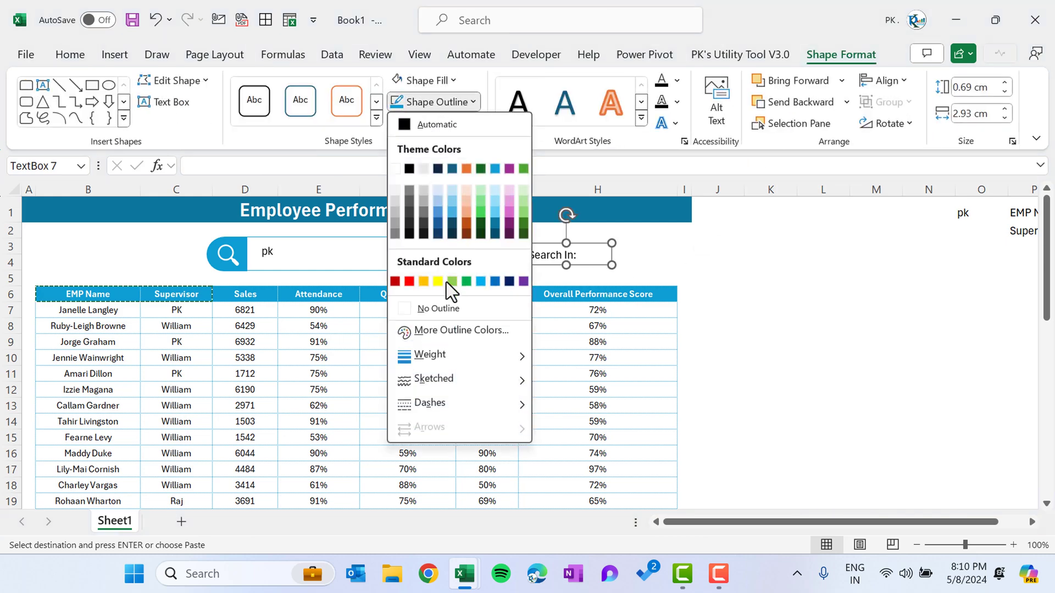
pyautogui.click(421, 80)
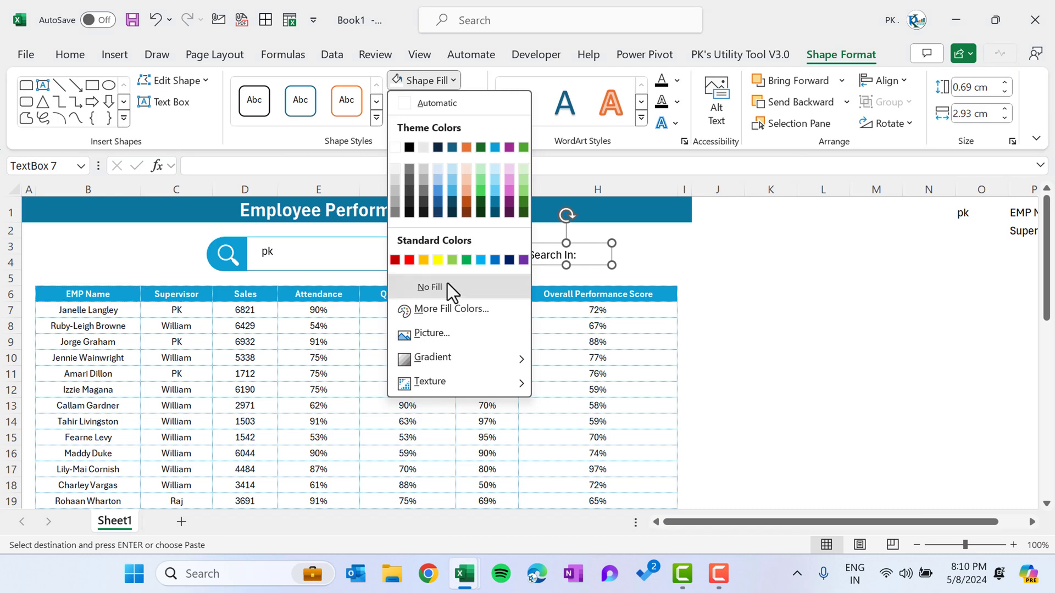
pyautogui.click(447, 283)
pyautogui.click(685, 263)
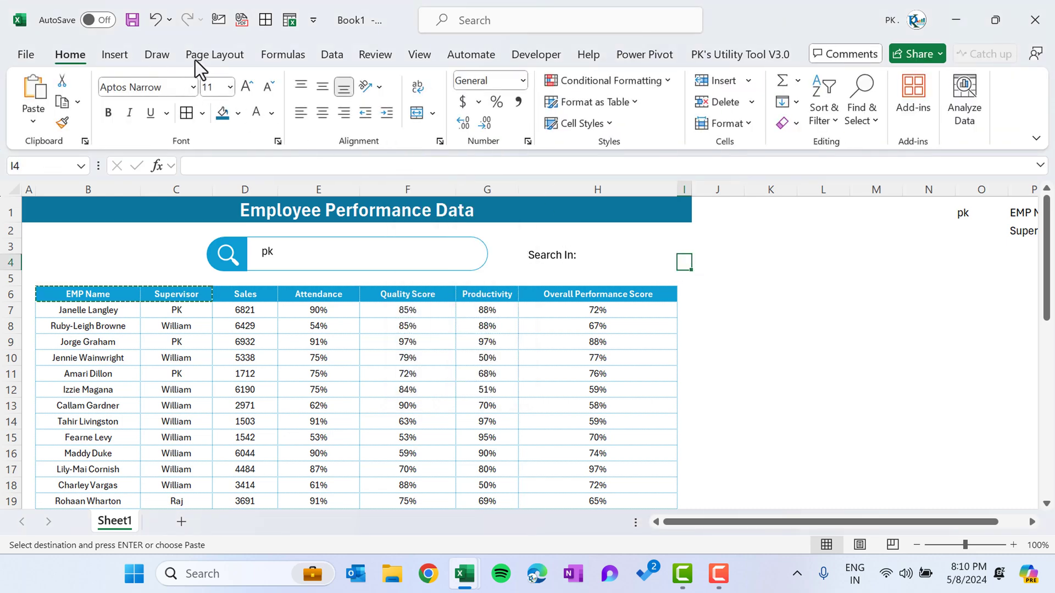
# Step: Draw a Form Controls combo box just after the "Search In:" label
pyautogui.click(533, 55)
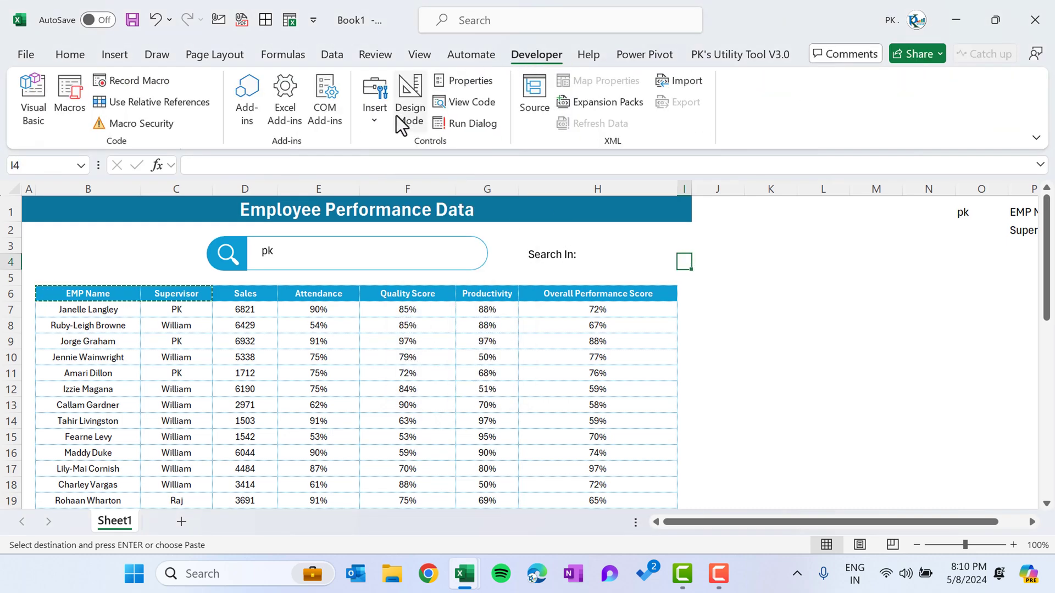
pyautogui.click(377, 120)
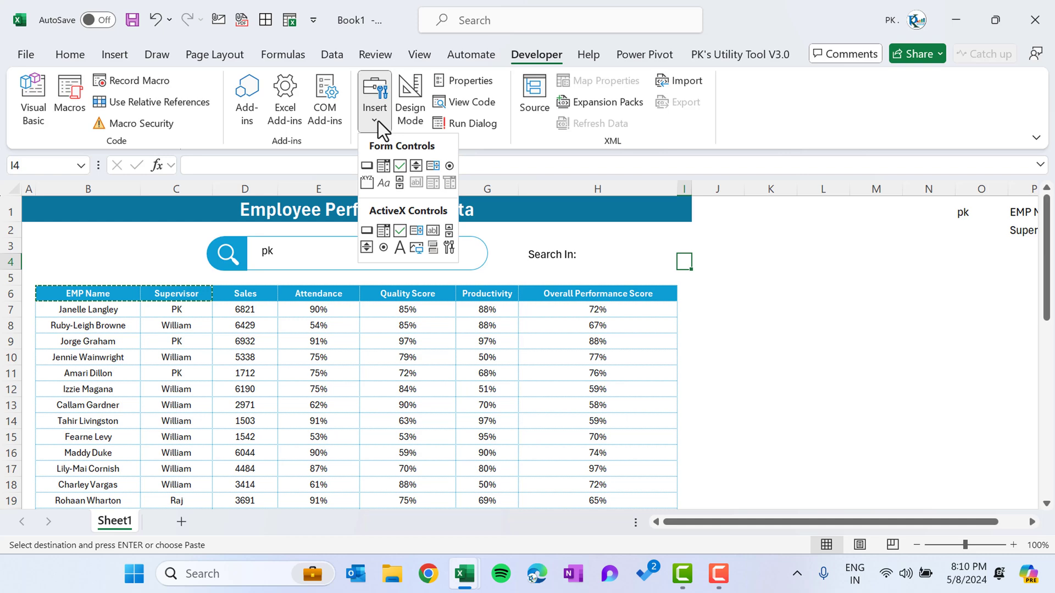
pyautogui.click(388, 166)
pyautogui.moveTo(593, 246); pyautogui.dragTo(683, 264)
# Step: Set the combo box's input range to $P$1:$P$2 and its cell link to $Q$1
pyautogui.rightClick(655, 258)
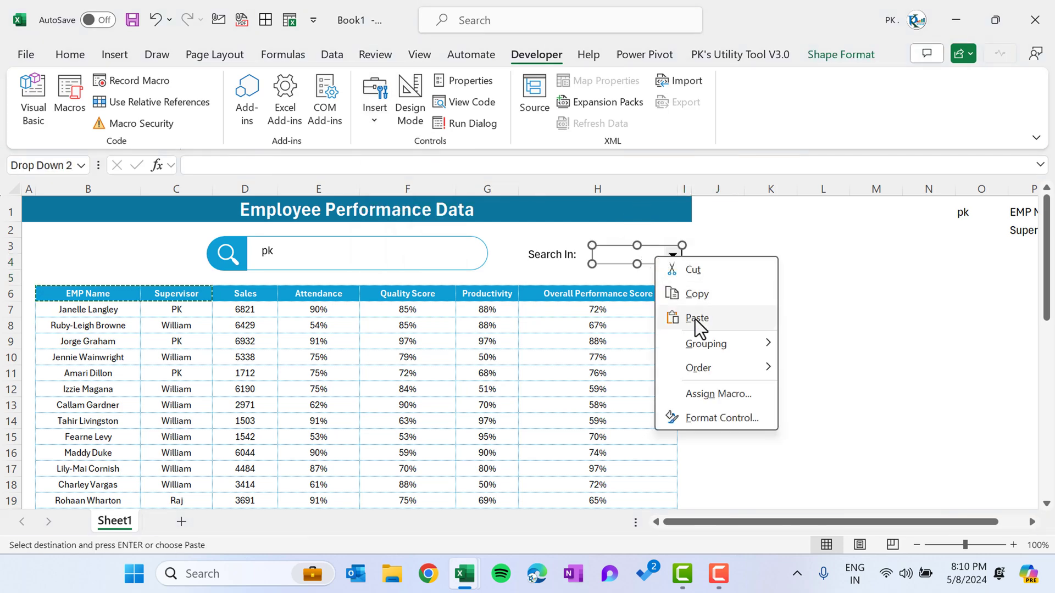
pyautogui.click(721, 421)
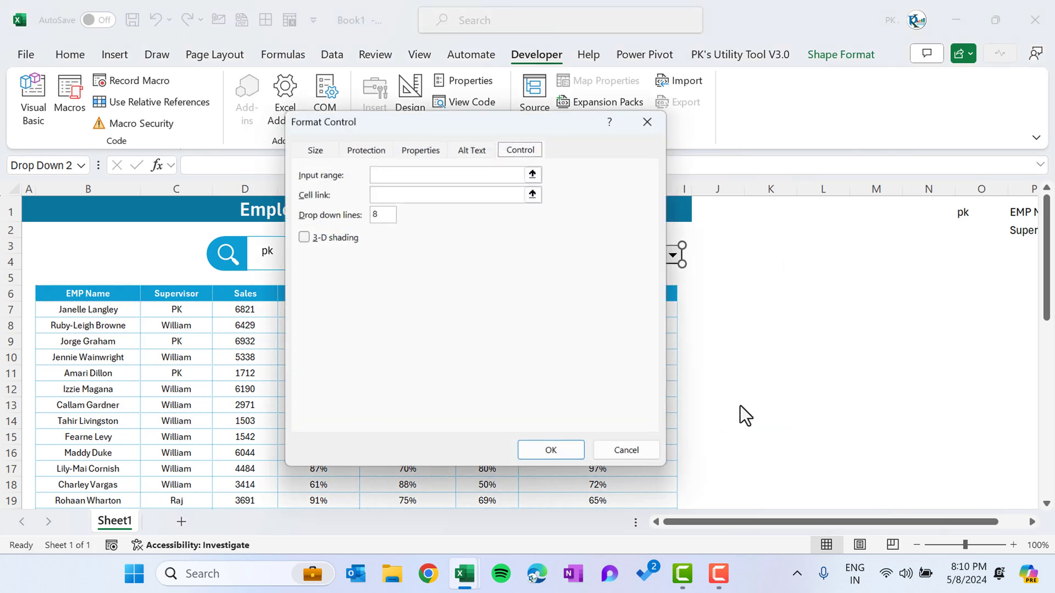
pyautogui.click(398, 173)
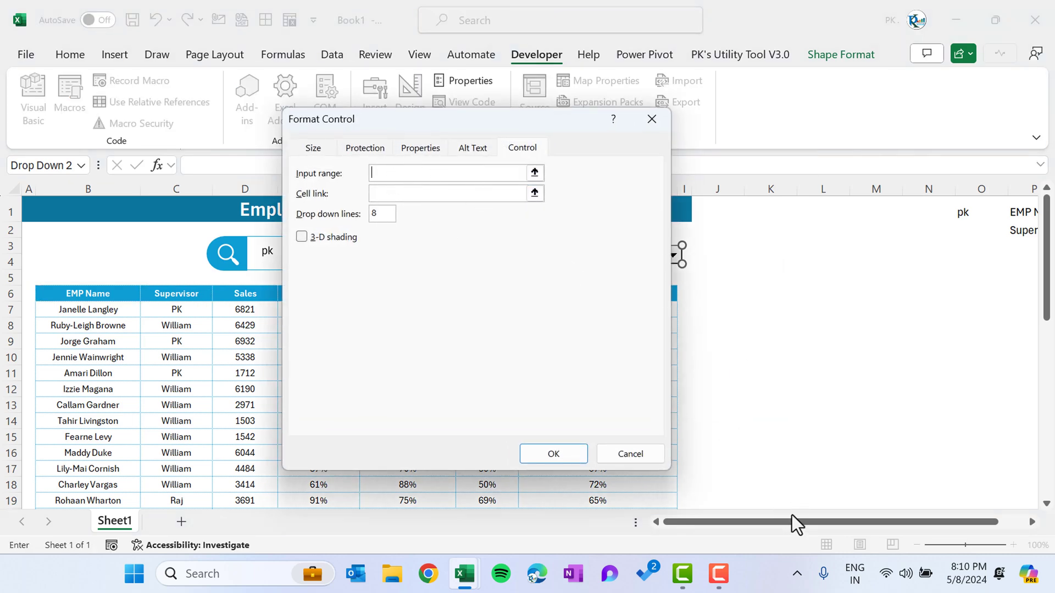
pyautogui.moveTo(793, 523); pyautogui.dragTo(890, 532)
pyautogui.moveTo(954, 212); pyautogui.dragTo(961, 229)
pyautogui.click(420, 197)
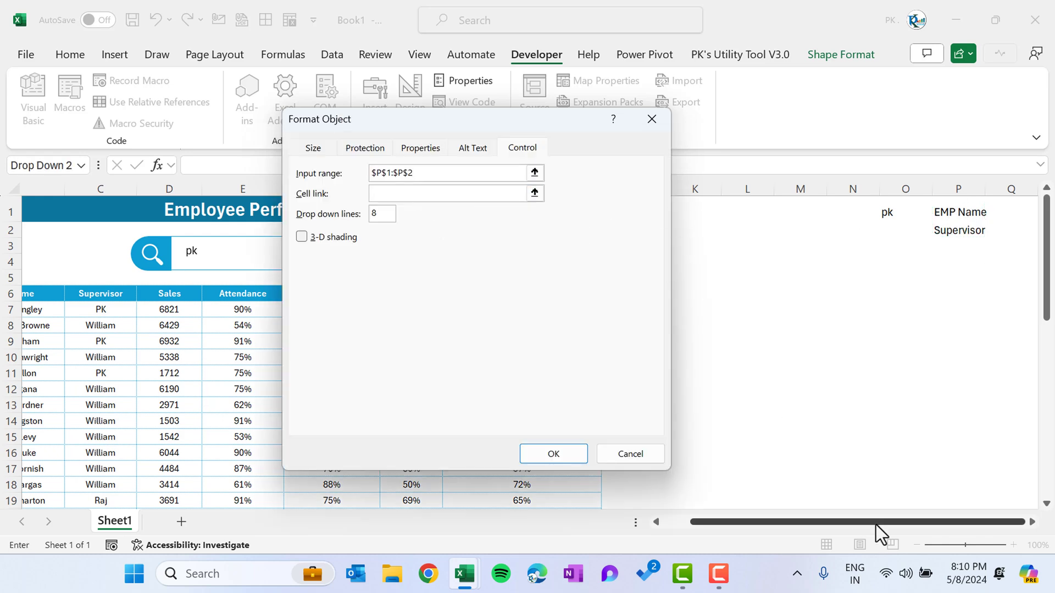
pyautogui.click(1010, 206)
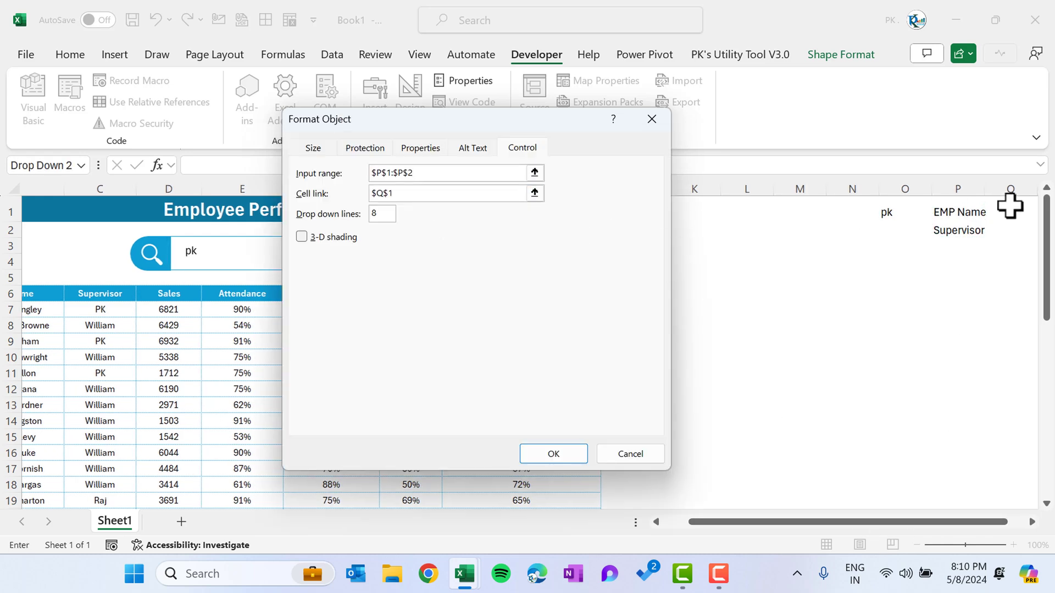
pyautogui.click(550, 455)
pyautogui.click(708, 326)
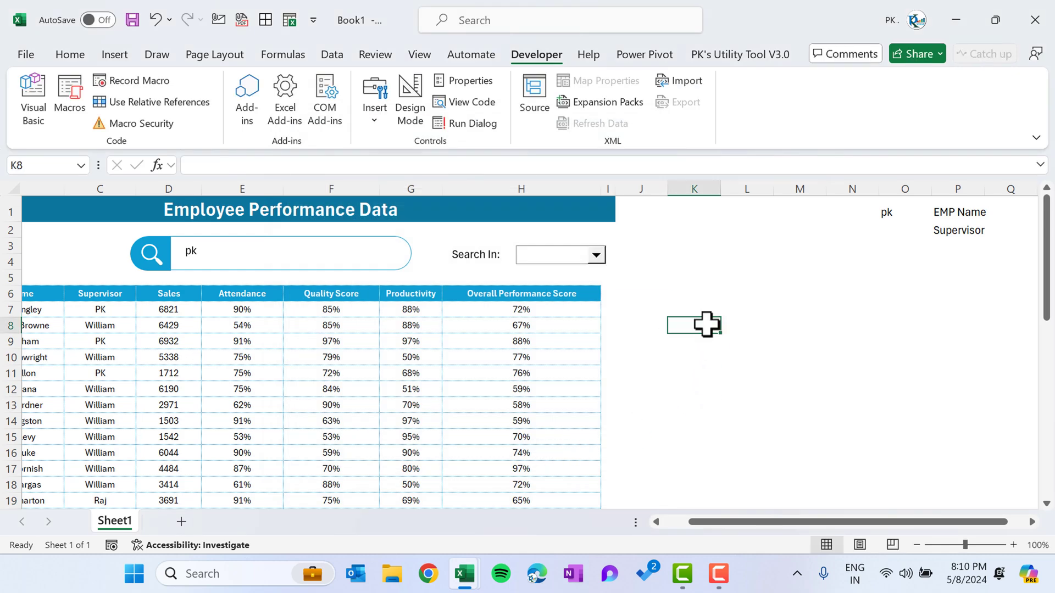
# Step: Test the "Search In:" combo box by selecting EMP Name and finally Supervisor, checking linked cell Q1 for each choice
pyautogui.click(567, 257)
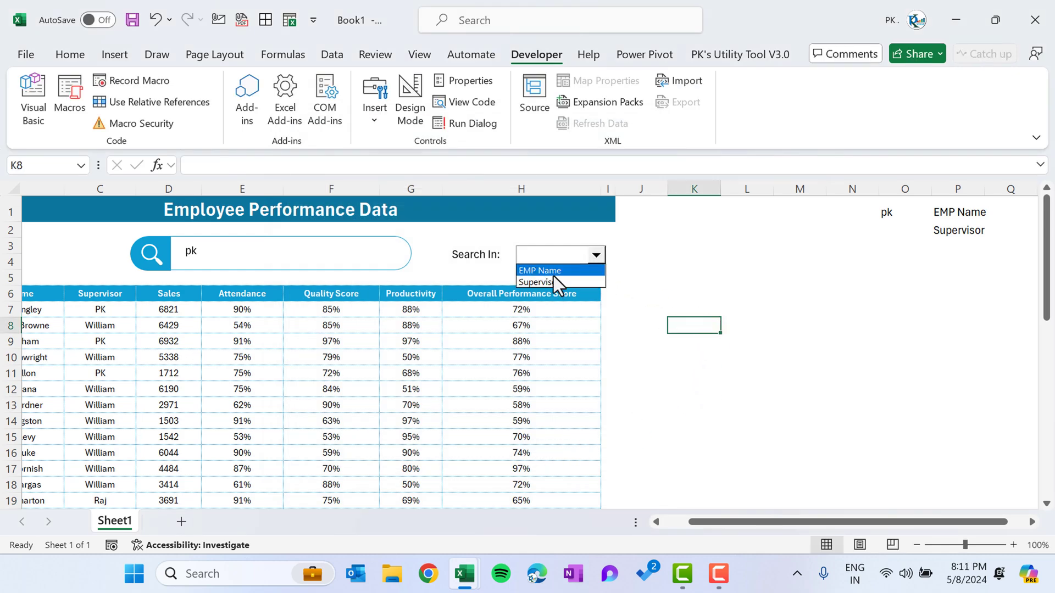
pyautogui.click(552, 271)
pyautogui.click(1032, 522)
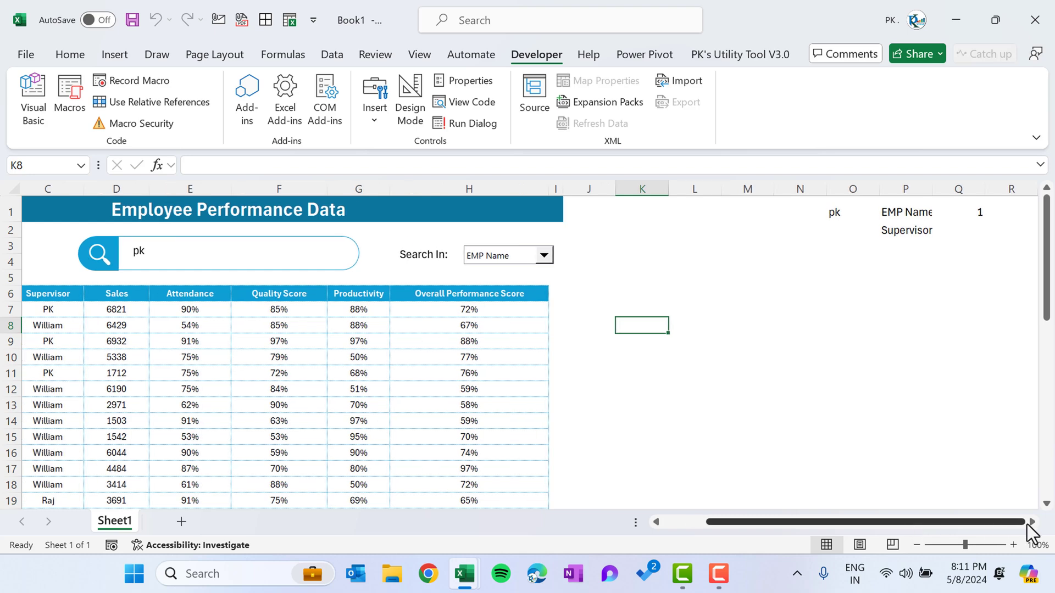
pyautogui.click(905, 211)
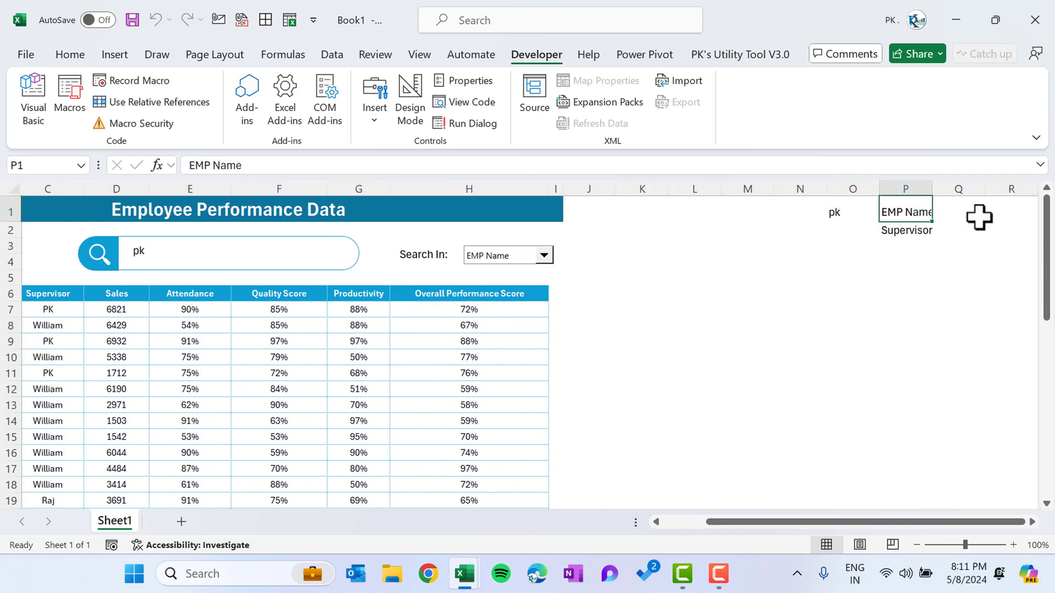
pyautogui.click(543, 257)
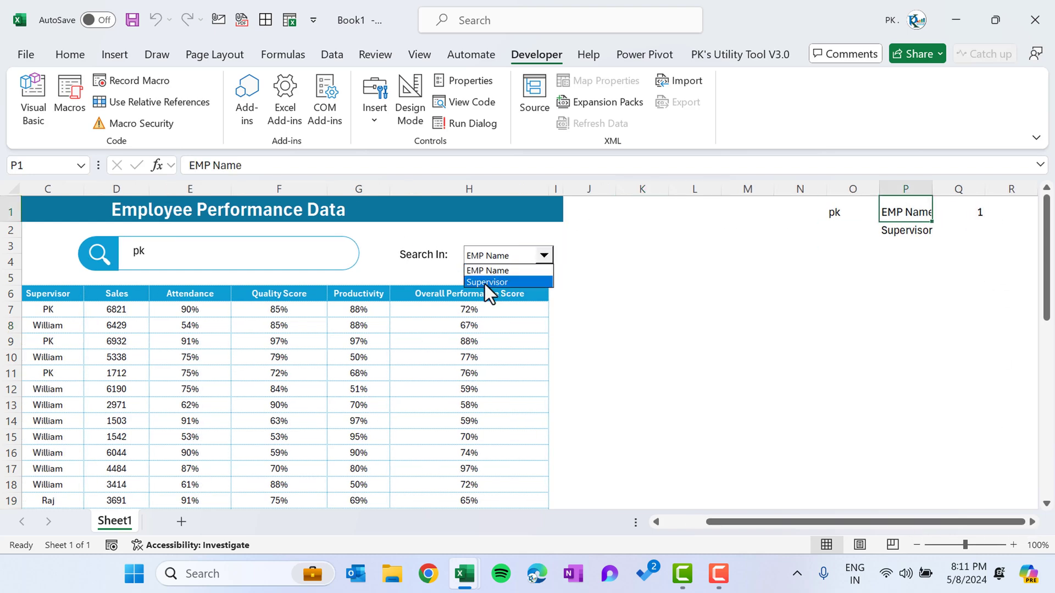
pyautogui.click(486, 283)
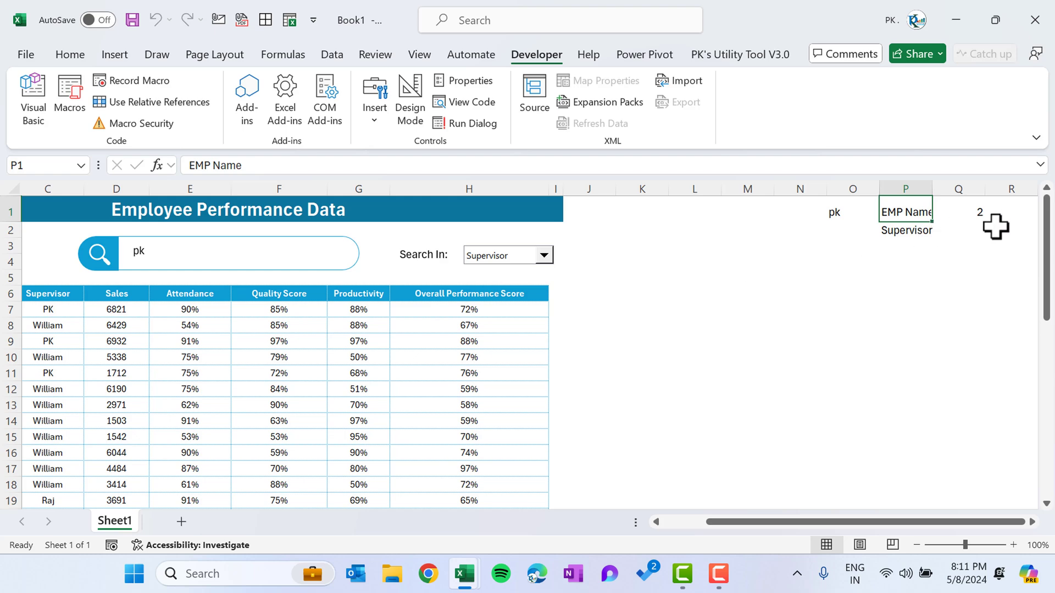
pyautogui.click(759, 295)
pyautogui.click(851, 217)
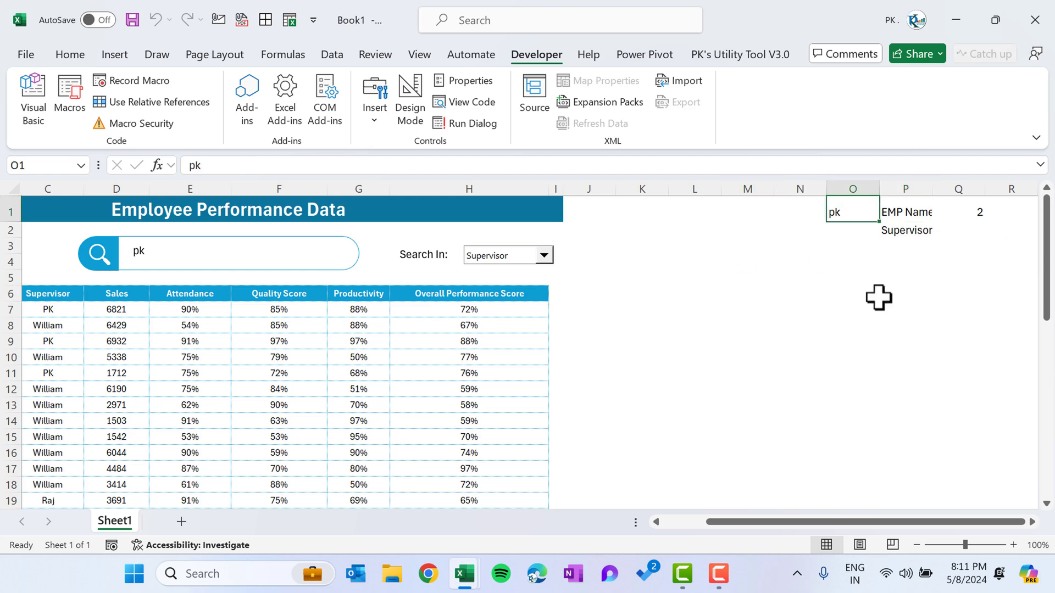
# Step: Define the workbook-level name Search_Text for cell O1, which holds the search box text
pyautogui.press('Left')
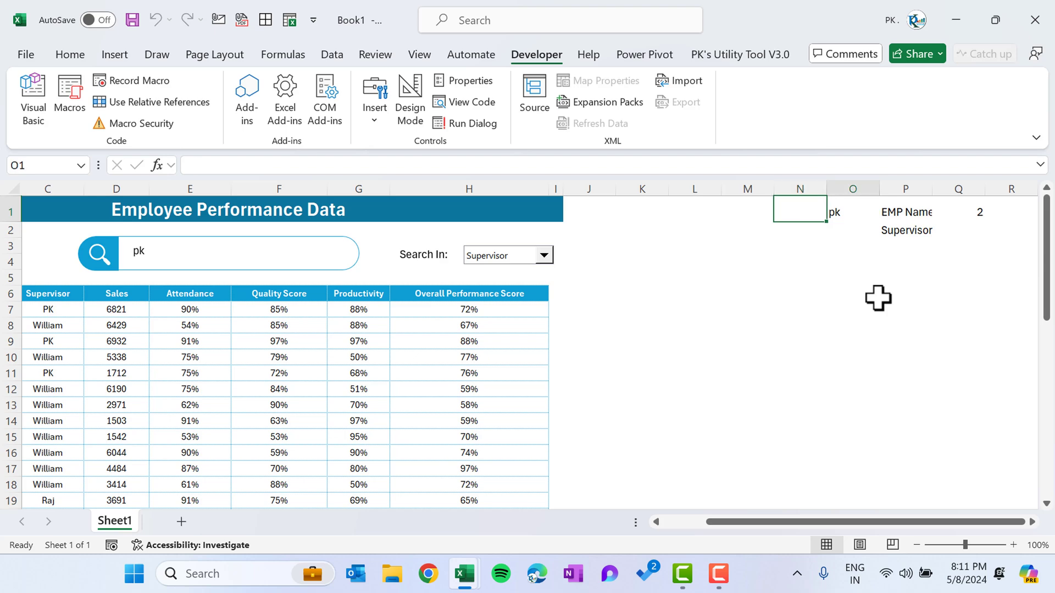
pyautogui.press('Right')
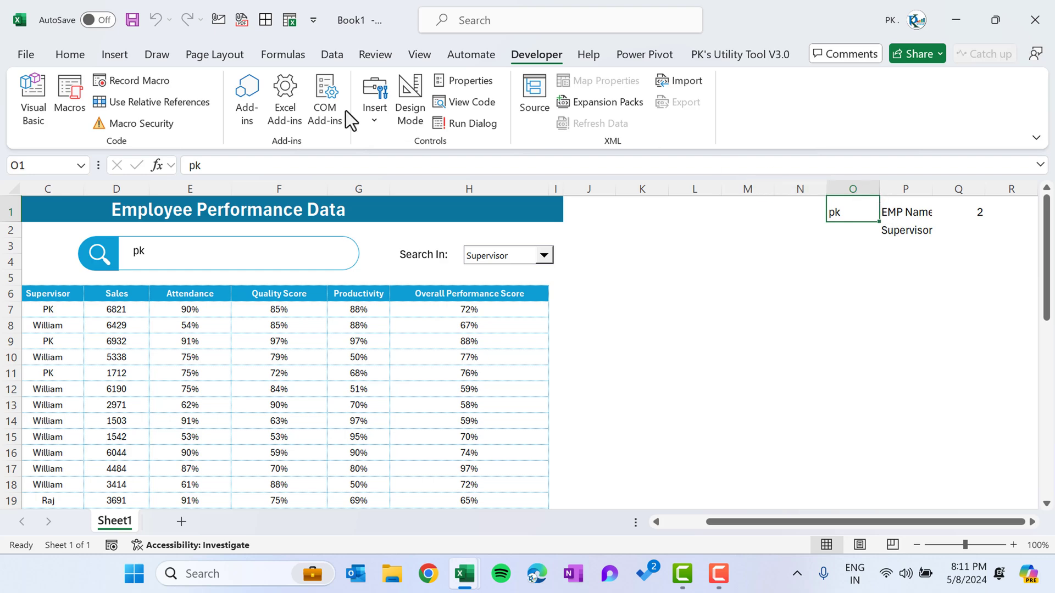
pyautogui.click(291, 57)
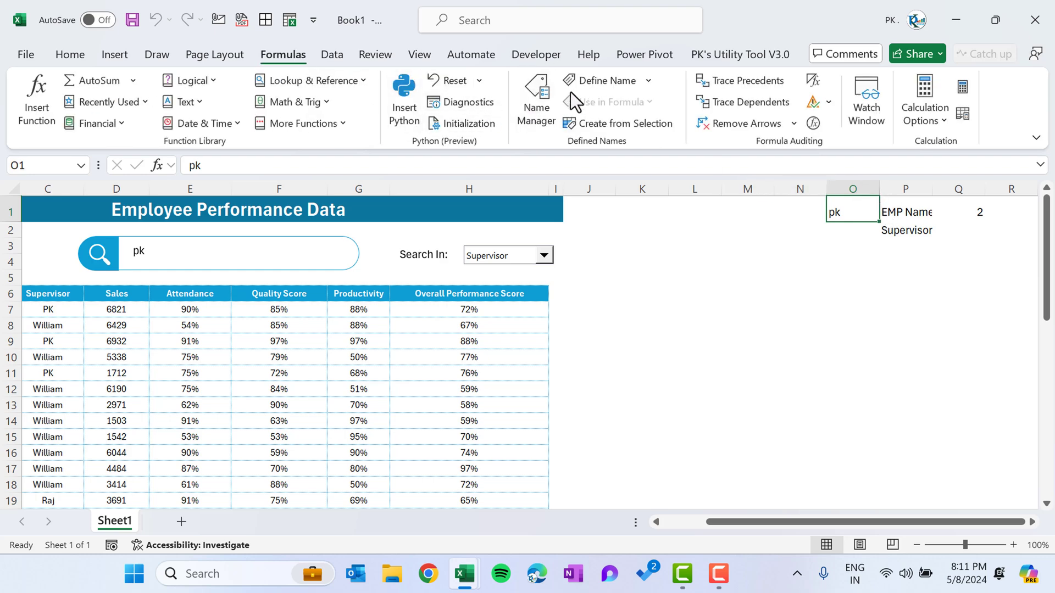
pyautogui.click(538, 96)
pyautogui.click(301, 158)
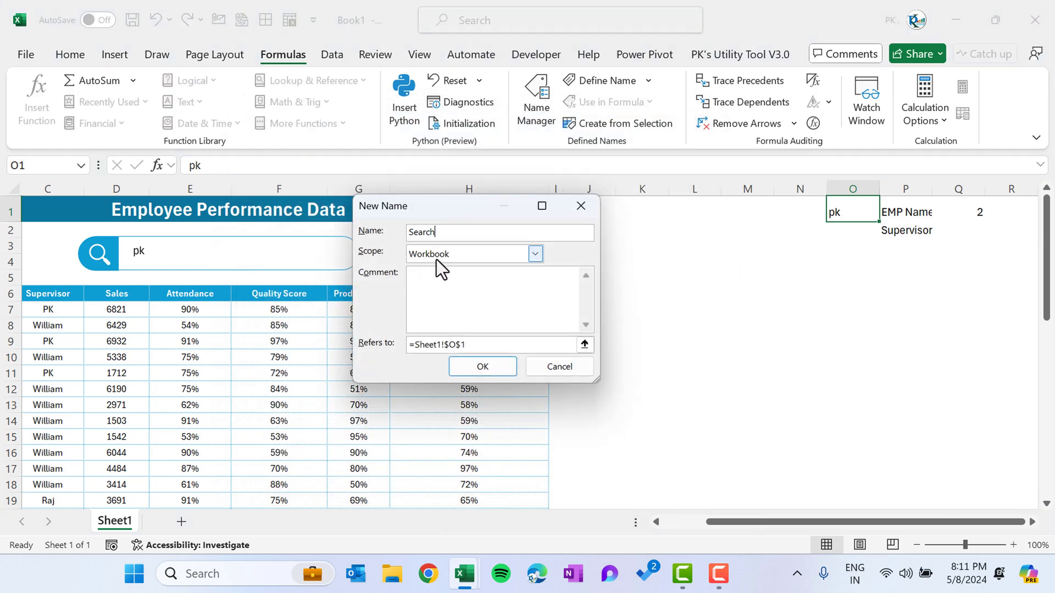
pyautogui.click(482, 367)
pyautogui.click(675, 448)
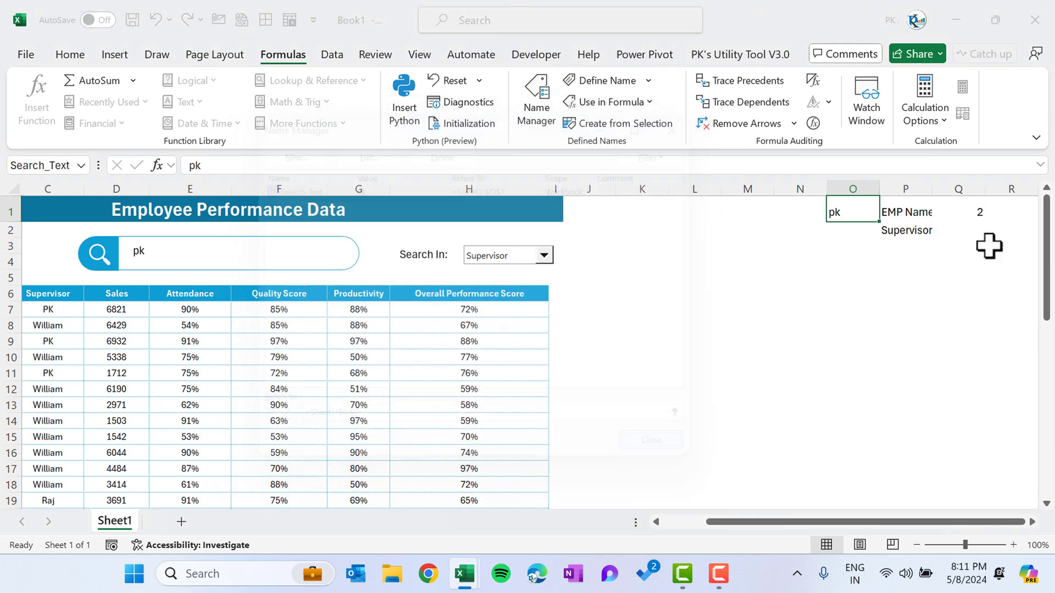
# Step: Define the workbook-level name Search_In for cell Q1, the linked cell of the drop-down
pyautogui.click(970, 209)
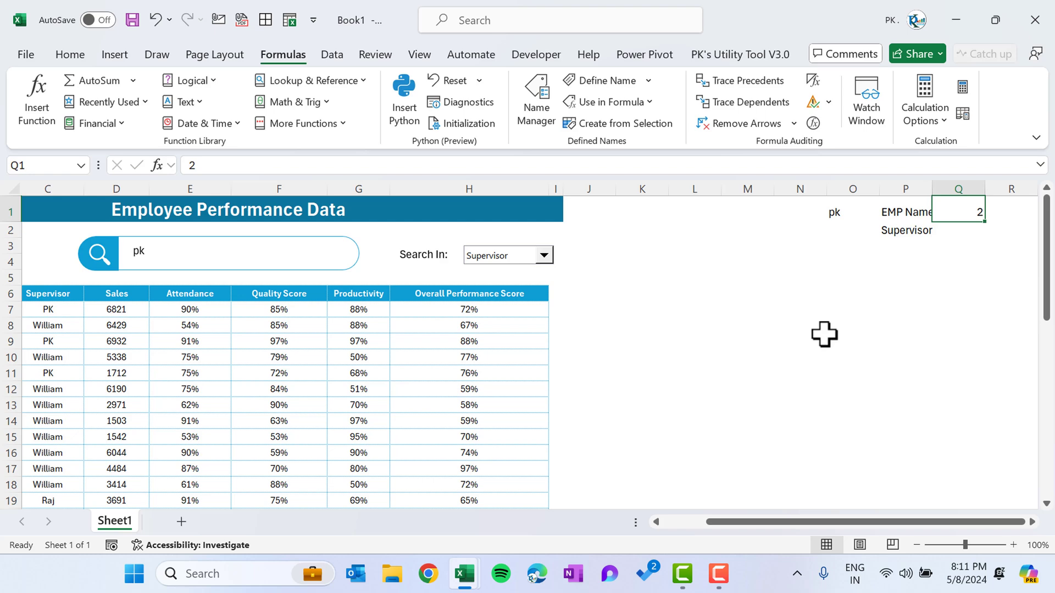
pyautogui.click(907, 225)
pyautogui.click(965, 207)
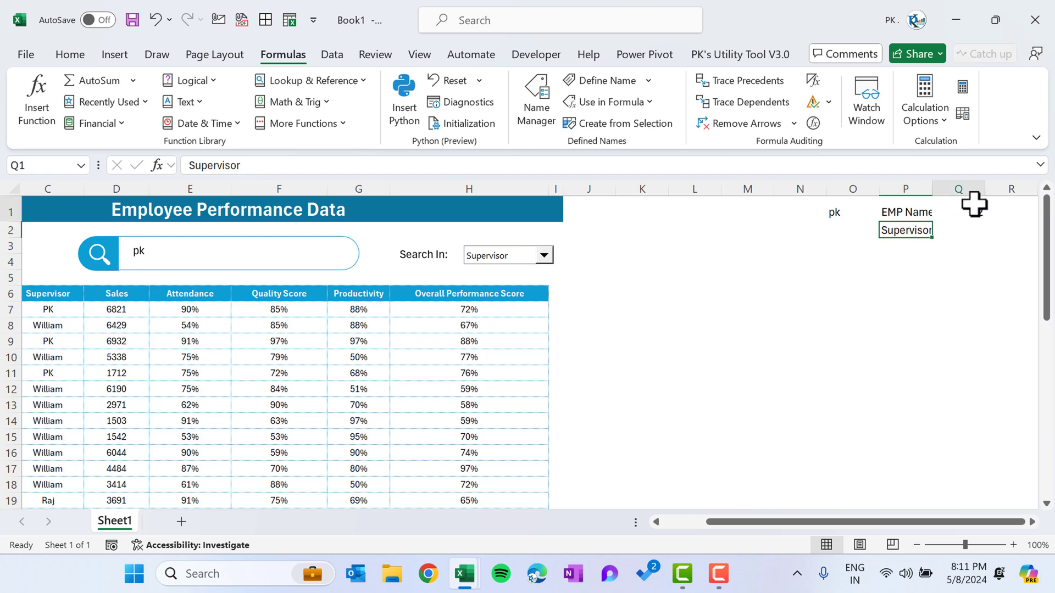
pyautogui.click(901, 207)
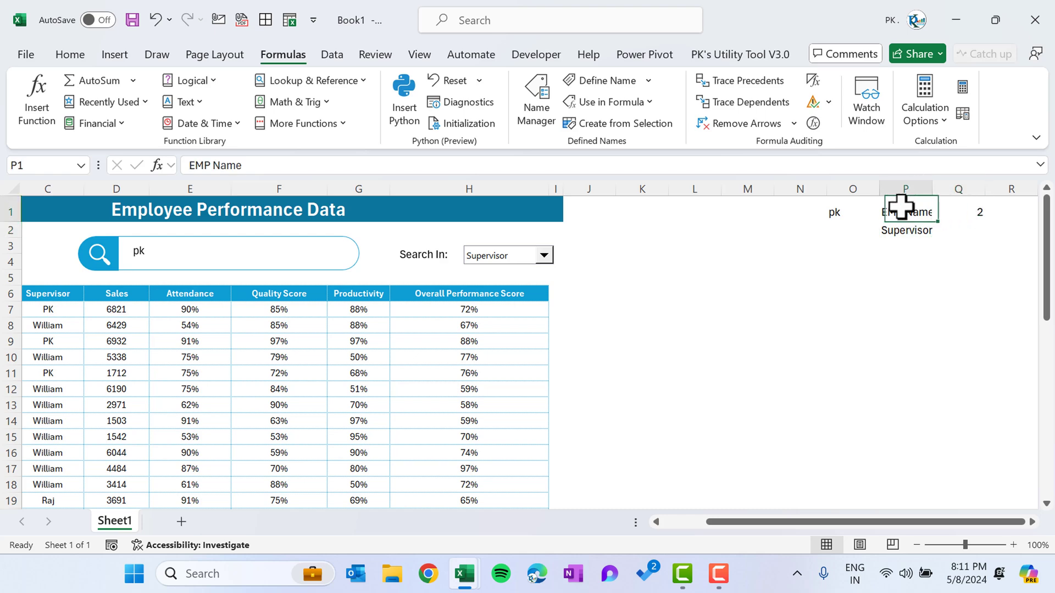
pyautogui.click(960, 212)
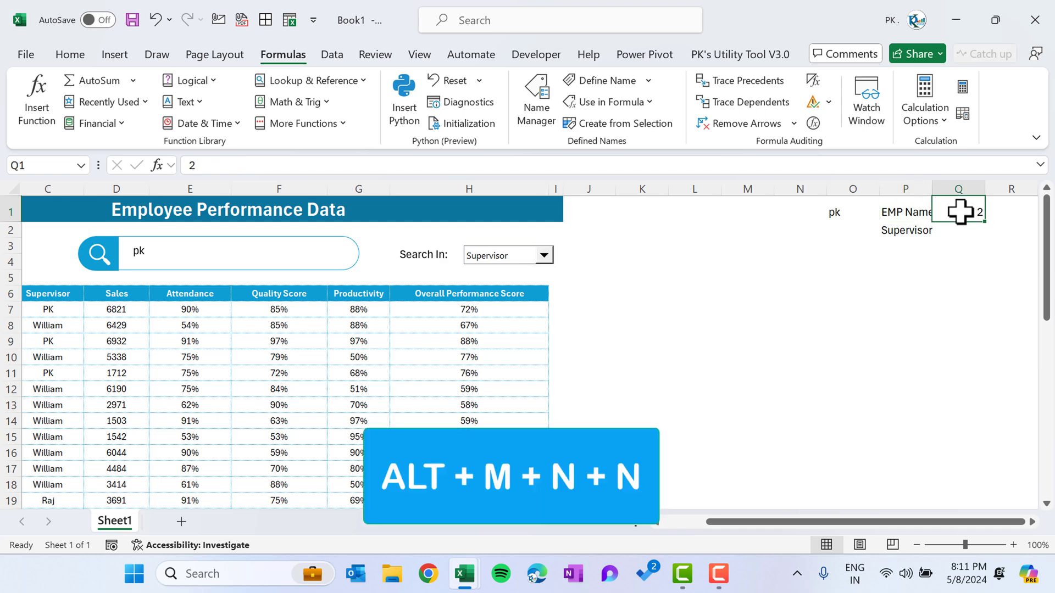
pyautogui.press('alt')
pyautogui.press('m')
pyautogui.press('n')
pyautogui.press('n')
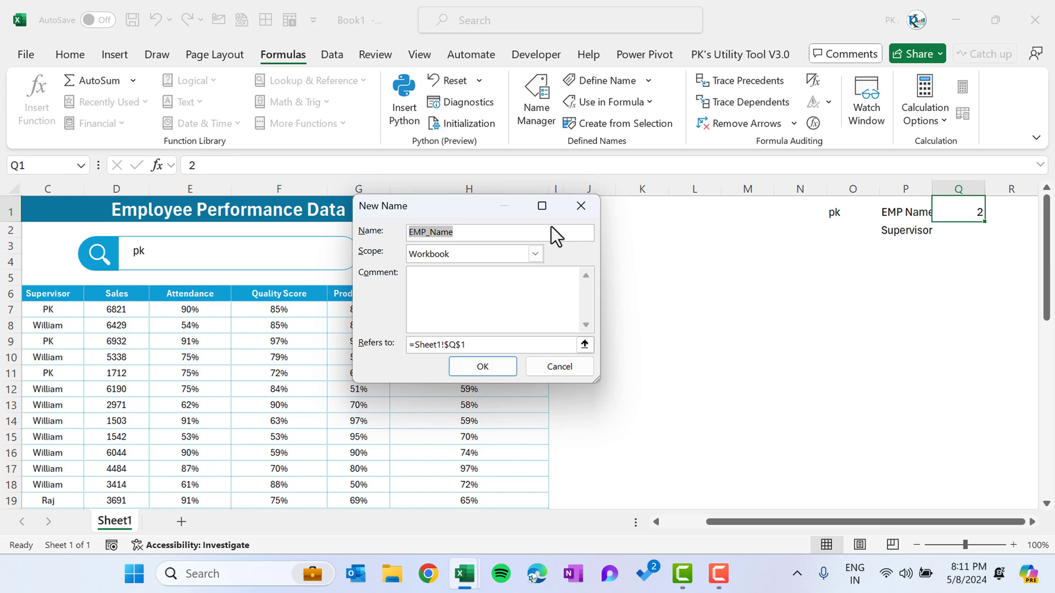
pyautogui.press('BackSpace')
pyautogui.write('Search_In')
pyautogui.click(483, 367)
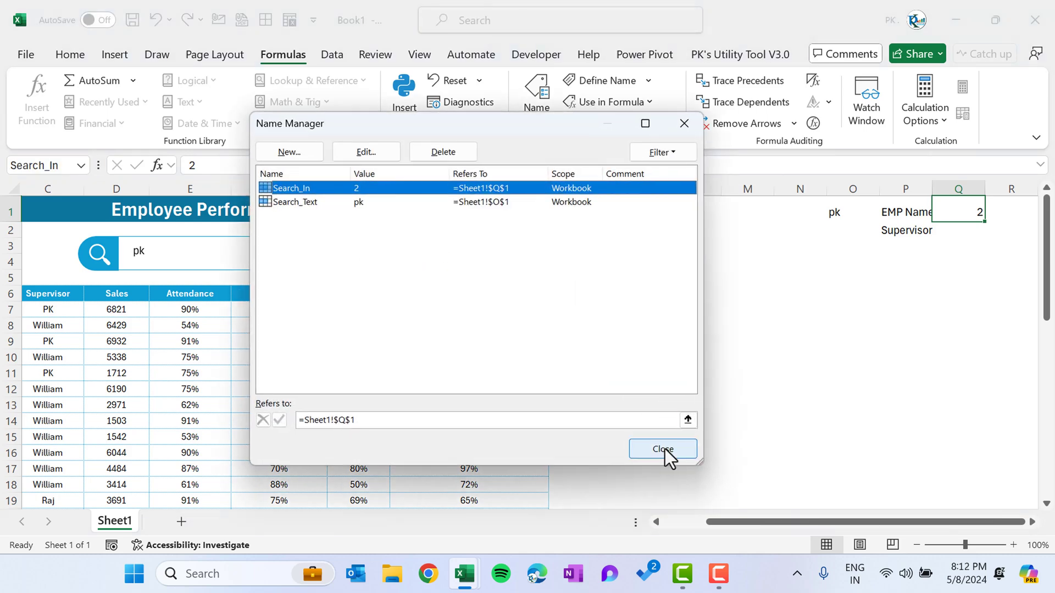
pyautogui.click(665, 454)
# Step: Define the workbook-level name Emp_Name for the first employee name cell, with the row-relative reference =Sheet1!$B7
pyautogui.click(417, 378)
pyautogui.hotkey('ctrl', 'Left')
pyautogui.press('Left')
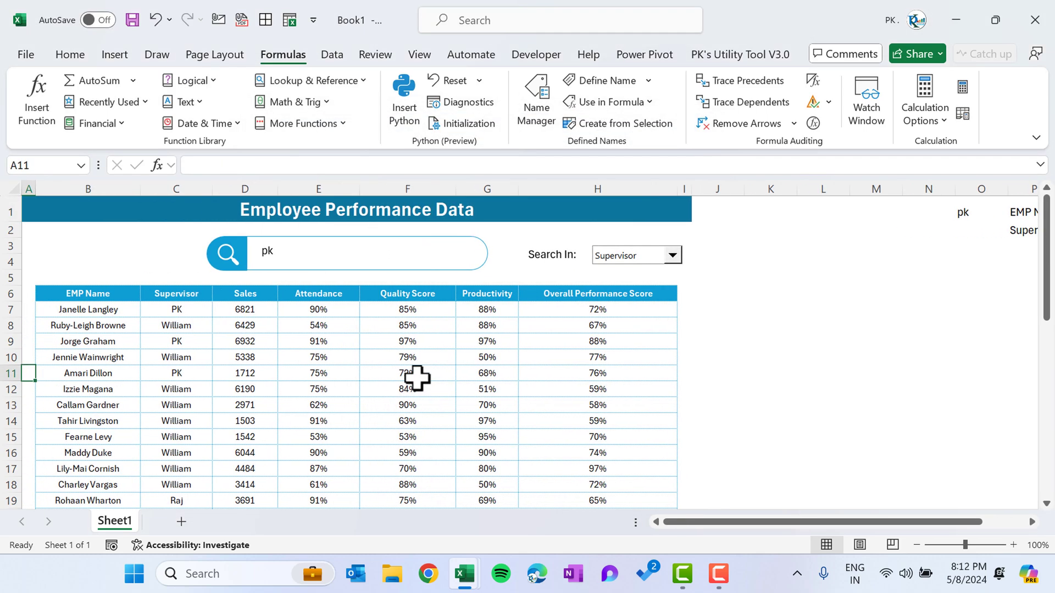
pyautogui.press('Right')
pyautogui.press('Up')
pyautogui.press('Up')
pyautogui.press('Up')
pyautogui.press('Up')
pyautogui.press('Right')
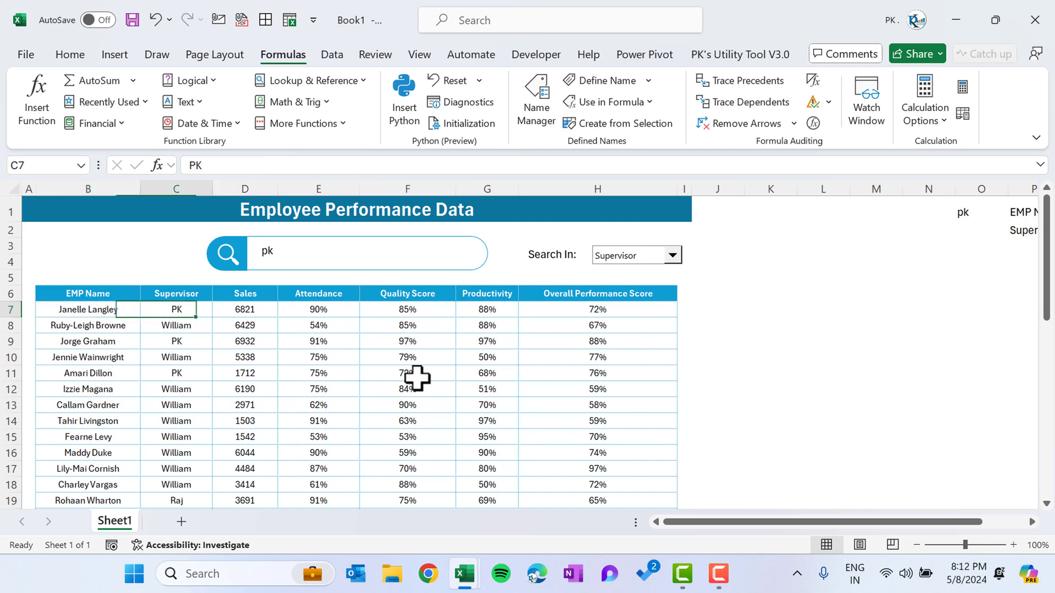
pyautogui.press('Left')
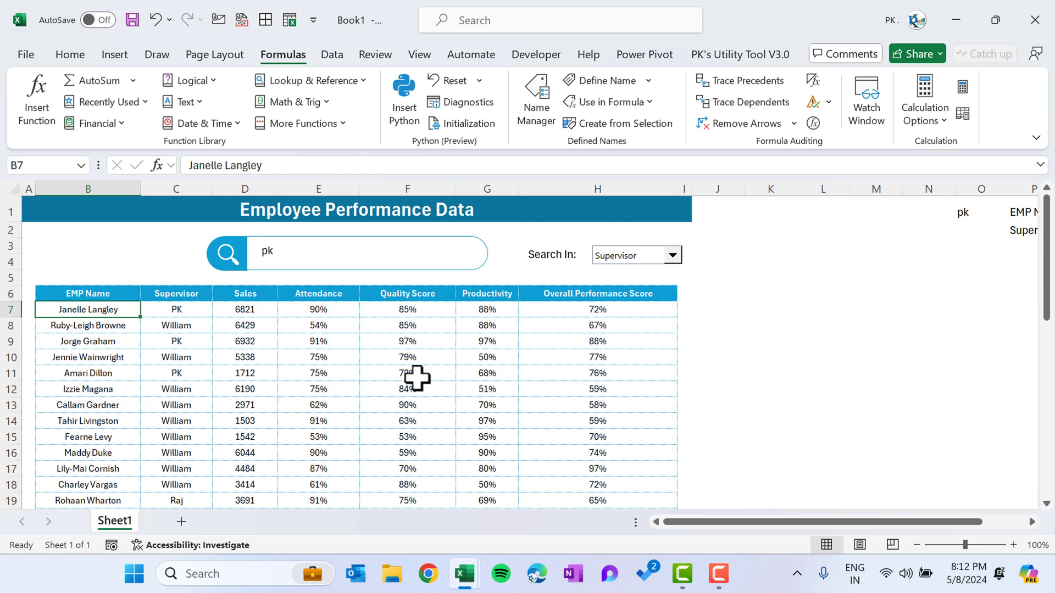
pyautogui.hotkey('alt', 'm')
pyautogui.press('m')
pyautogui.press('d')
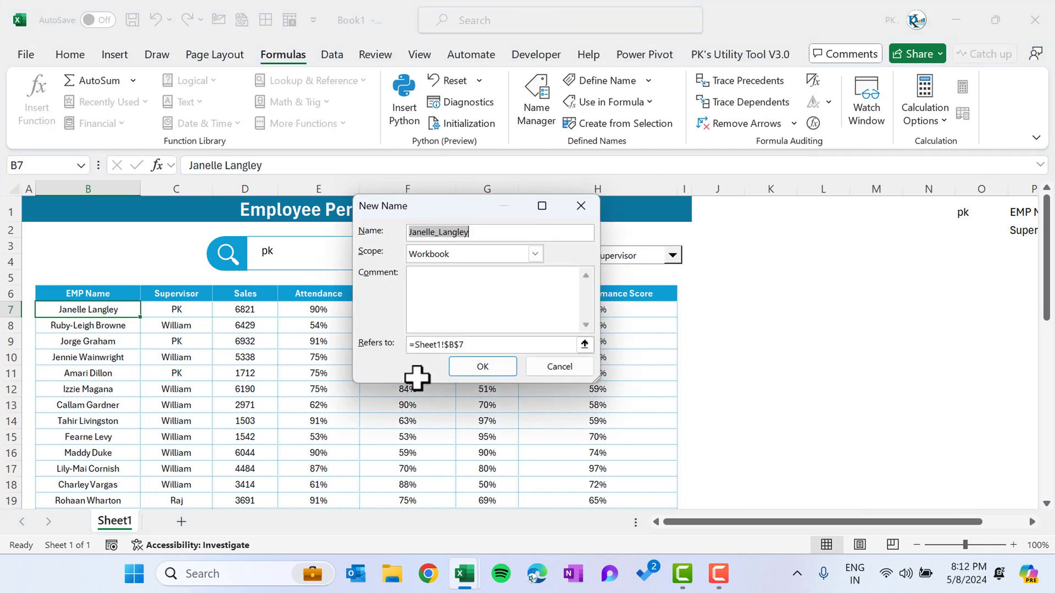
pyautogui.click(479, 345)
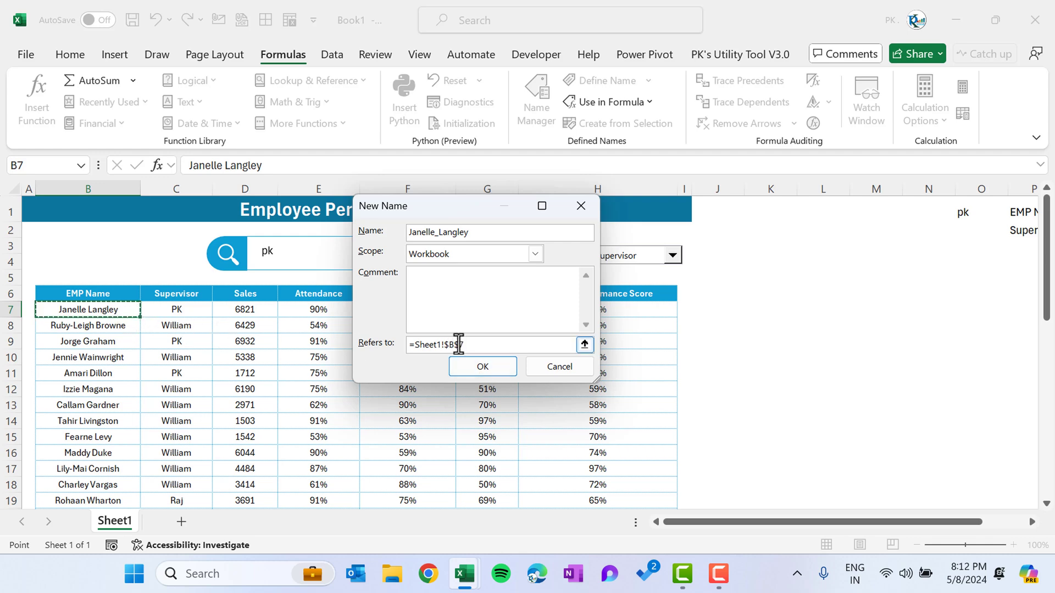
pyautogui.write('7')
pyautogui.click(458, 344)
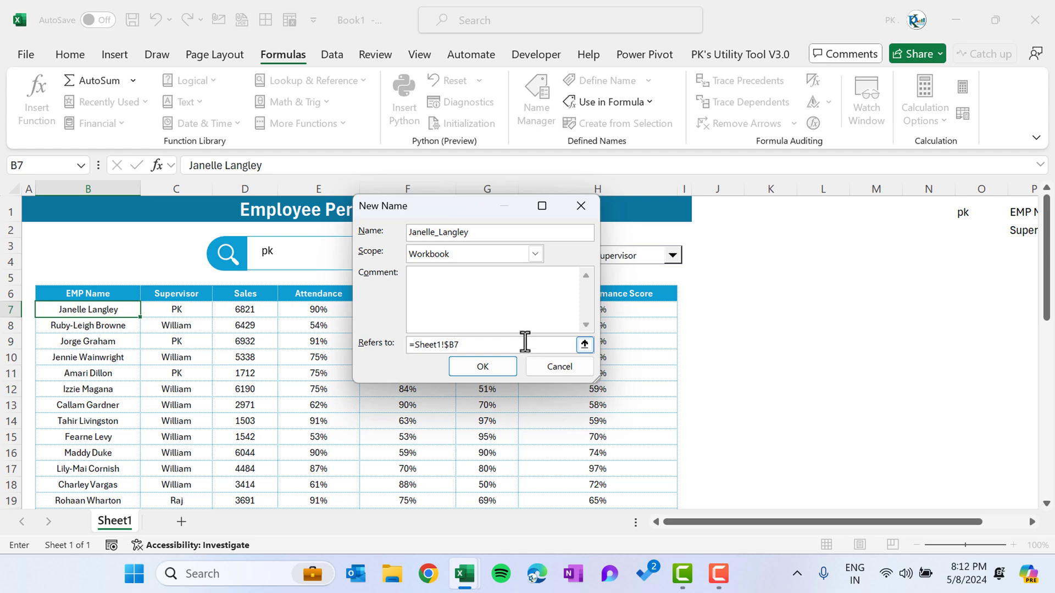
pyautogui.hotkey('alt', 'n')
pyautogui.press('Delete')
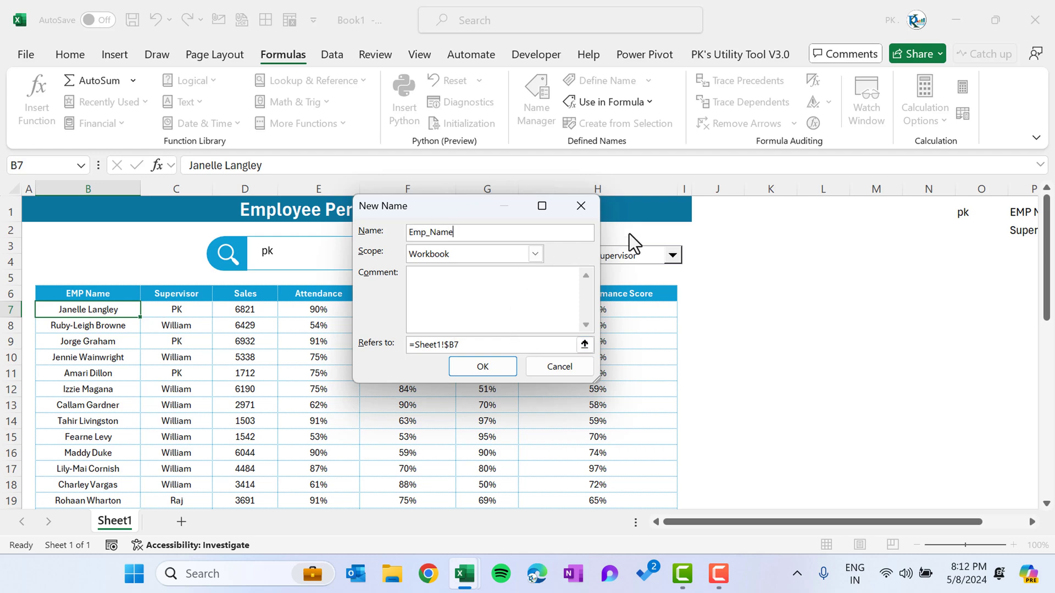
pyautogui.click(508, 366)
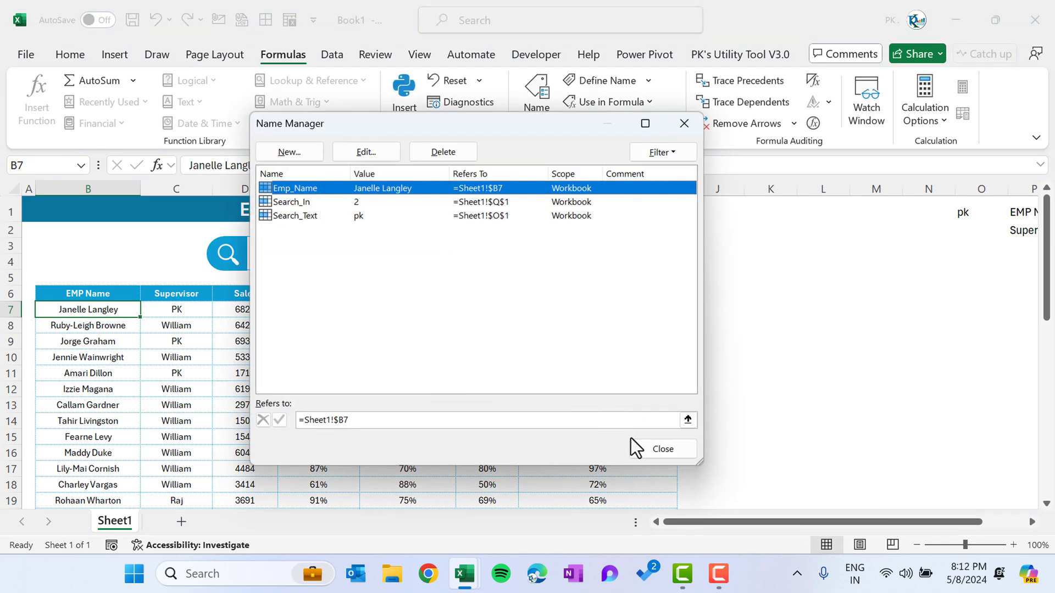
pyautogui.click(659, 449)
# Step: Define the workbook-level name Supervisor for the first supervisor cell, with the row-relative reference =Sheet1!$C7
pyautogui.click(177, 305)
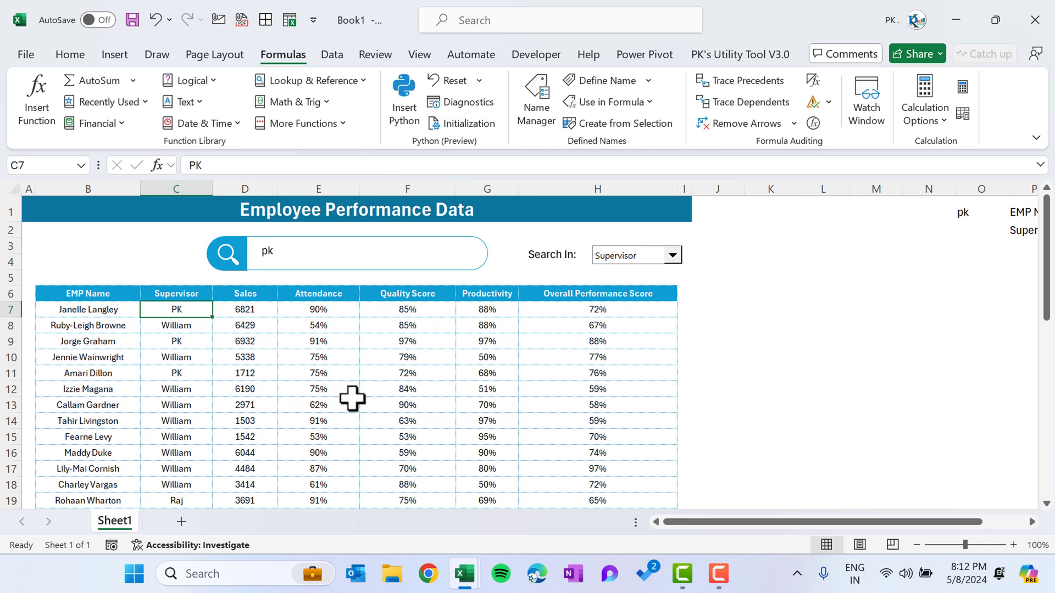
pyautogui.hotkey('alt', 'm')
pyautogui.press('m')
pyautogui.press('d')
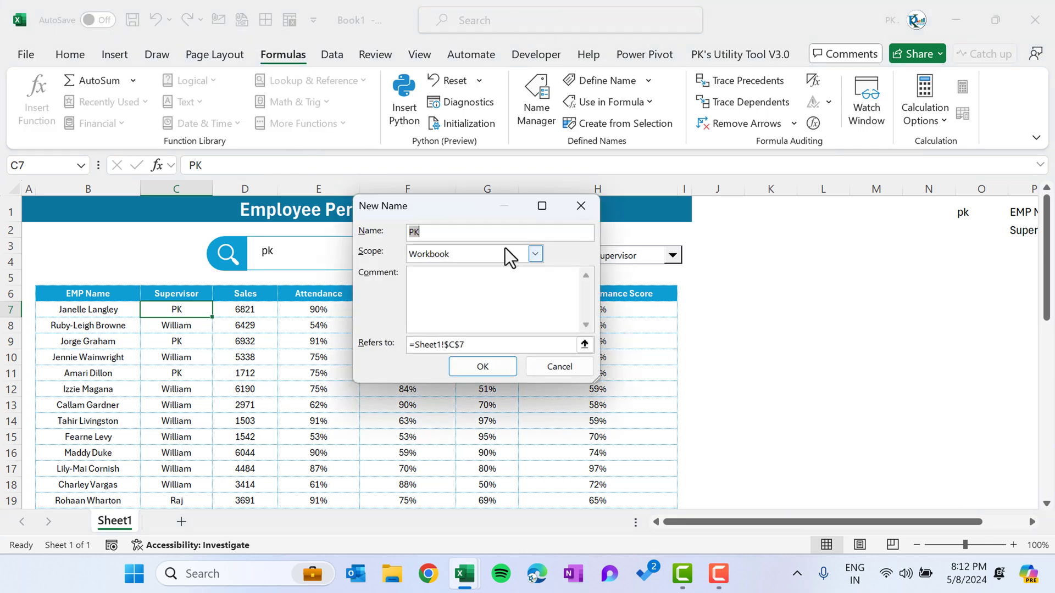
pyautogui.write('Supervisor')
pyautogui.click(466, 344)
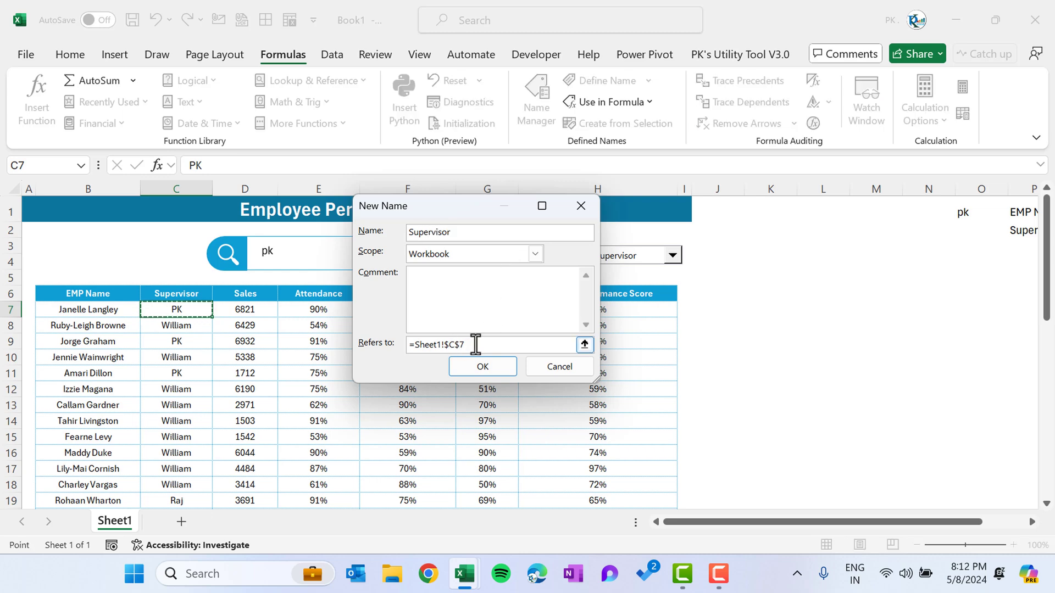
pyautogui.press('BackSpace')
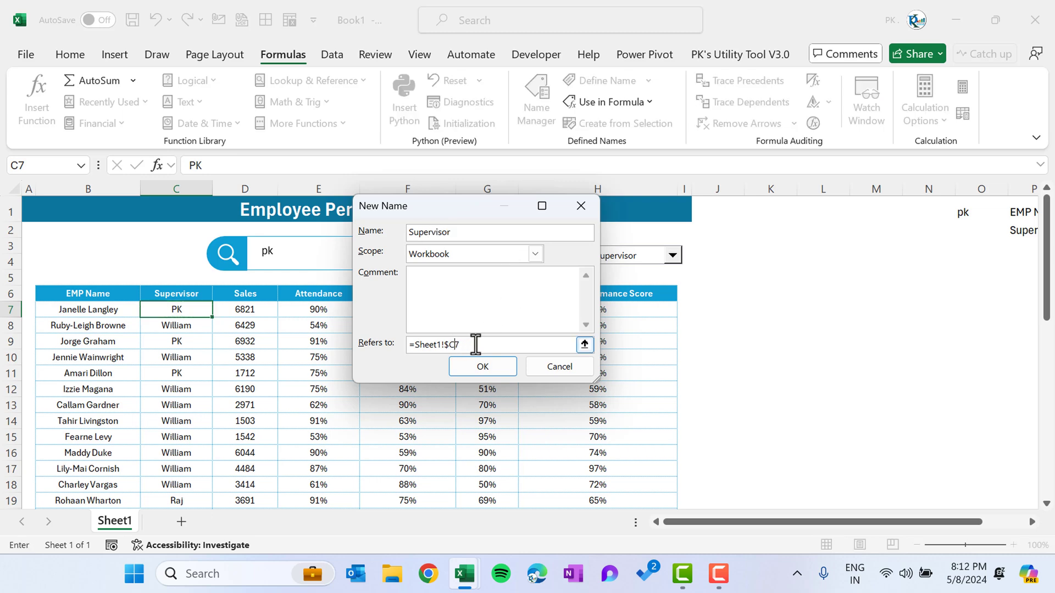
pyautogui.click(490, 375)
pyautogui.hotkey('ctrl', 'F3')
pyautogui.click(678, 450)
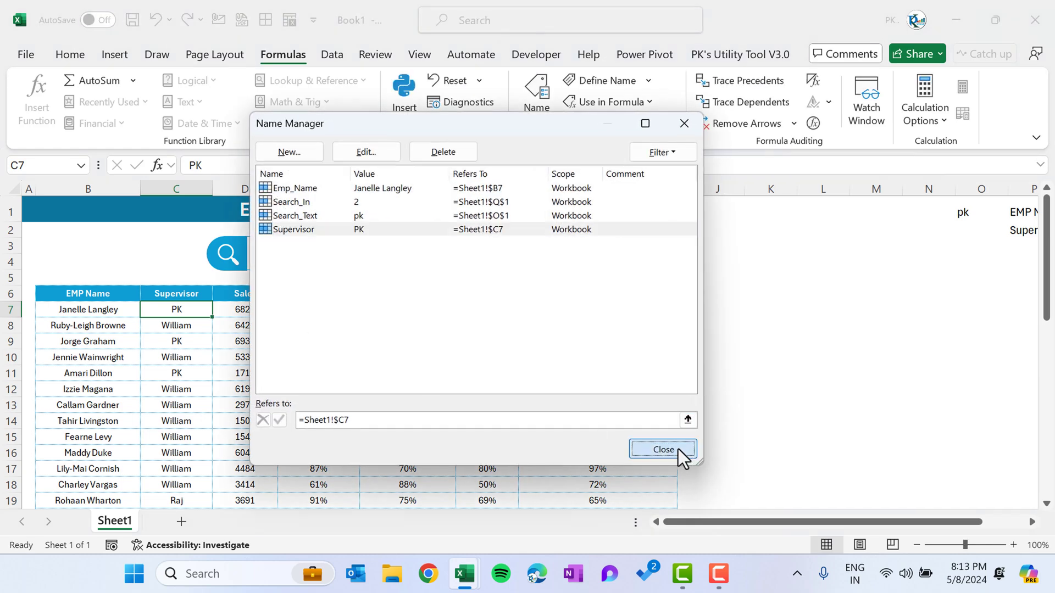
pyautogui.press('Home')
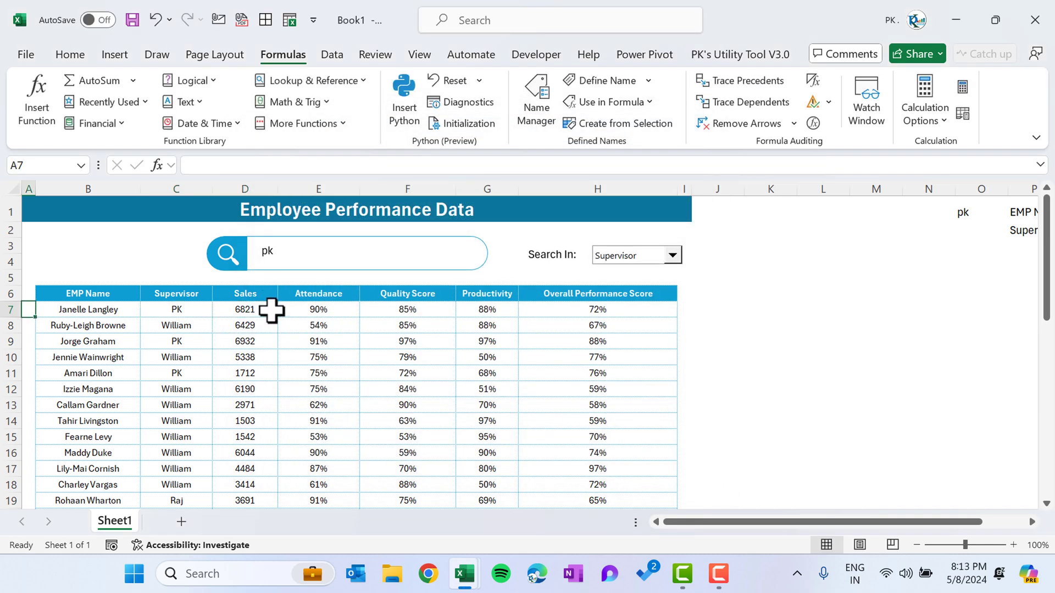
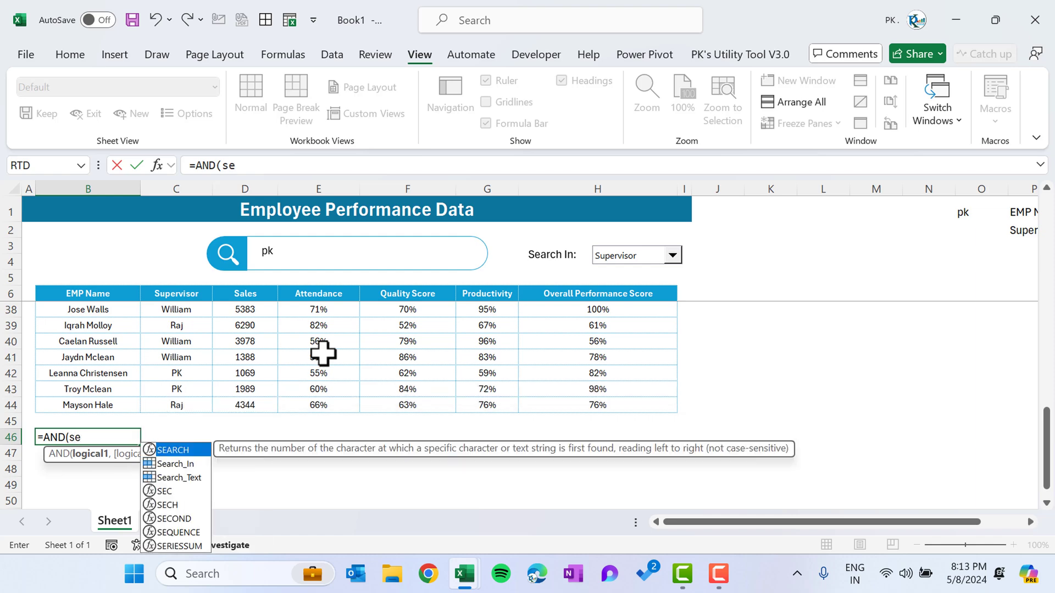
# Step: Enter Search_Text<>"" as the first condition of the AND formula in B46
pyautogui.press('Down')
pyautogui.press('Down')
pyautogui.press('Tab')
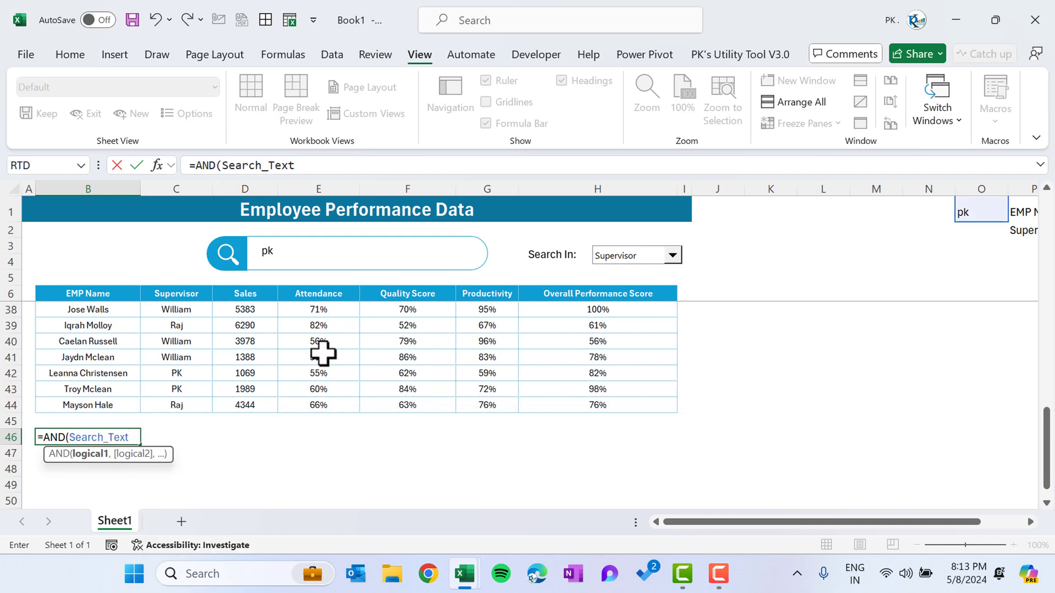
pyautogui.write('<>"",')
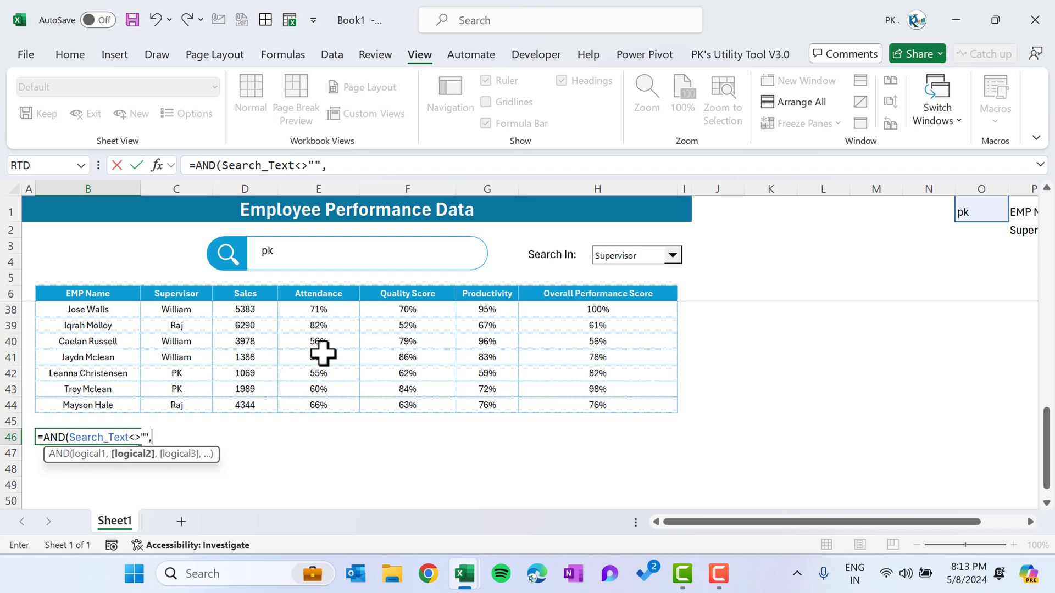
# Step: Add a SEARCH function as the second AND condition in B46, with Search_Text as its find_text argument
pyautogui.write('se')
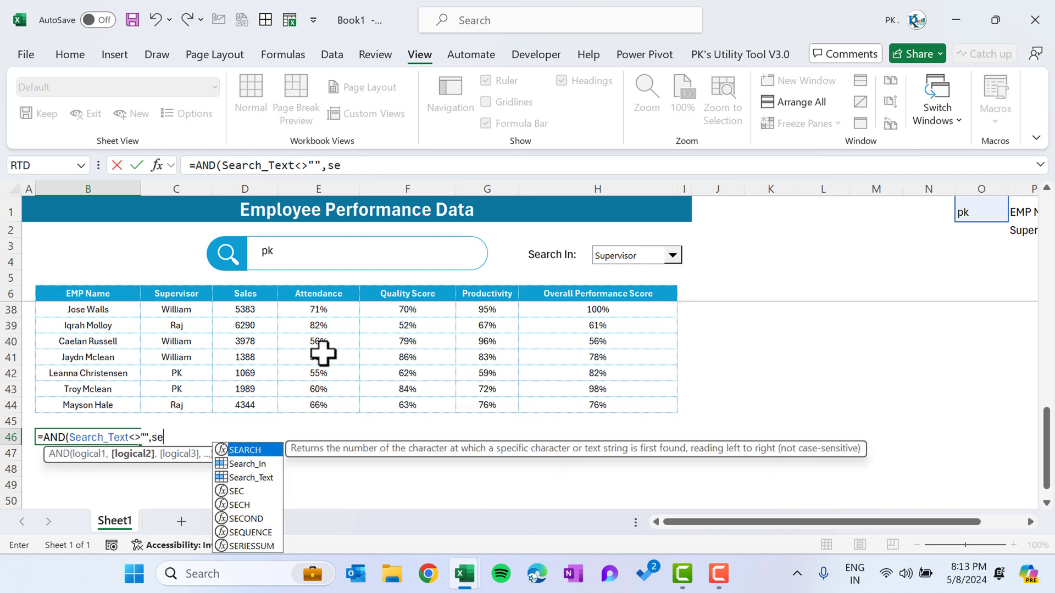
pyautogui.press('Tab')
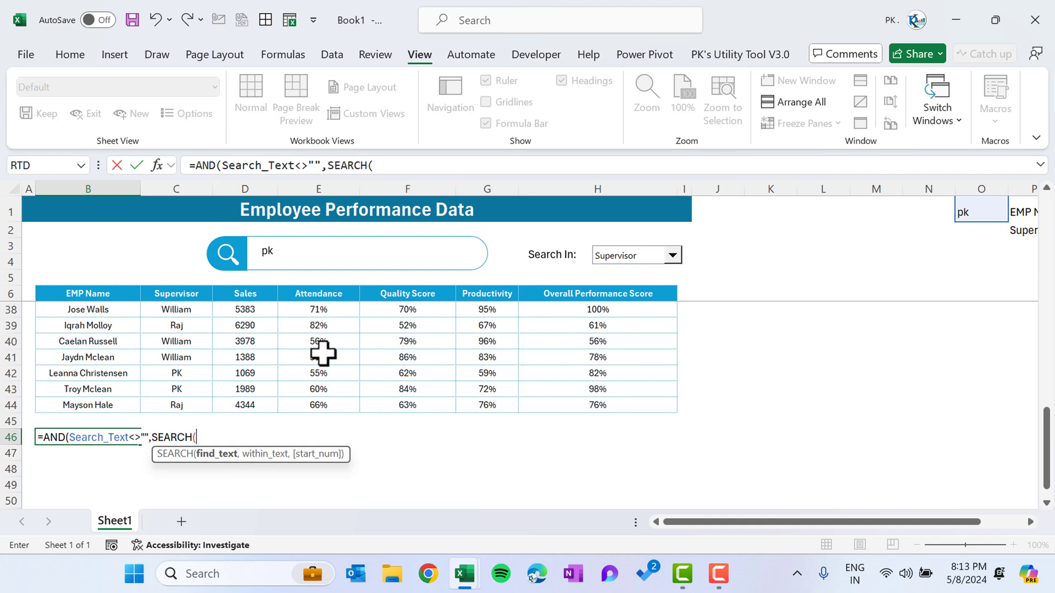
pyautogui.write('ser')
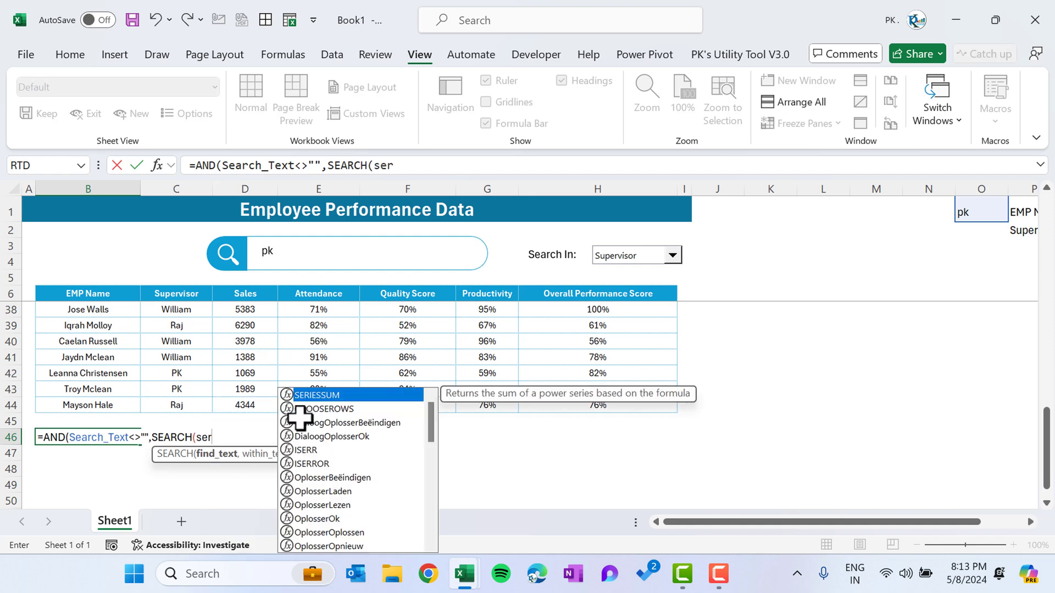
pyautogui.press('BackSpace')
pyautogui.press('Down')
pyautogui.press('Tab')
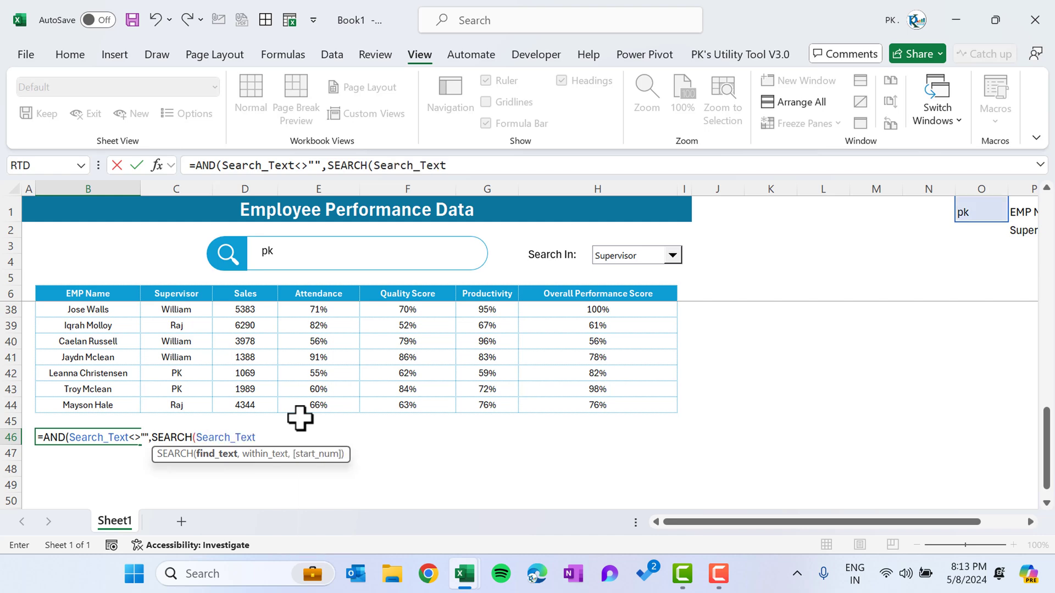
pyautogui.write(',')
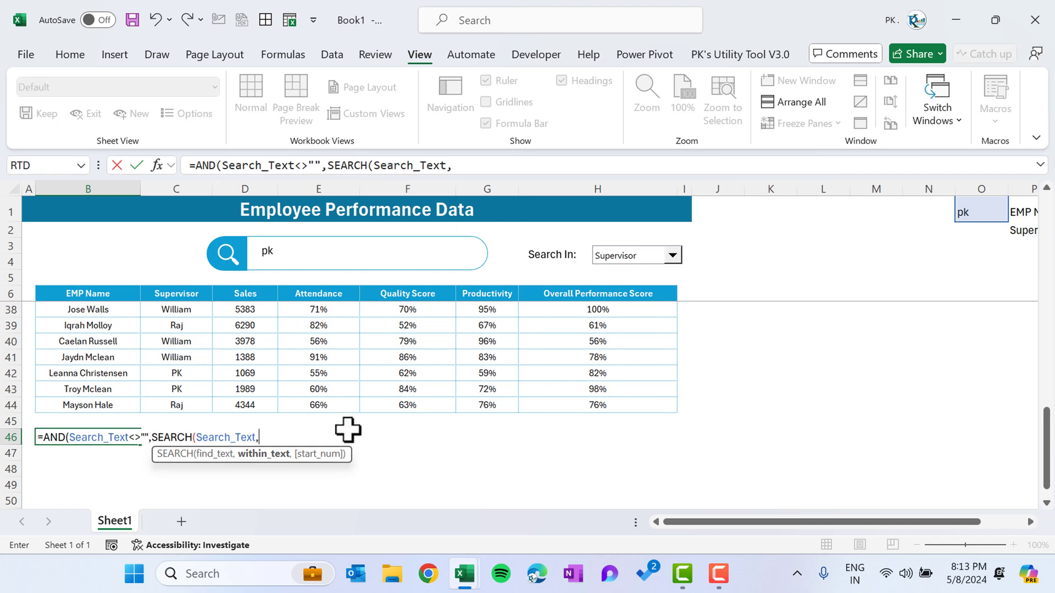
# Step: Use IF(Search_In=2,Supervisor,Emp_Name) as the within_text argument of the SEARCH function in B46
pyautogui.write('IF(')
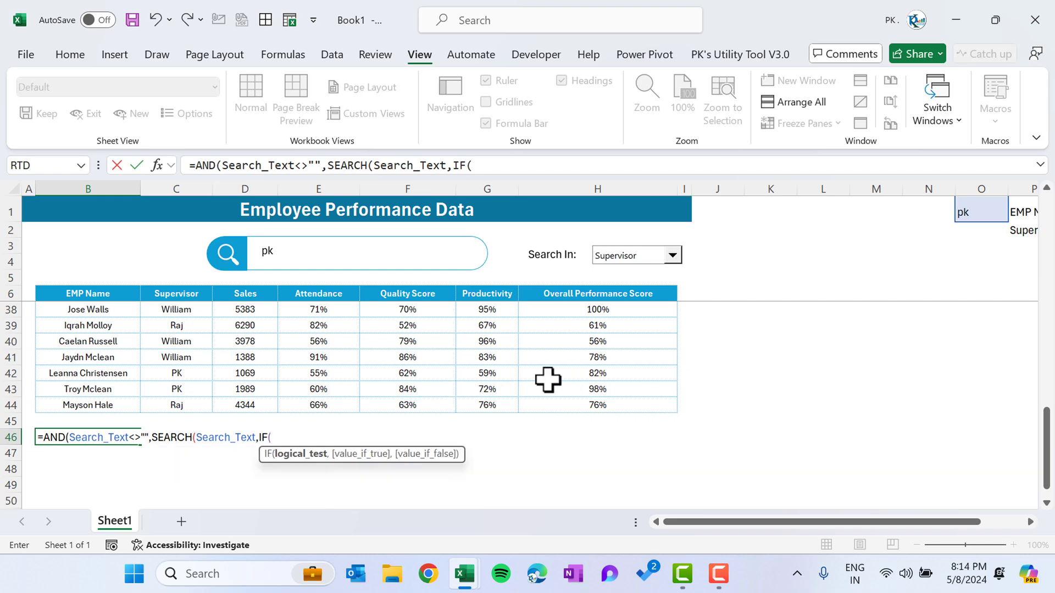
pyautogui.write('ser')
pyautogui.press('BackSpace')
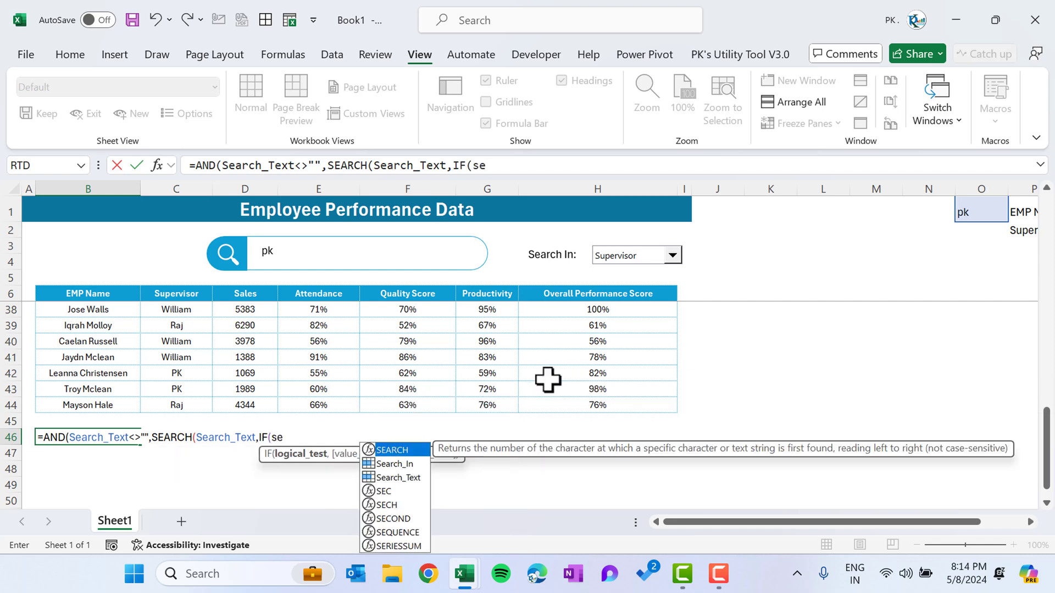
pyautogui.press('Down')
pyautogui.press('Tab')
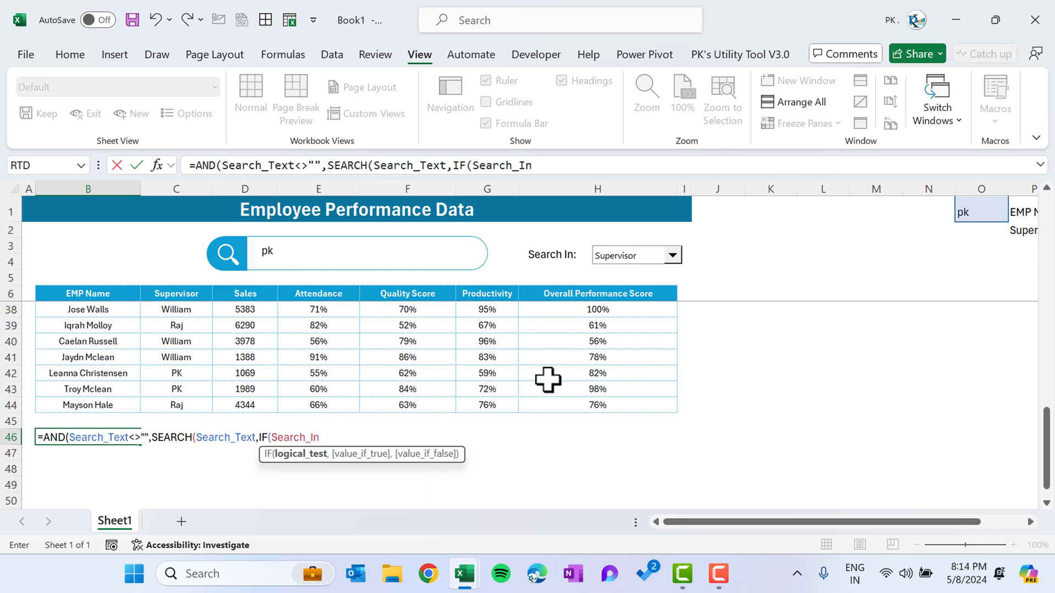
pyautogui.write('=2,')
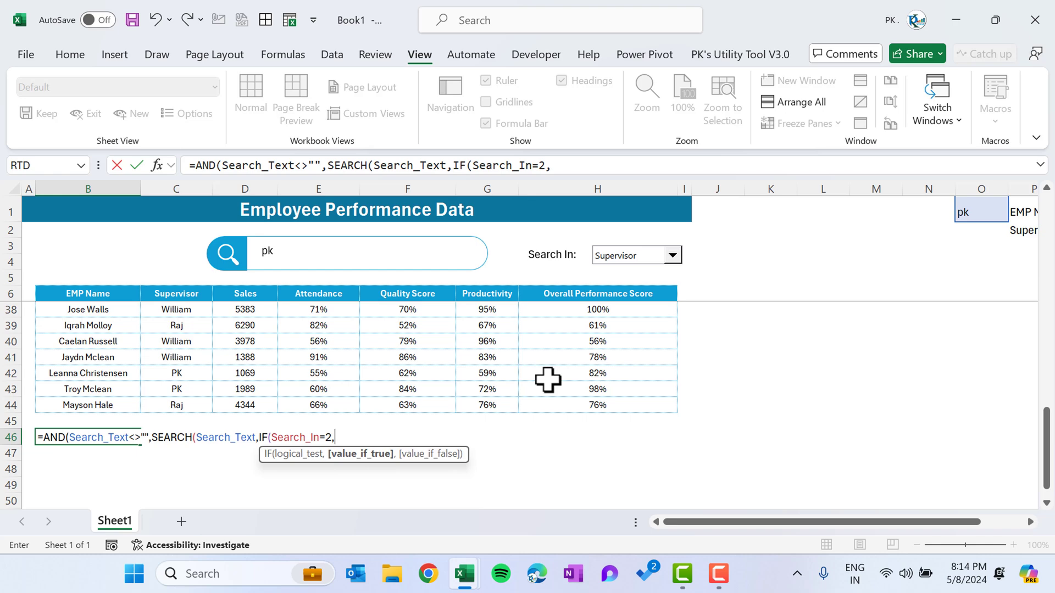
pyautogui.write('sup')
pyautogui.press('Tab')
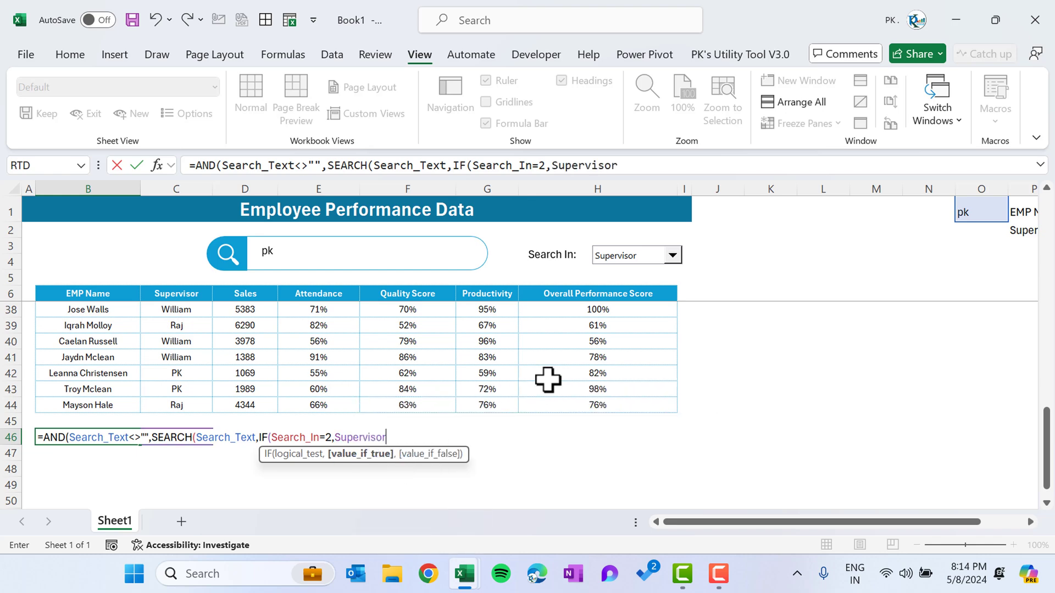
pyautogui.write(',')
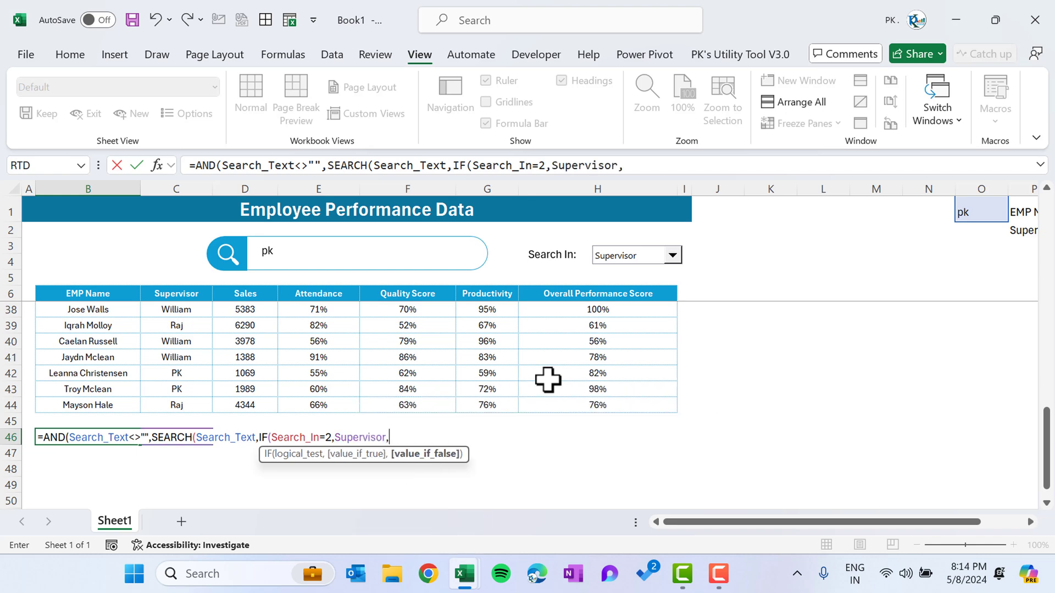
pyautogui.write('em')
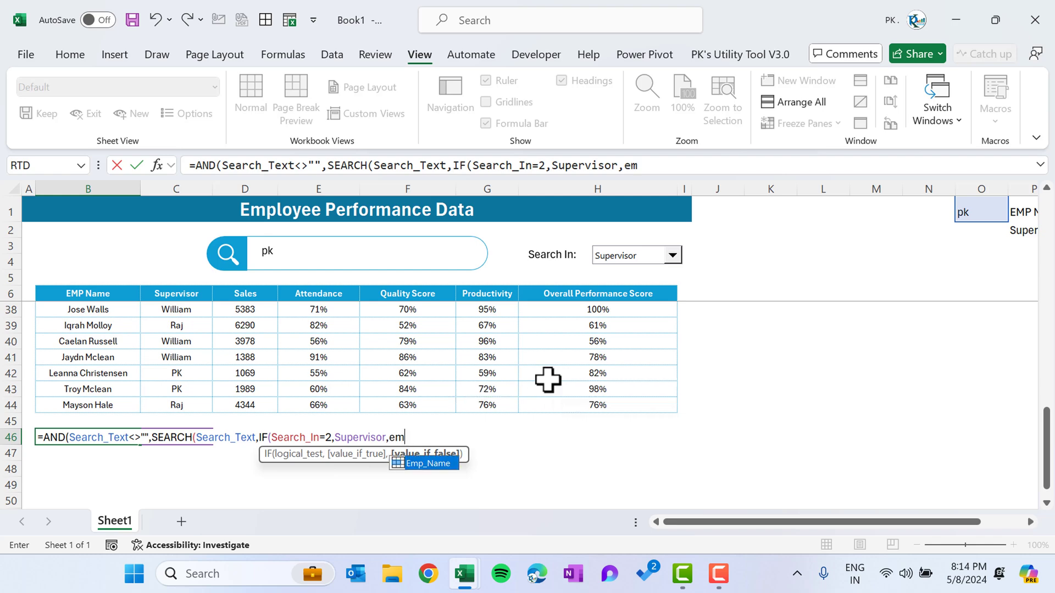
pyautogui.press('Tab')
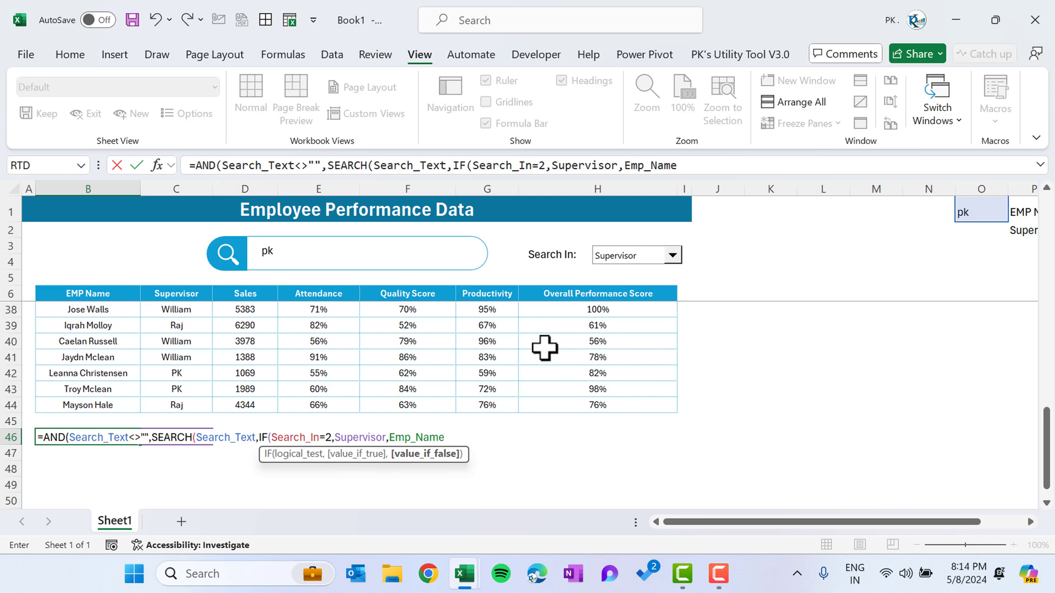
pyautogui.write(')')
# Step: Wrap the SEARCH function in the B46 formula in ISERROR
pyautogui.click(152, 438)
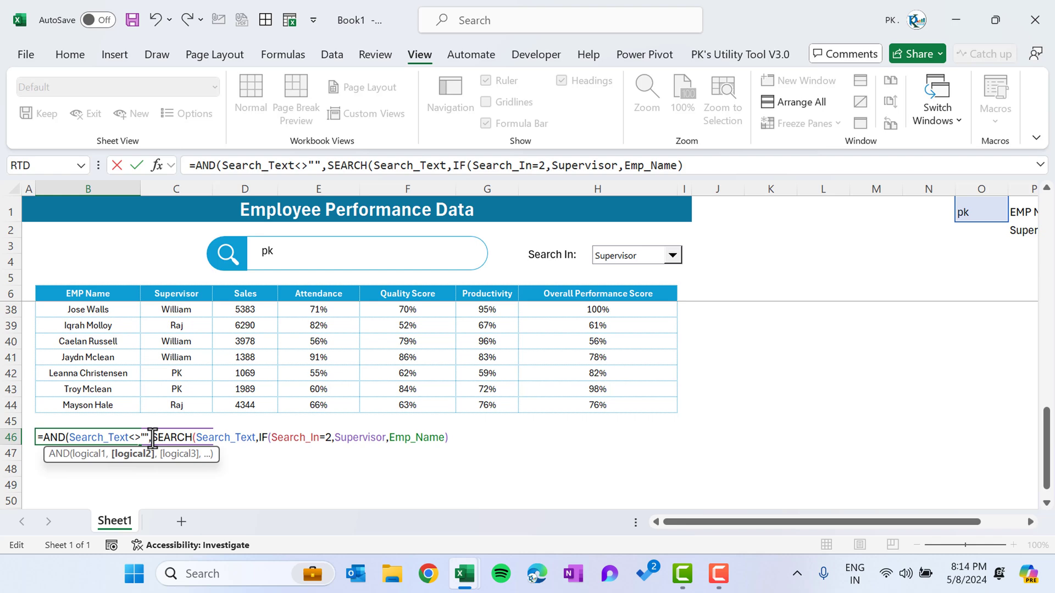
pyautogui.write('Is')
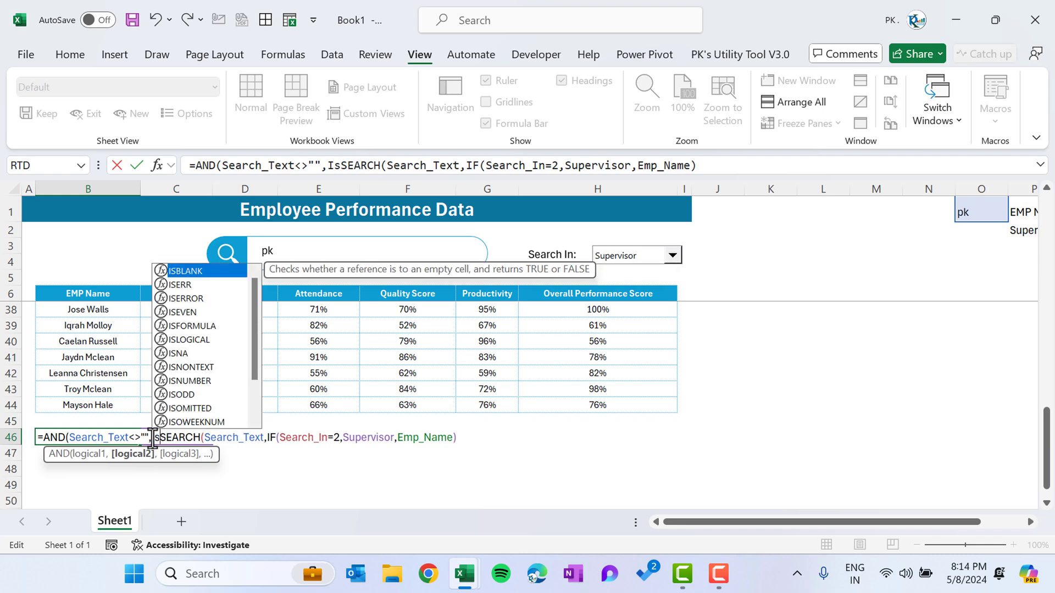
pyautogui.press('Down')
pyautogui.press('Down')
pyautogui.press('Tab')
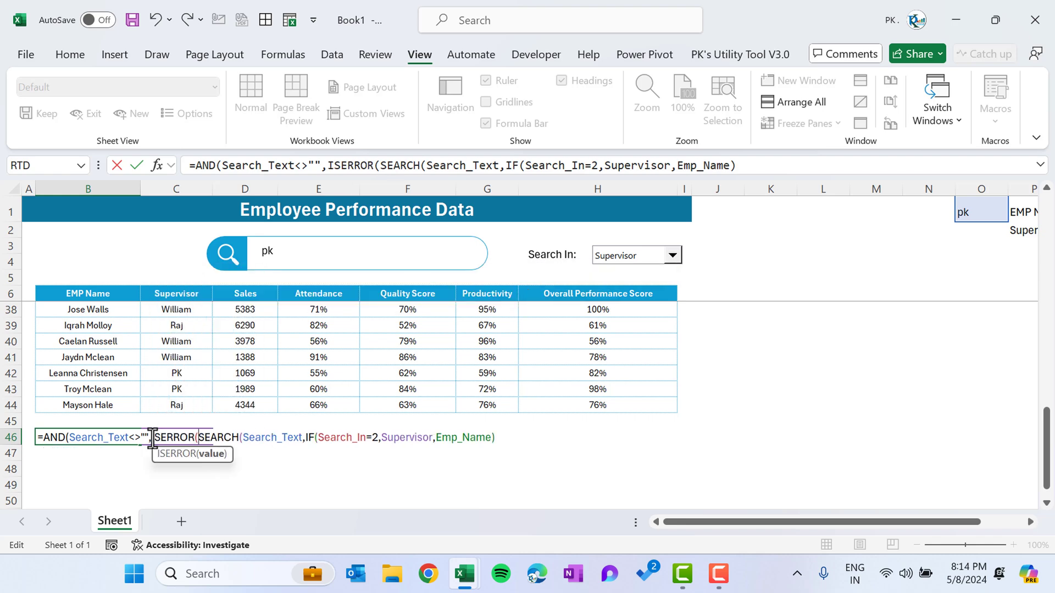
pyautogui.click(507, 437)
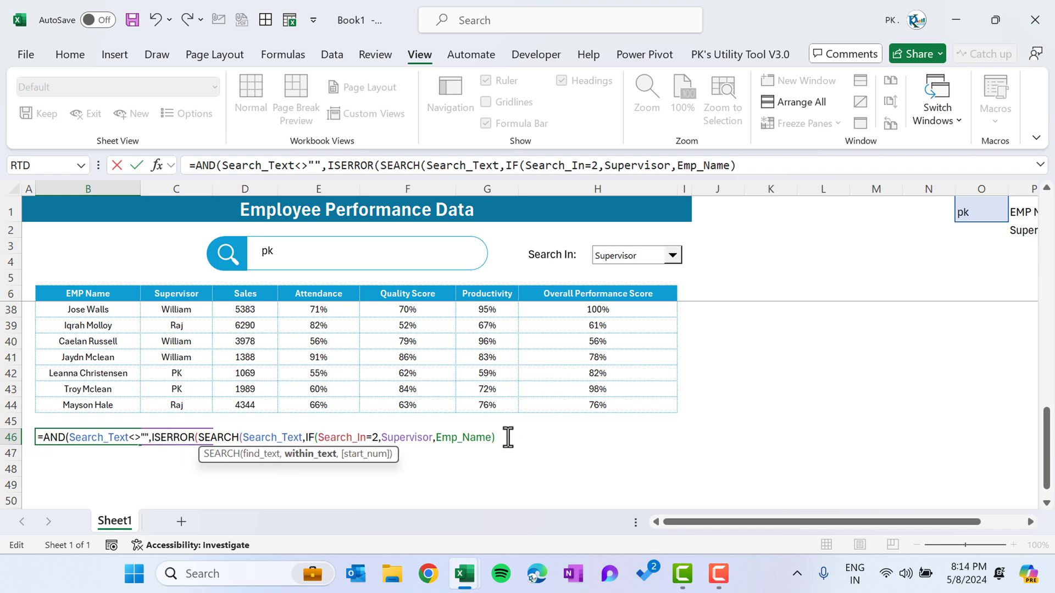
pyautogui.write(')')
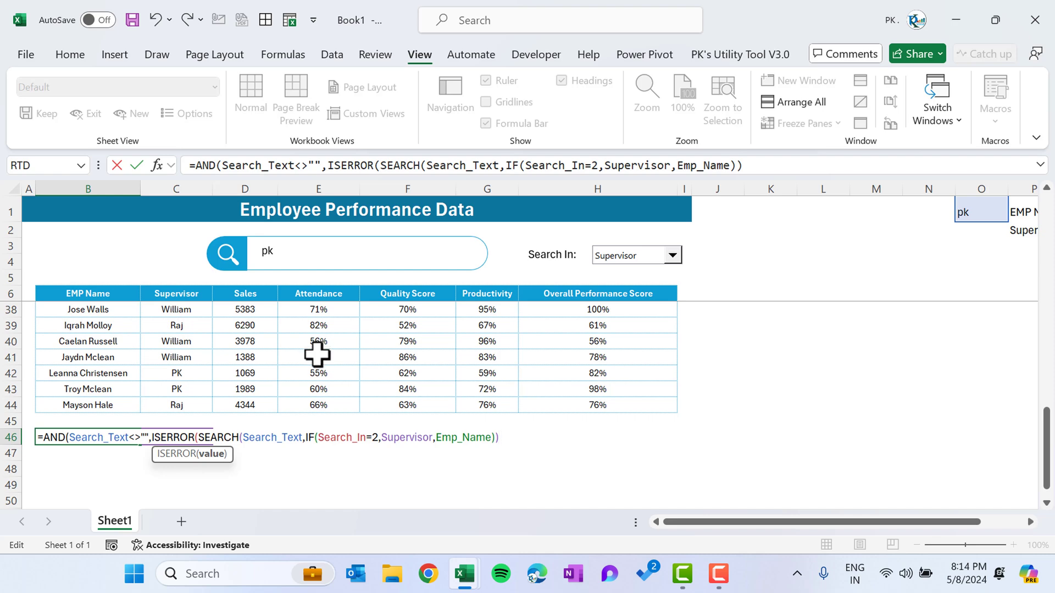
# Step: Wrap the ISERROR test in NOT and enter the AND formula in B46 with all its parentheses closed
pyautogui.click(150, 437)
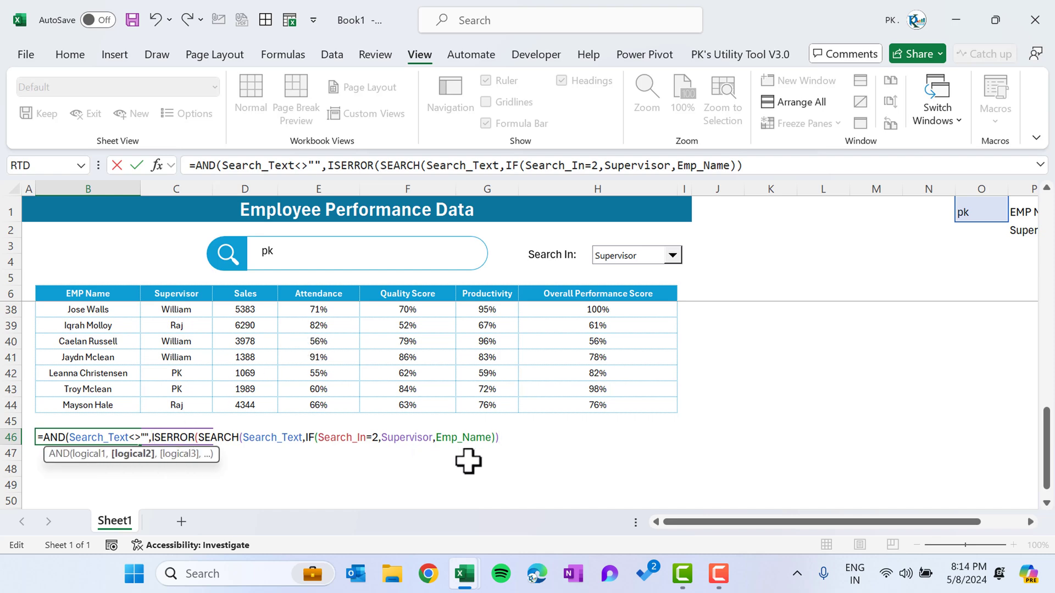
pyautogui.write('NOT(')
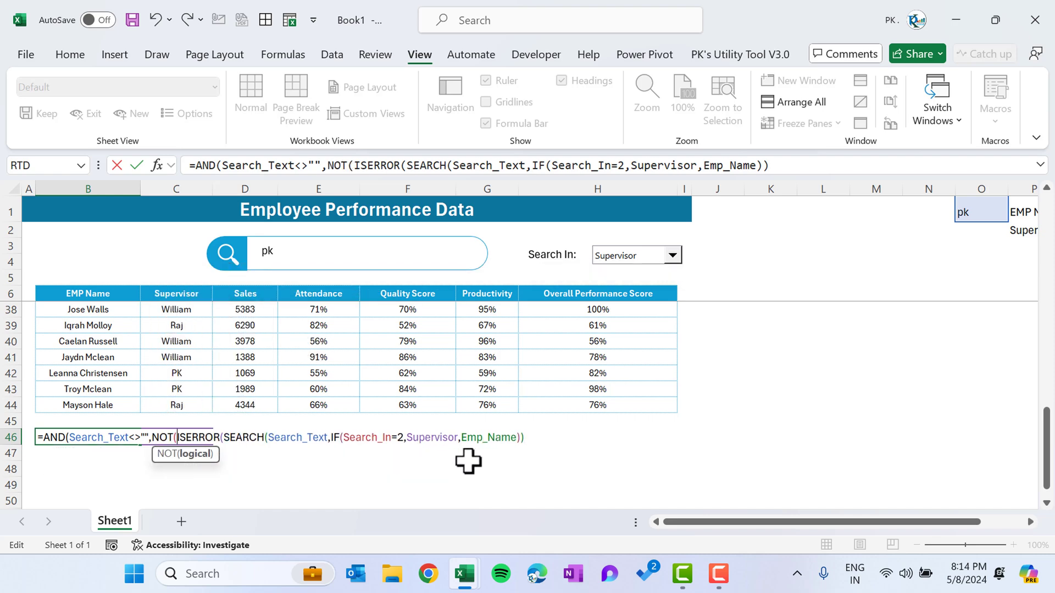
pyautogui.click(532, 436)
pyautogui.write('))')
pyautogui.press('Return')
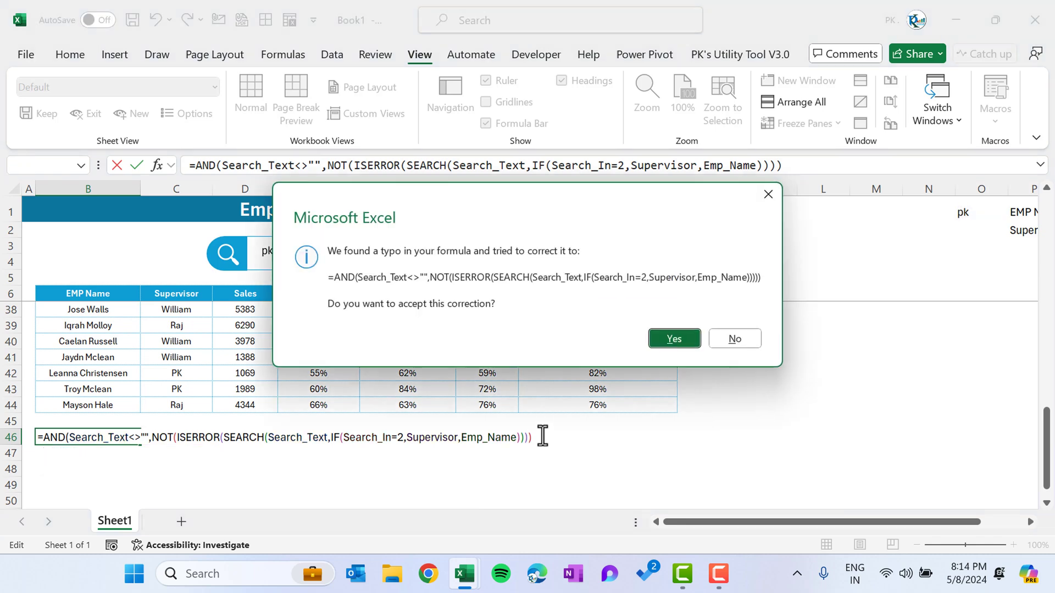
pyautogui.press('Return')
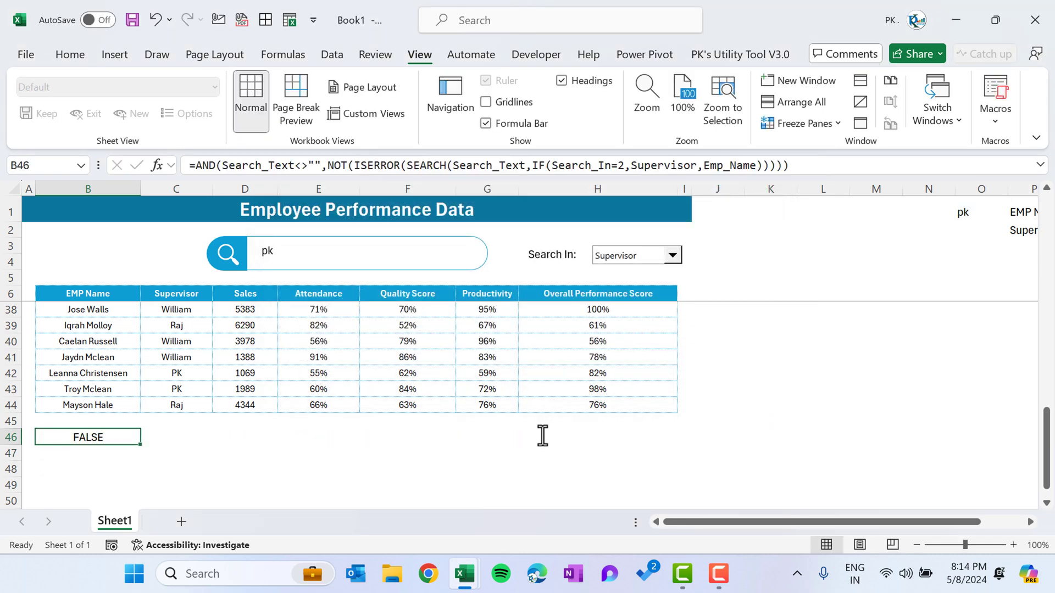
# Step: Define the workbook-level name Is_Highlight, referring to the full AND formula copied from B46
pyautogui.moveTo(818, 164); pyautogui.dragTo(143, 160)
pyautogui.hotkey('ctrl', 'c')
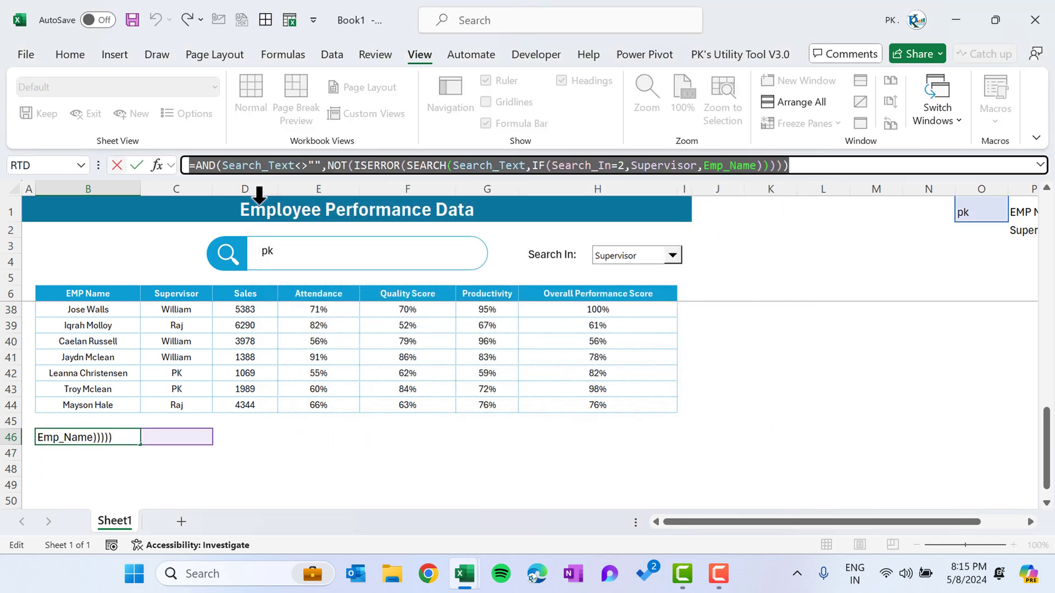
pyautogui.press('Escape')
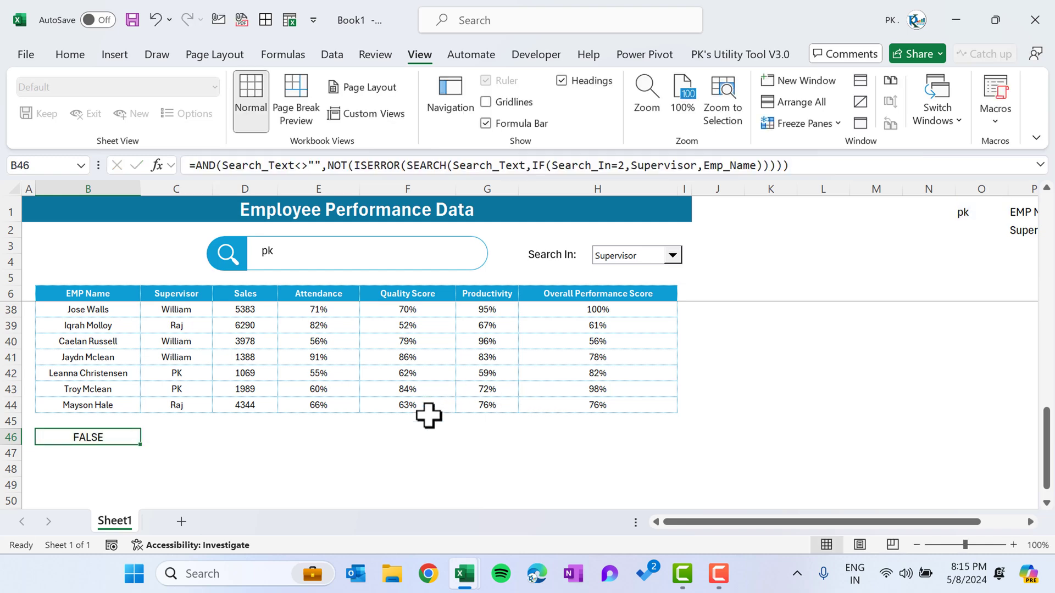
pyautogui.hotkey('alt', 'm')
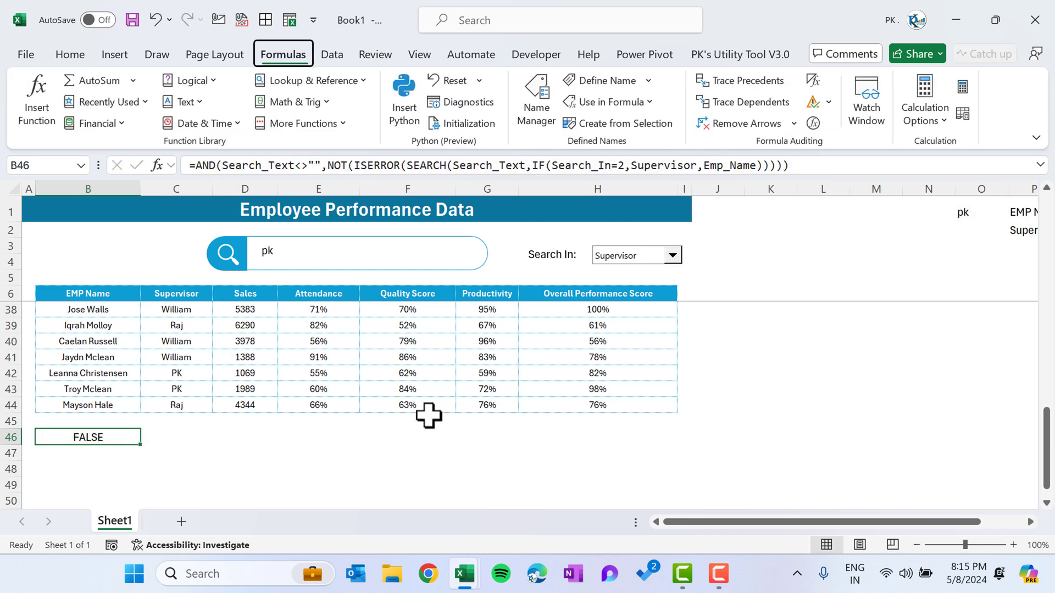
pyautogui.press('m')
pyautogui.press('d')
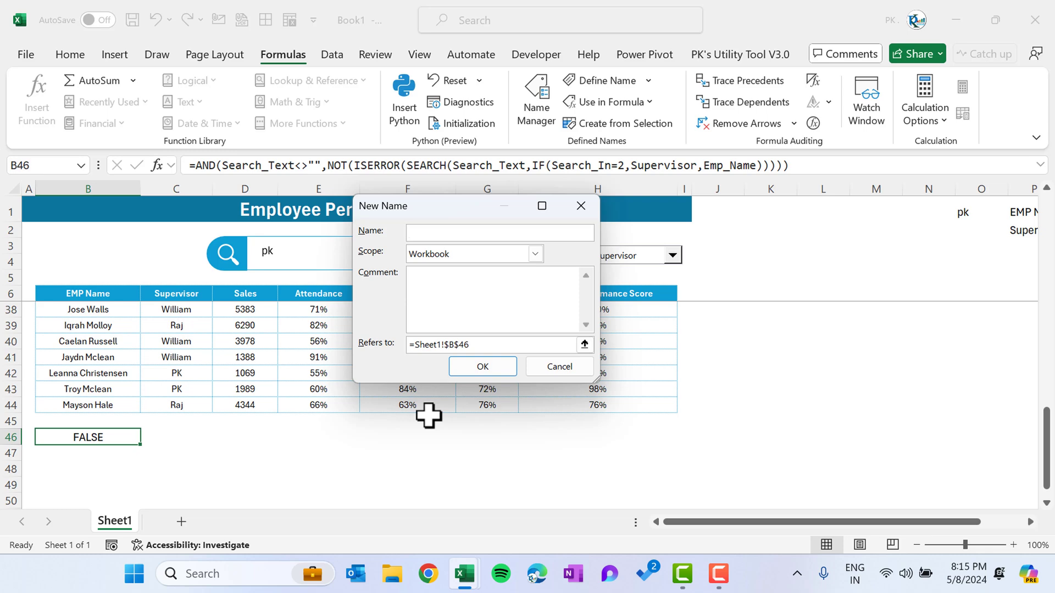
pyautogui.write('Is_Highlight')
pyautogui.moveTo(494, 344); pyautogui.dragTo(401, 343)
pyautogui.hotkey('ctrl', 'v')
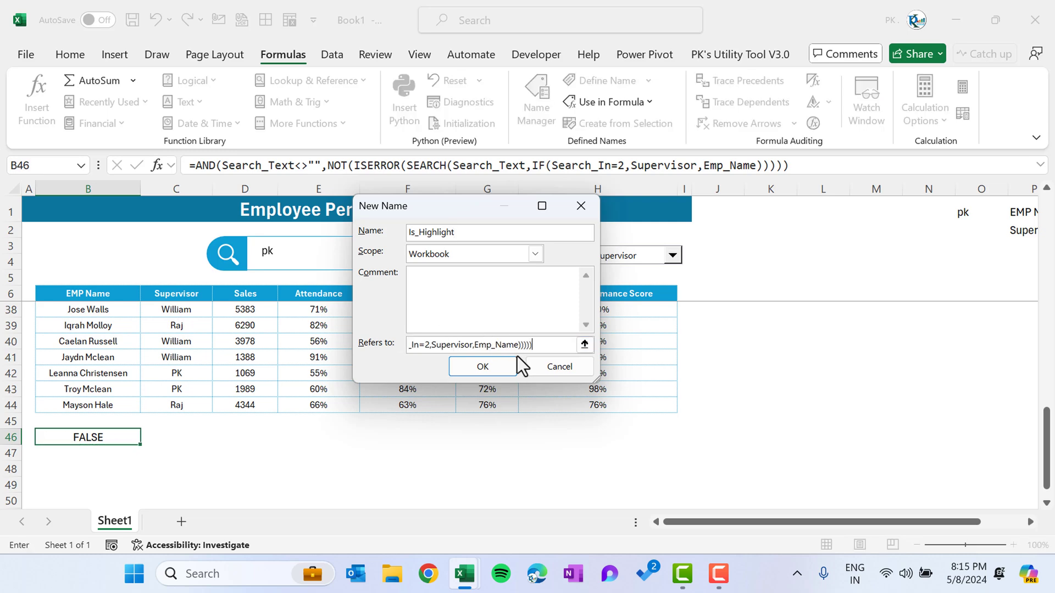
pyautogui.click(486, 367)
pyautogui.click(663, 451)
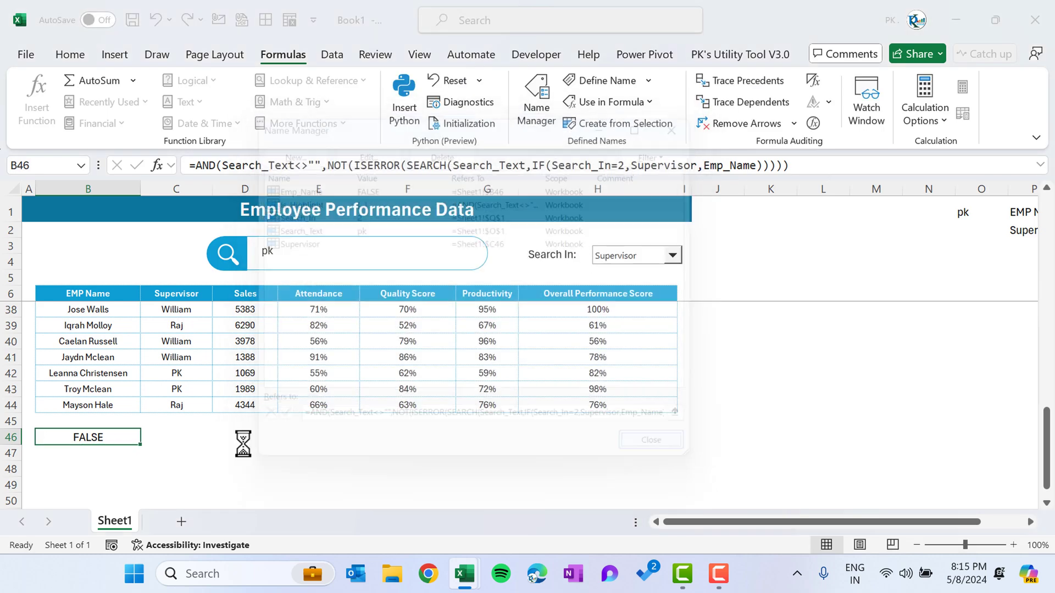
# Step: Clear the formula from B46 and select all the employee data rows, B7:H44, without the headers
pyautogui.press('Delete')
pyautogui.hotkey('ctrl', 'Up')
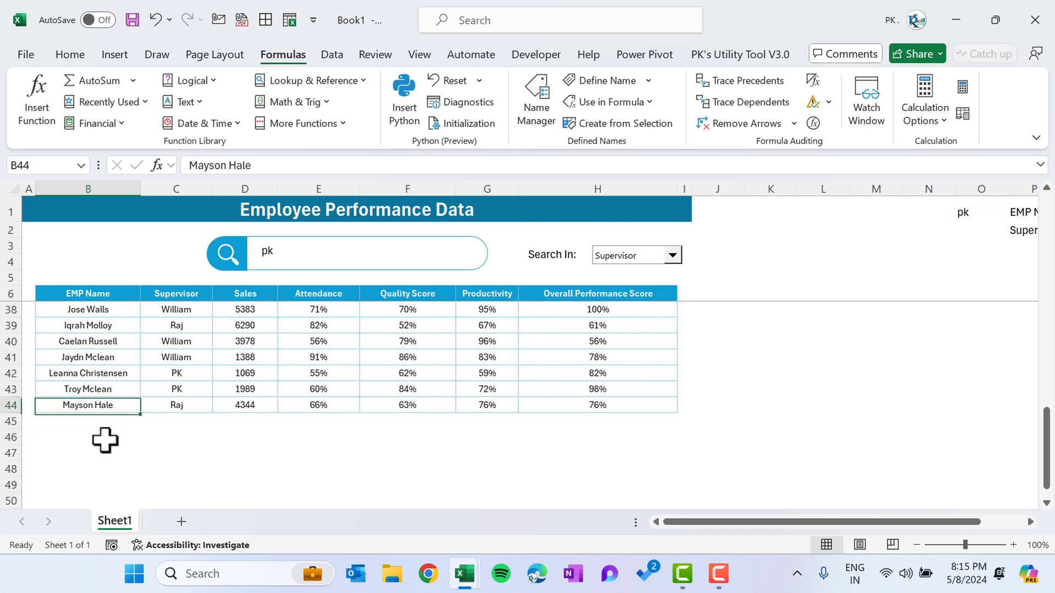
pyautogui.hotkey('ctrl', 'Up')
pyautogui.hotkey('ctrl', 'shift', 'Right')
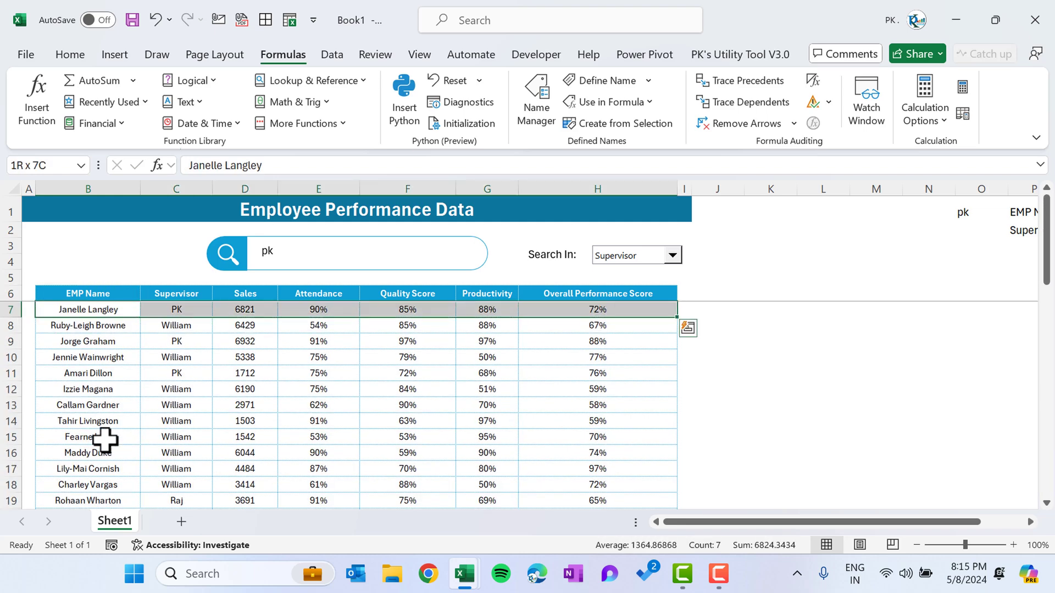
pyautogui.hotkey('ctrl', 'shift', 'Down')
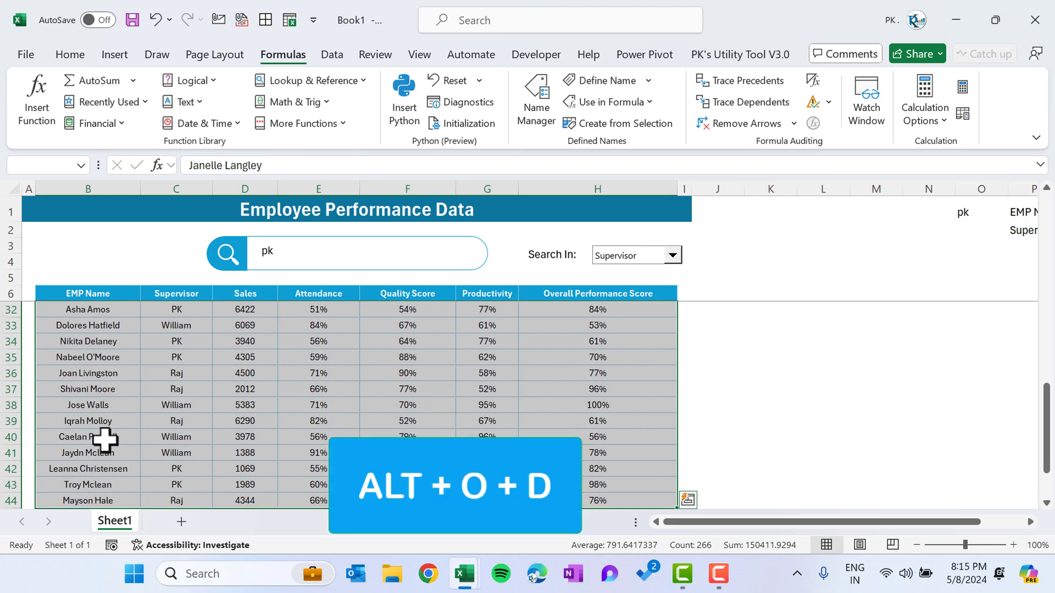
# Step: Start a formula-based conditional formatting rule for the selected rows, with the defined name as its condition: =Is_Highlight
pyautogui.press('alt')
pyautogui.press('o')
pyautogui.press('d')
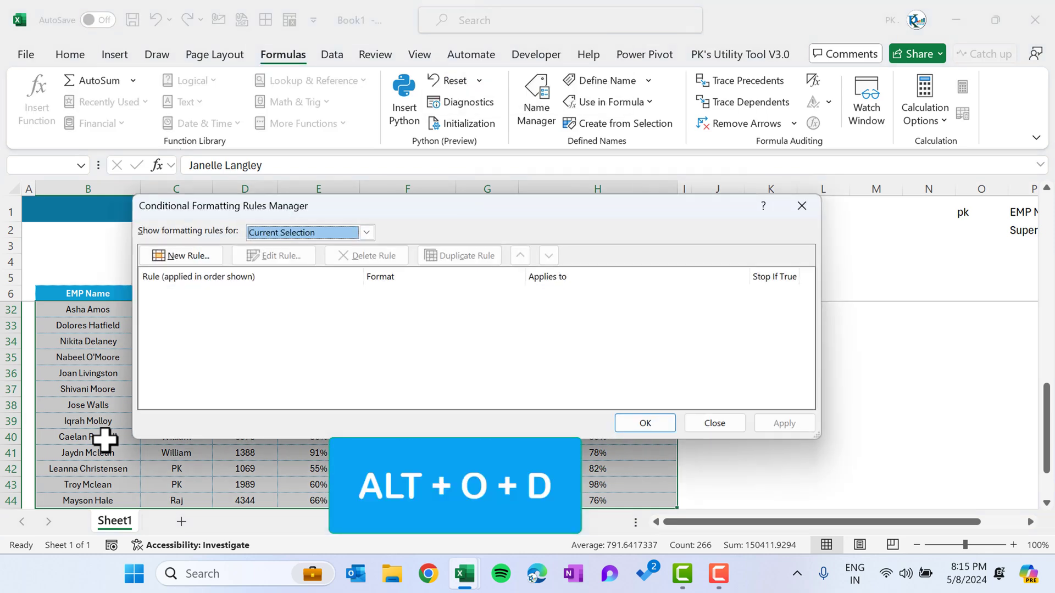
pyautogui.click(187, 256)
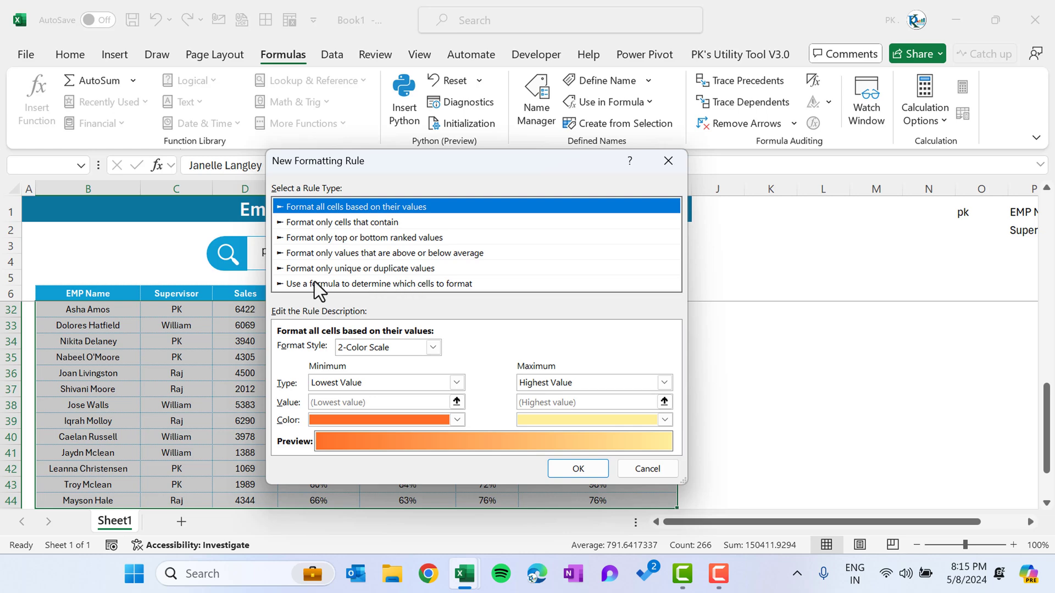
pyautogui.click(457, 285)
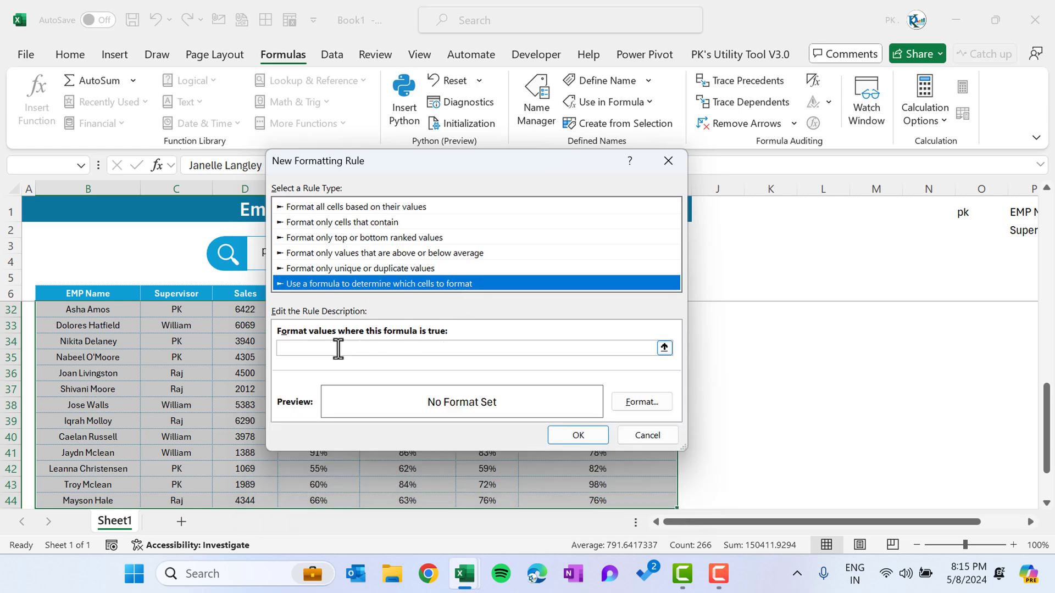
pyautogui.click(339, 349)
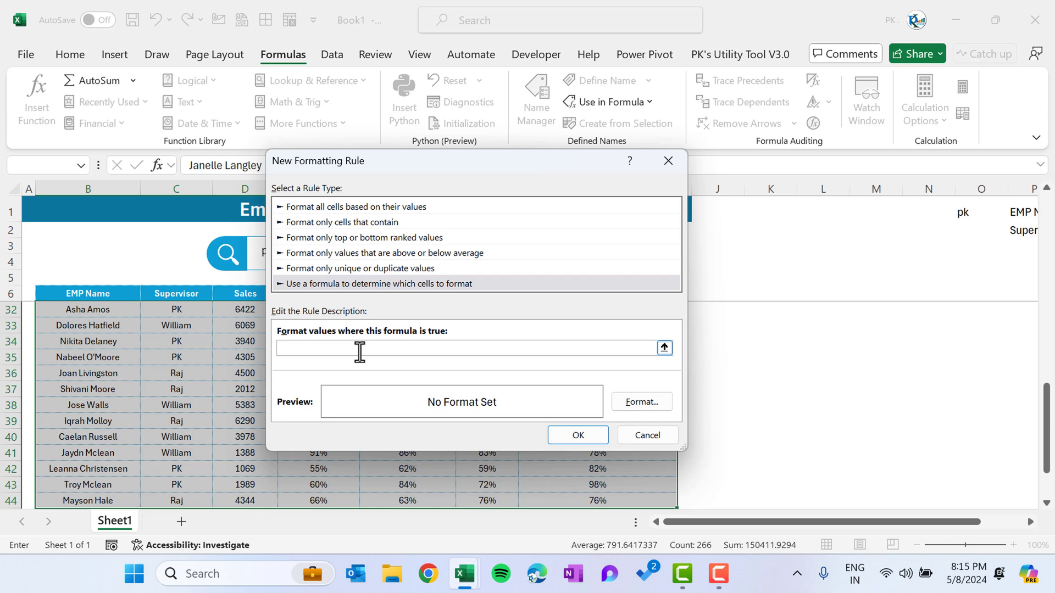
pyautogui.press('F3')
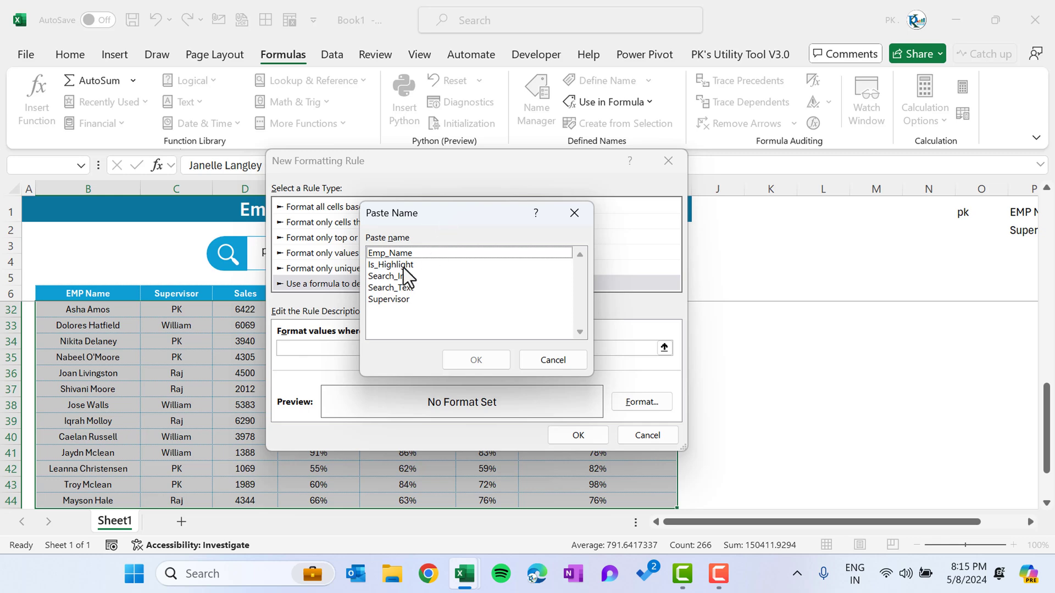
pyautogui.click(405, 266)
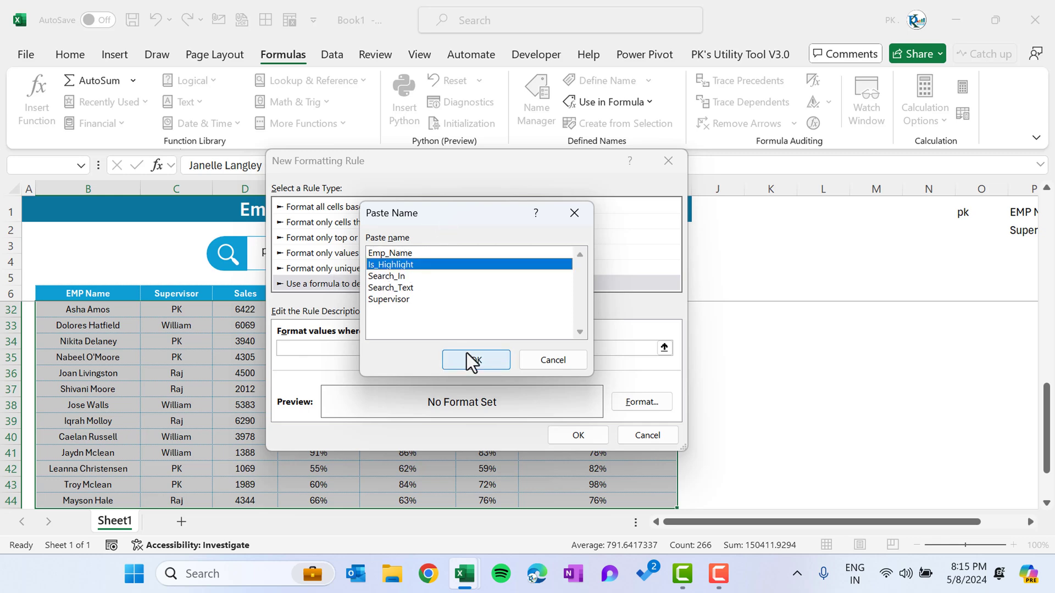
pyautogui.click(467, 355)
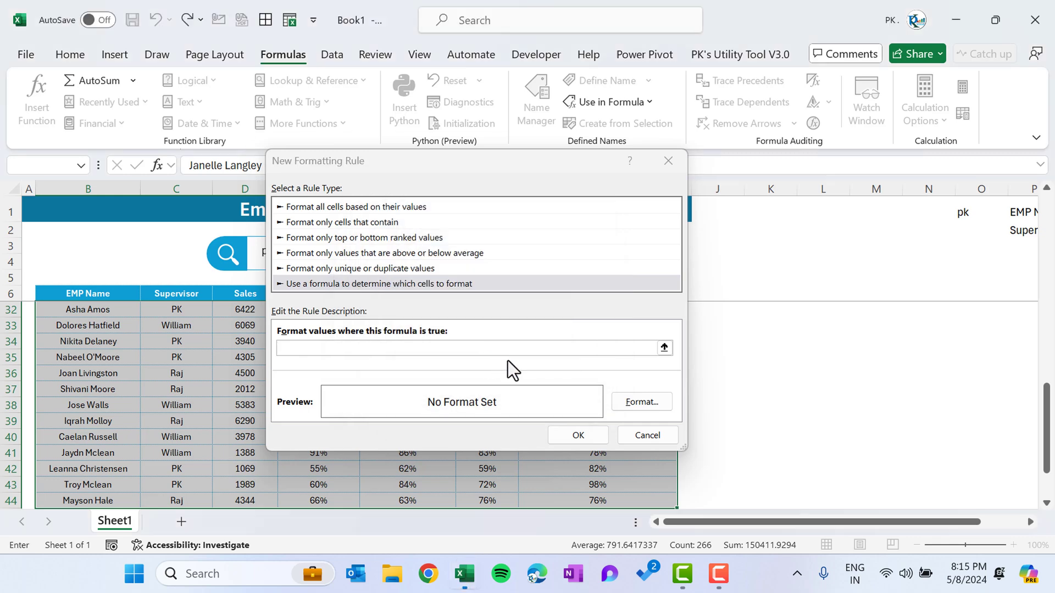
# Step: Set the rule's format to a gold-orange background fill from the standard colors
pyautogui.click(653, 406)
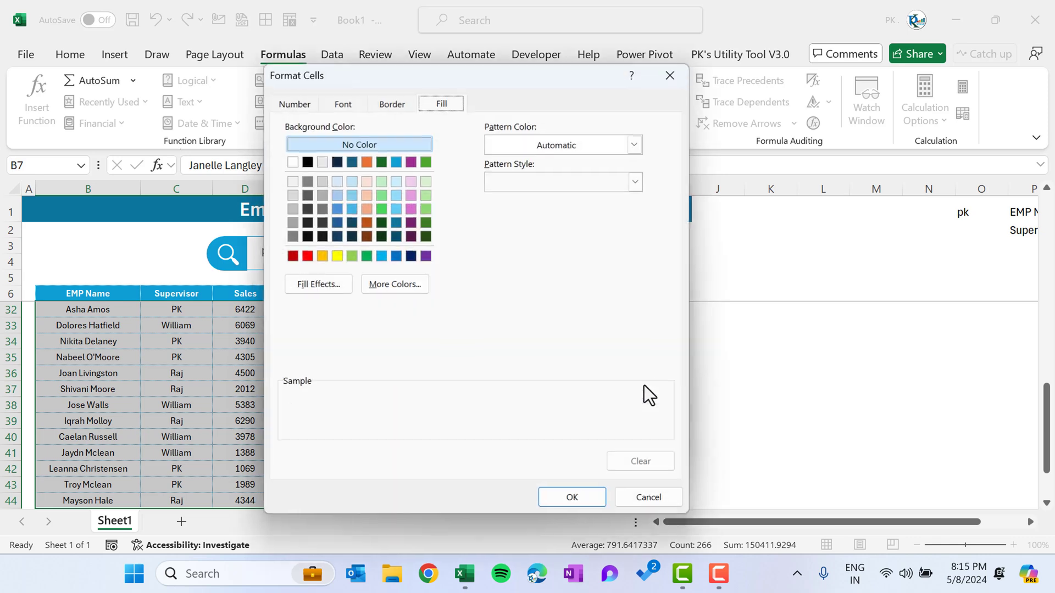
pyautogui.click(319, 256)
pyautogui.click(574, 497)
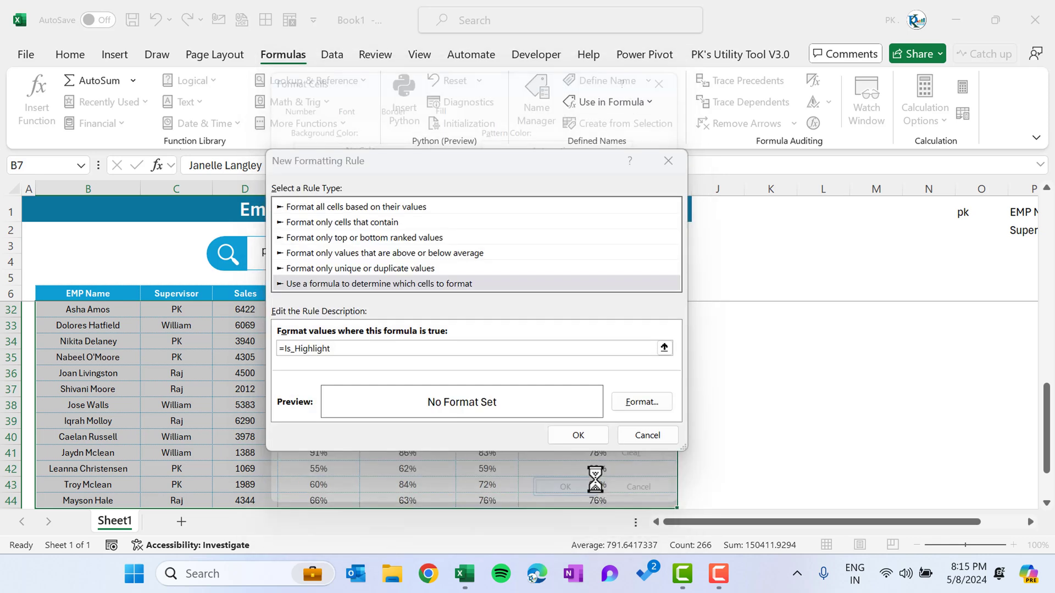
# Step: Apply the new highlight rule to the employee rows and return to the first data row, ending at C7
pyautogui.click(589, 441)
pyautogui.click(796, 423)
pyautogui.click(651, 427)
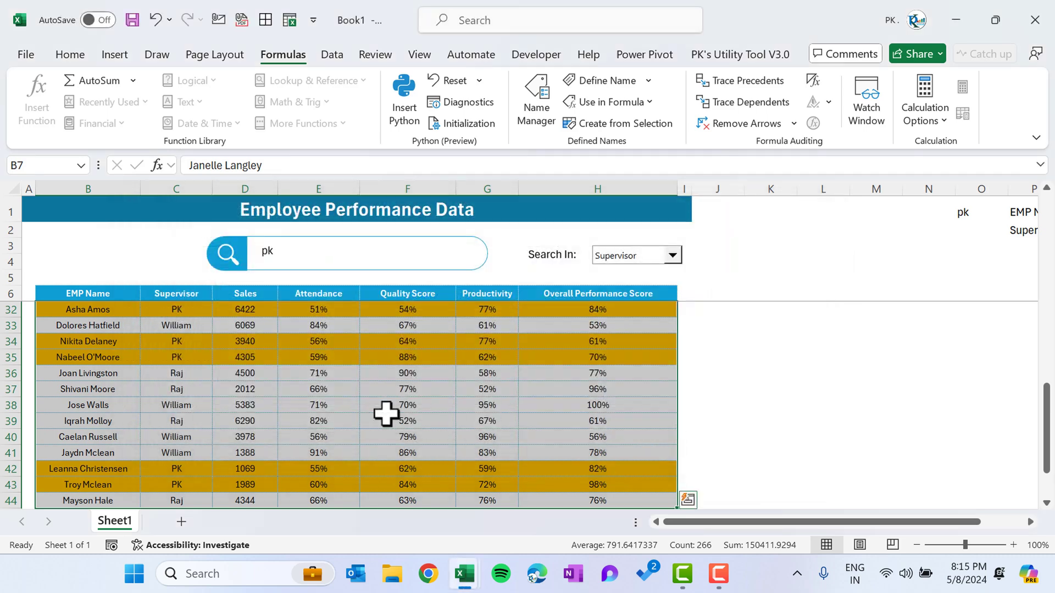
pyautogui.click(324, 408)
pyautogui.hotkey('ctrl', 'Up')
pyautogui.press('Down')
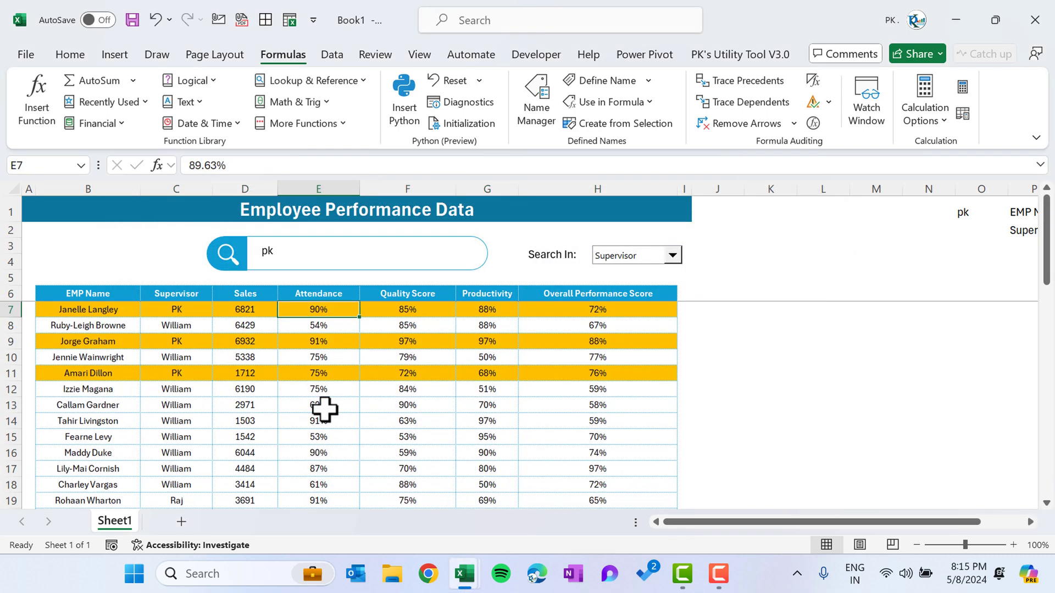
pyautogui.press('Left')
pyautogui.press('Left')
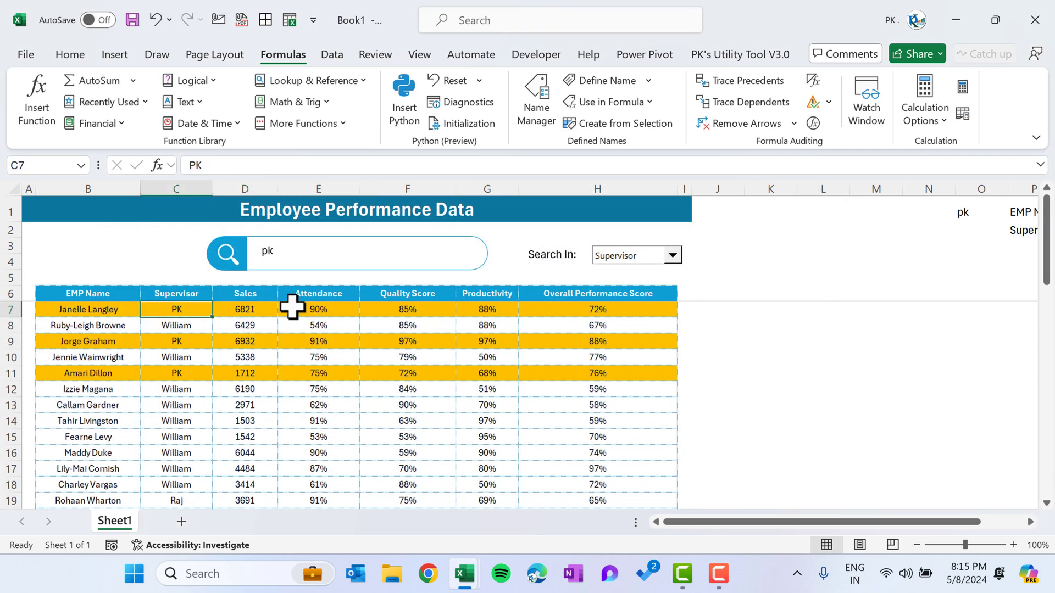
# Step: Replace the search text with w, set Search In to EMP Name, and check the highlighted employee names
pyautogui.doubleClick(268, 252)
pyautogui.write('w')
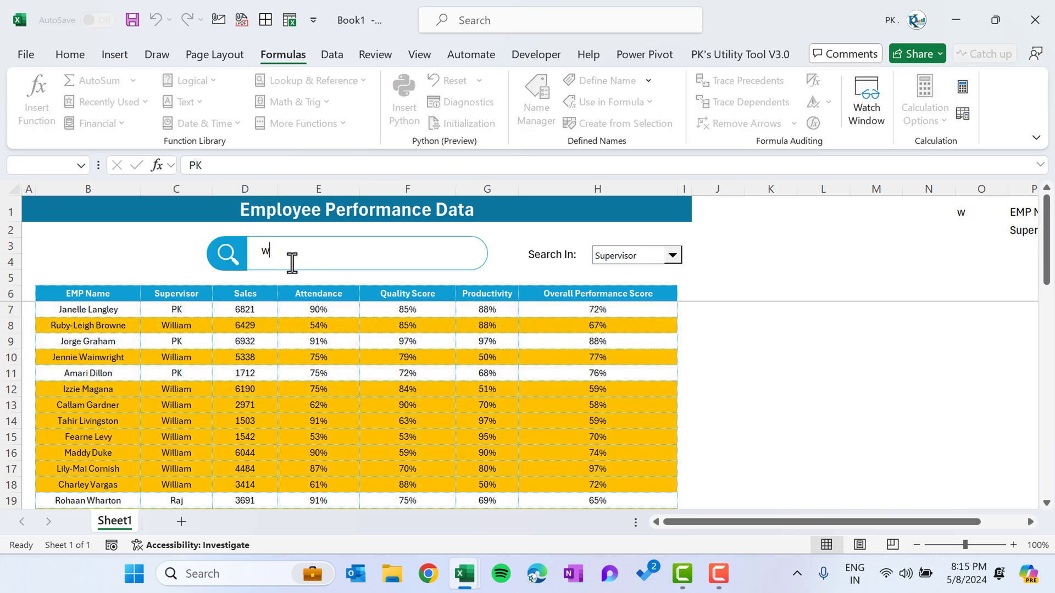
pyautogui.click(630, 259)
pyautogui.click(628, 270)
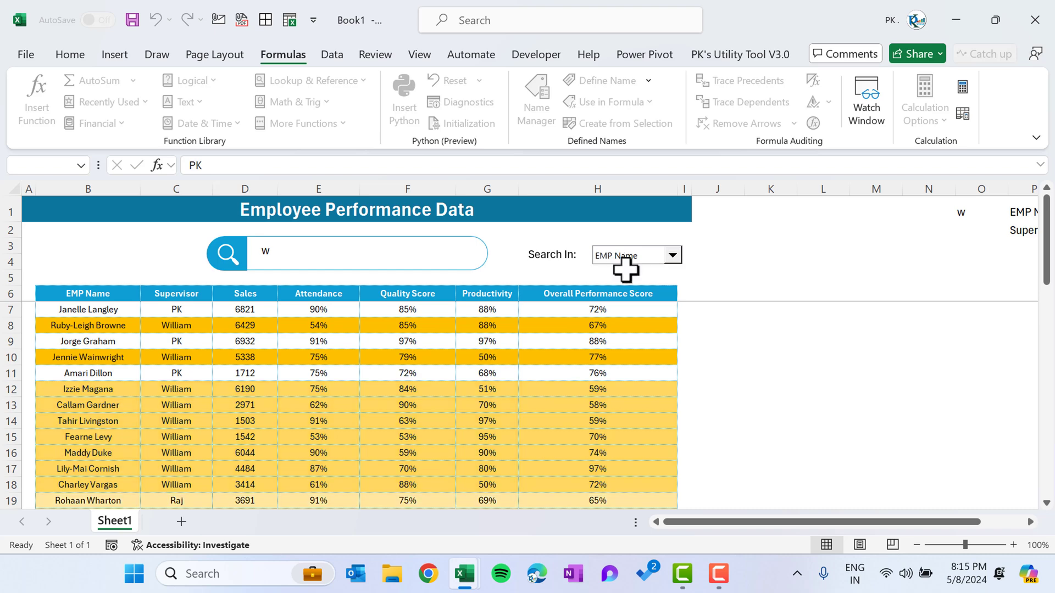
pyautogui.click(130, 390)
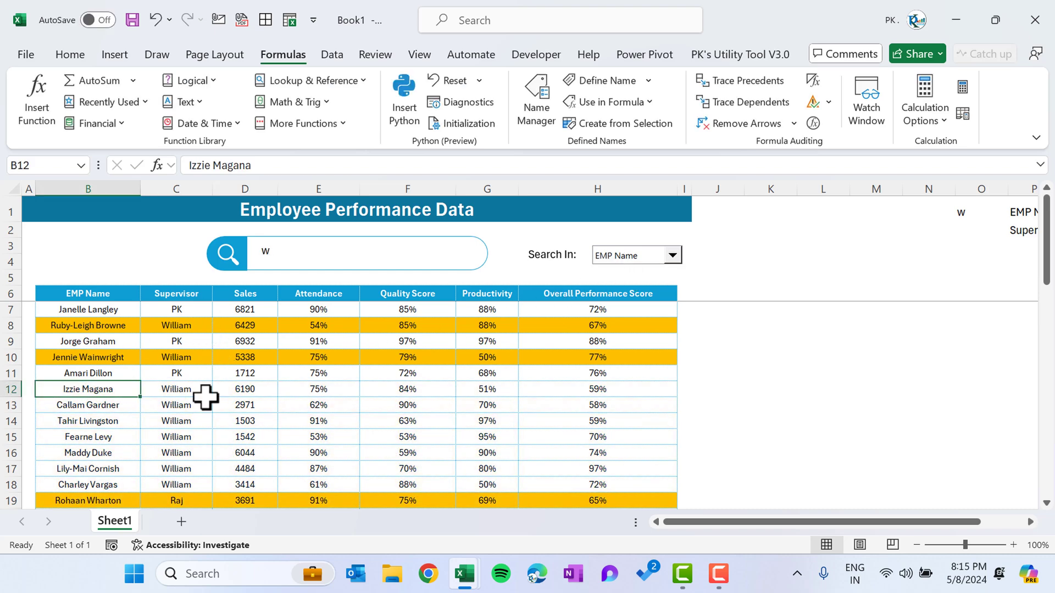
pyautogui.scroll(-1, 205, 397)
pyautogui.scroll(1, 205, 397)
pyautogui.click(127, 326)
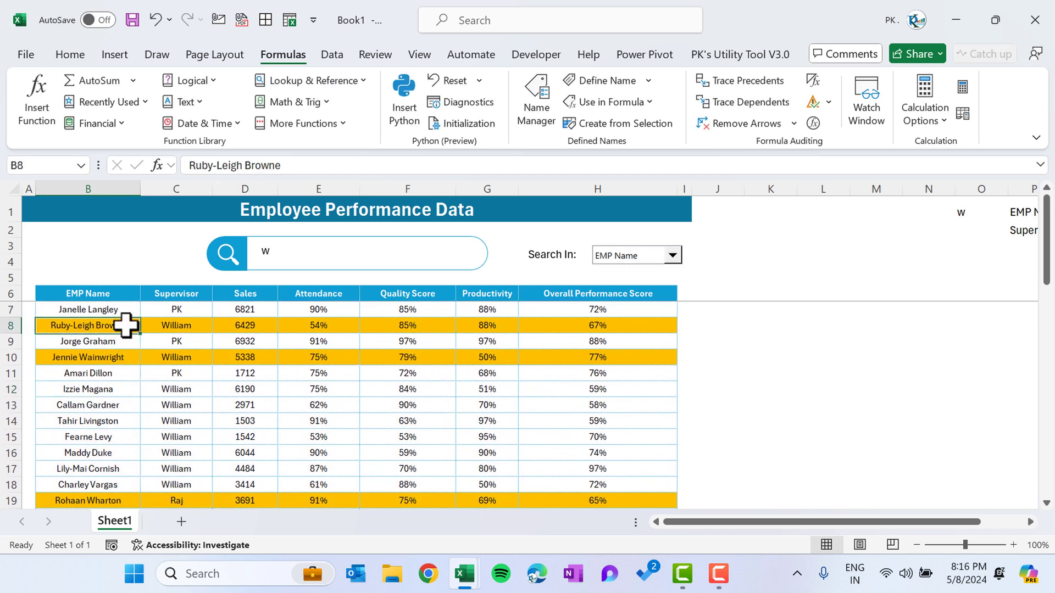
pyautogui.click(121, 358)
# Step: Test a partial-name match by replacing the search text with mag
pyautogui.click(323, 256)
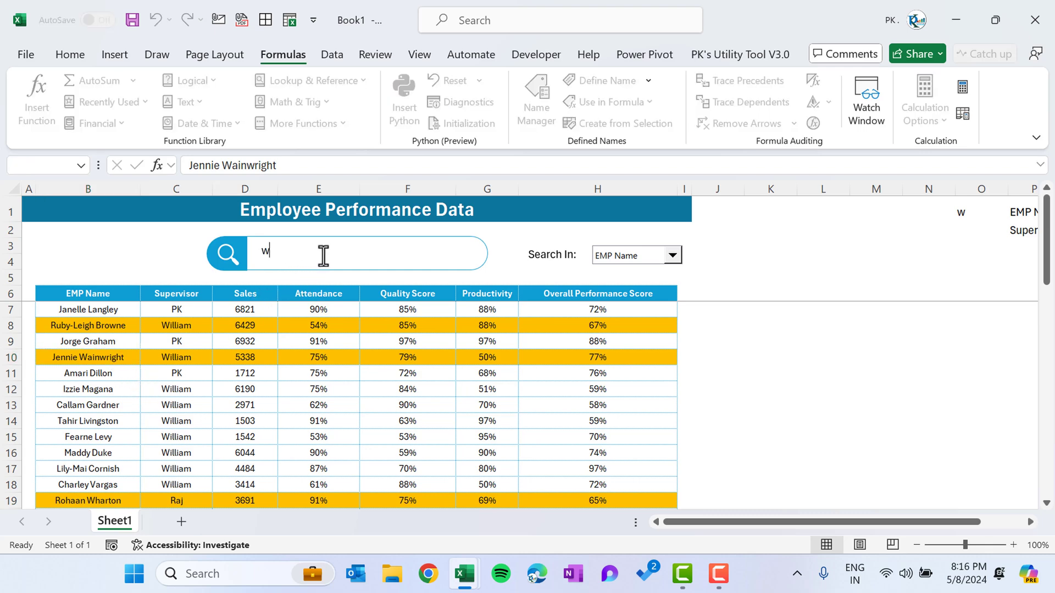
pyautogui.press('BackSpace')
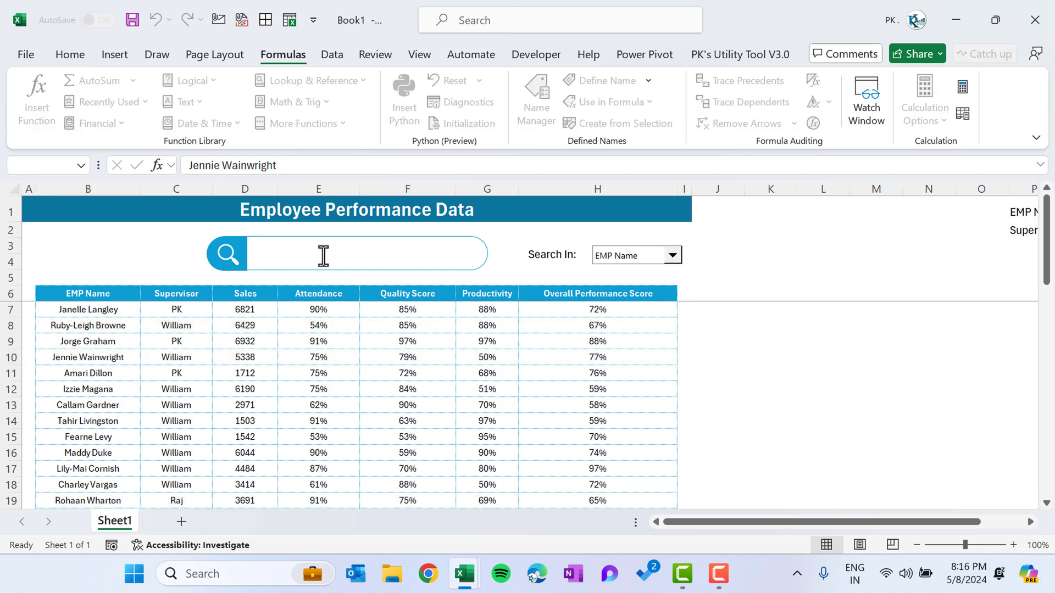
pyautogui.write('mag')
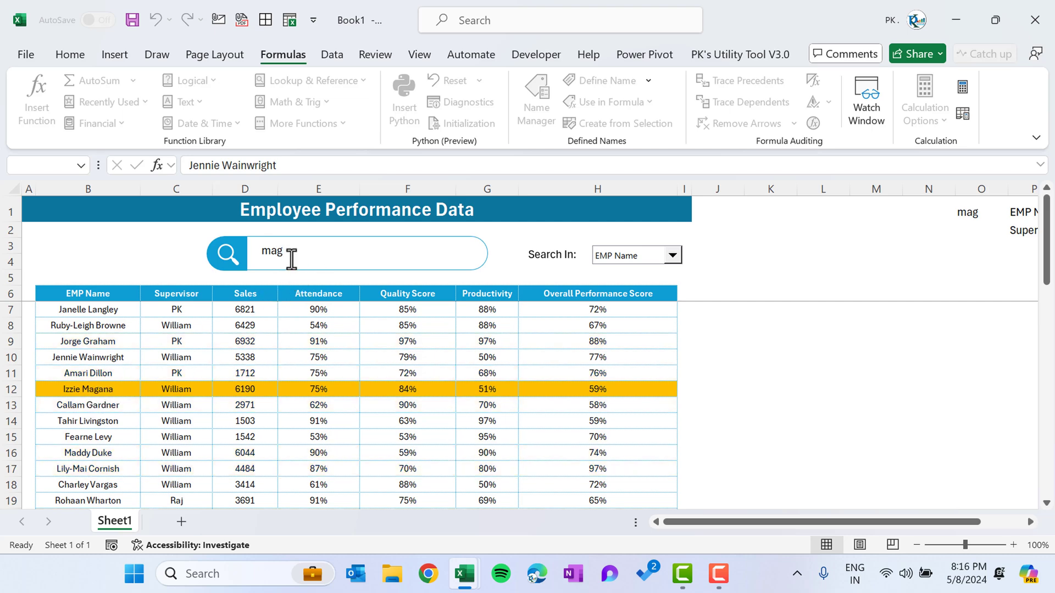
# Step: Replace the search text with ru and check the matching rows down to the end of the table
pyautogui.press('BackSpace')
pyautogui.press('BackSpace')
pyautogui.press('BackSpace')
pyautogui.write('ru')
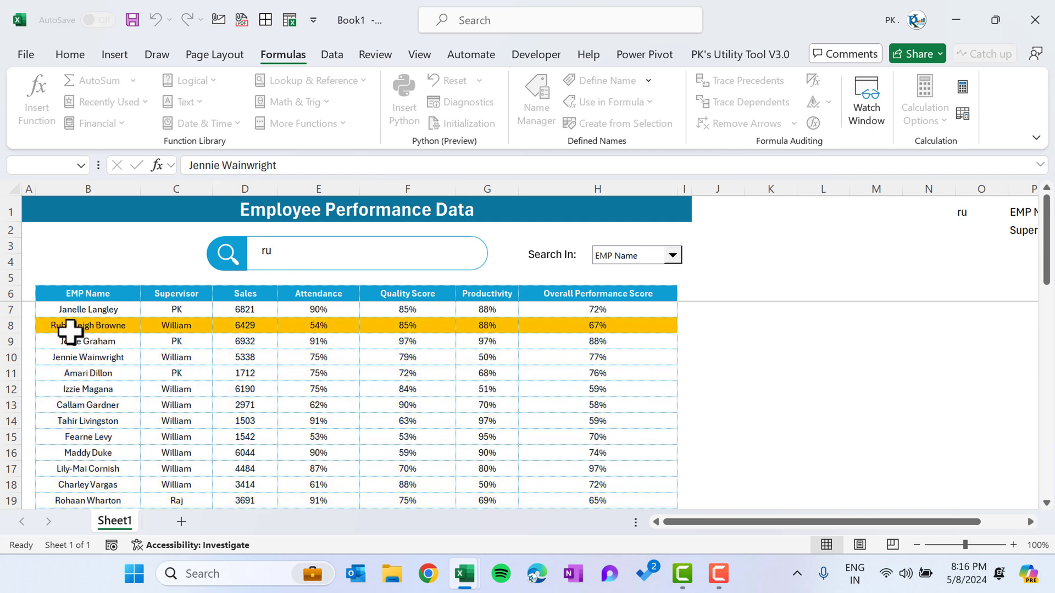
pyautogui.scroll(-9, 127, 341)
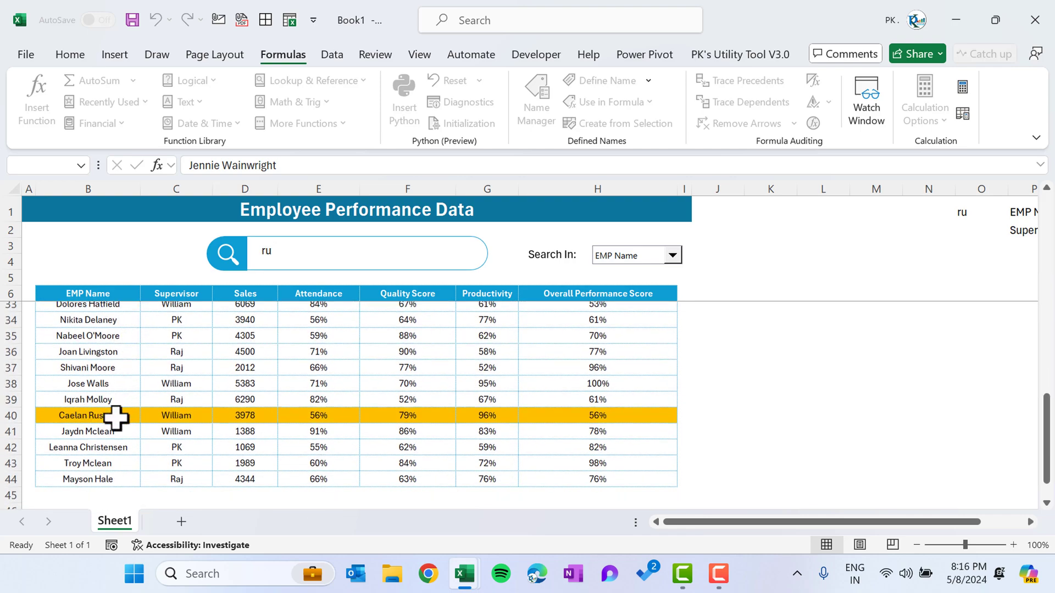
pyautogui.click(321, 300)
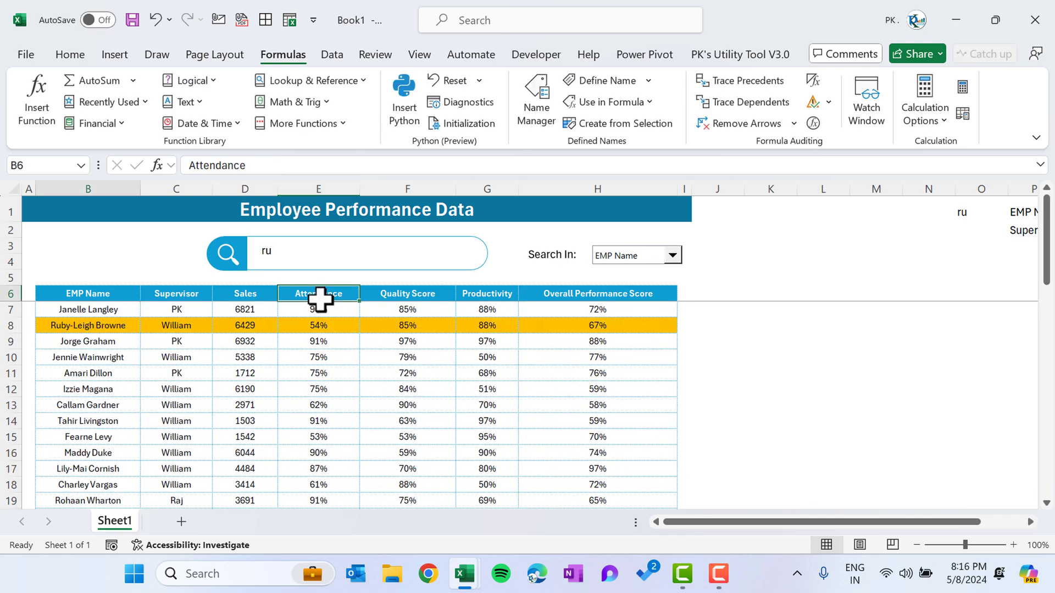
pyautogui.press('Left')
pyautogui.press('Left')
pyautogui.press('Left')
pyautogui.press('Down')
pyautogui.press('Right')
pyautogui.press('Up')
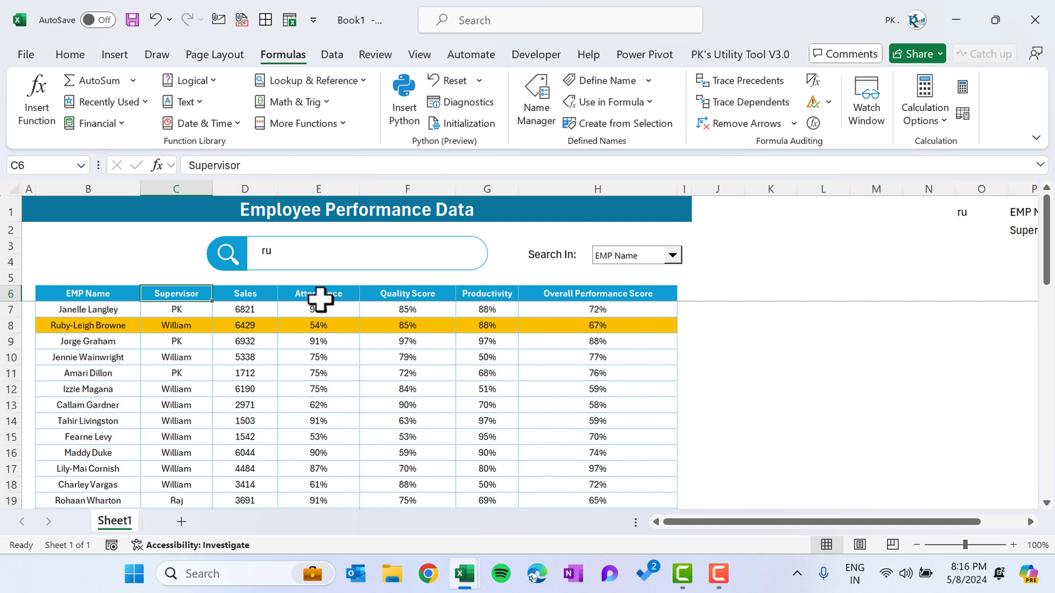
pyautogui.press('F10')
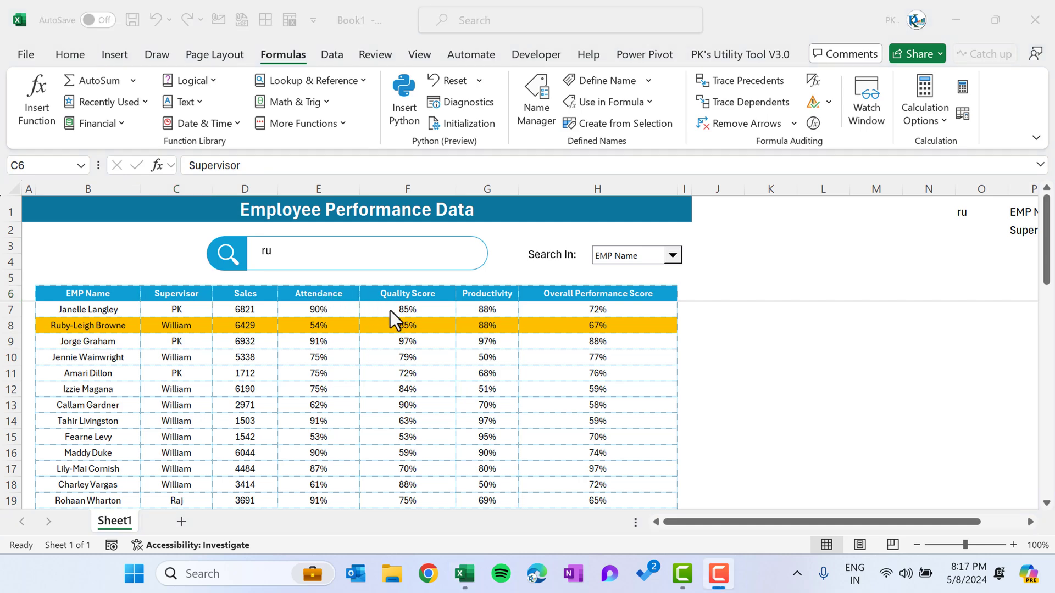